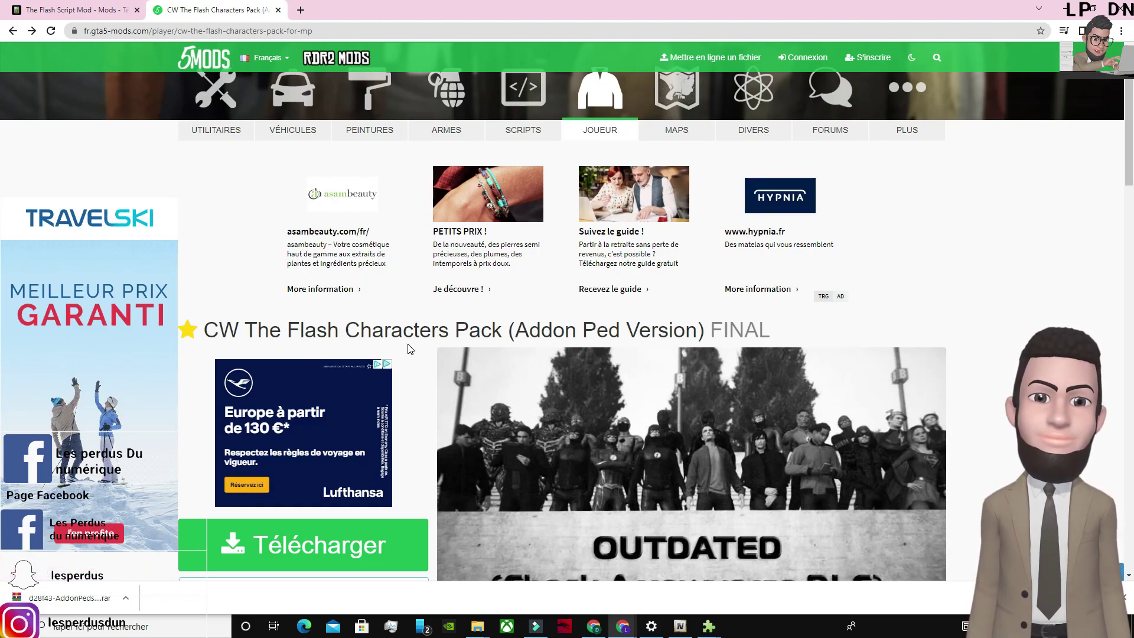
# Review The Flash Script Mod page and the Release 7 assets of gta5-real-mod on GitHub, then return to File Explorer.
pyautogui.click(90, 11)
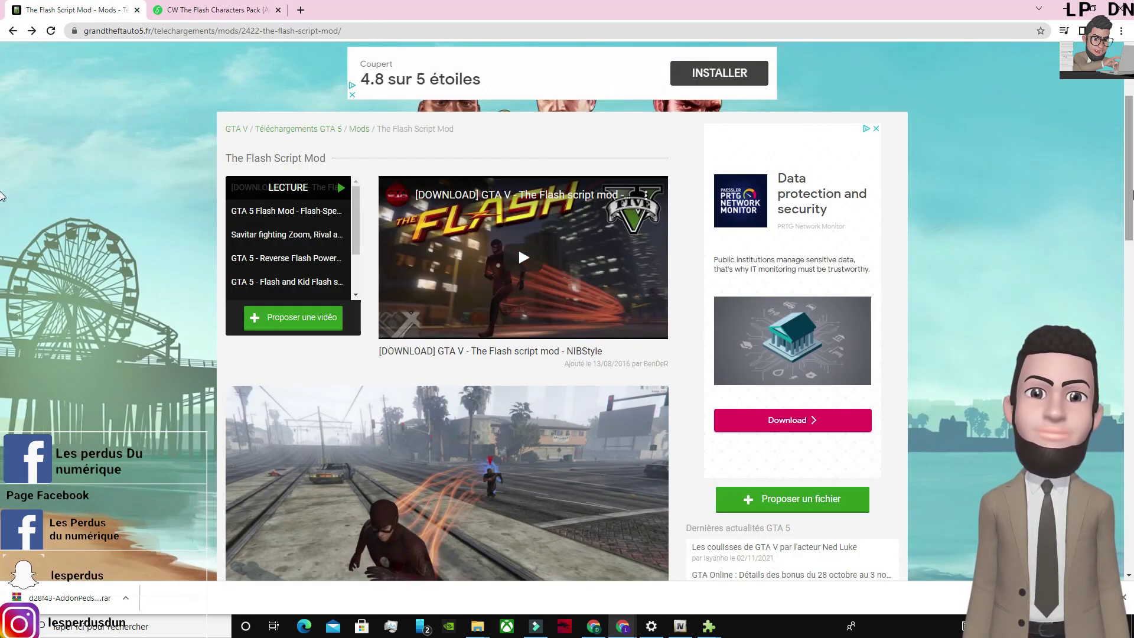
pyautogui.moveTo(1129, 196); pyautogui.dragTo(1130, 267)
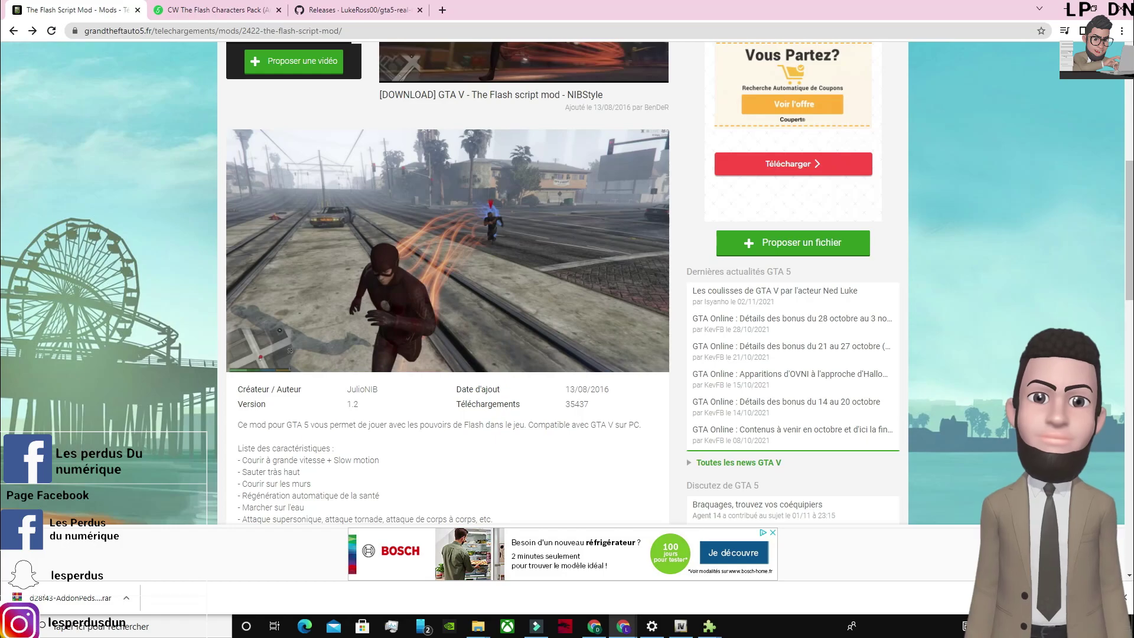
pyautogui.click(339, 12)
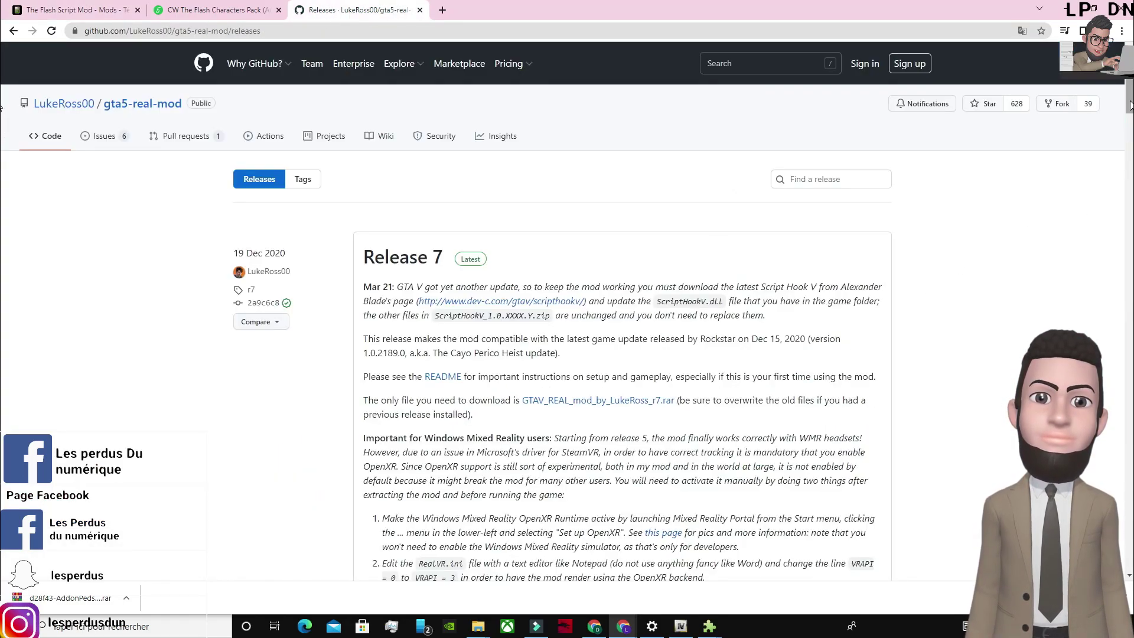
pyautogui.scroll(-8, 1, 148)
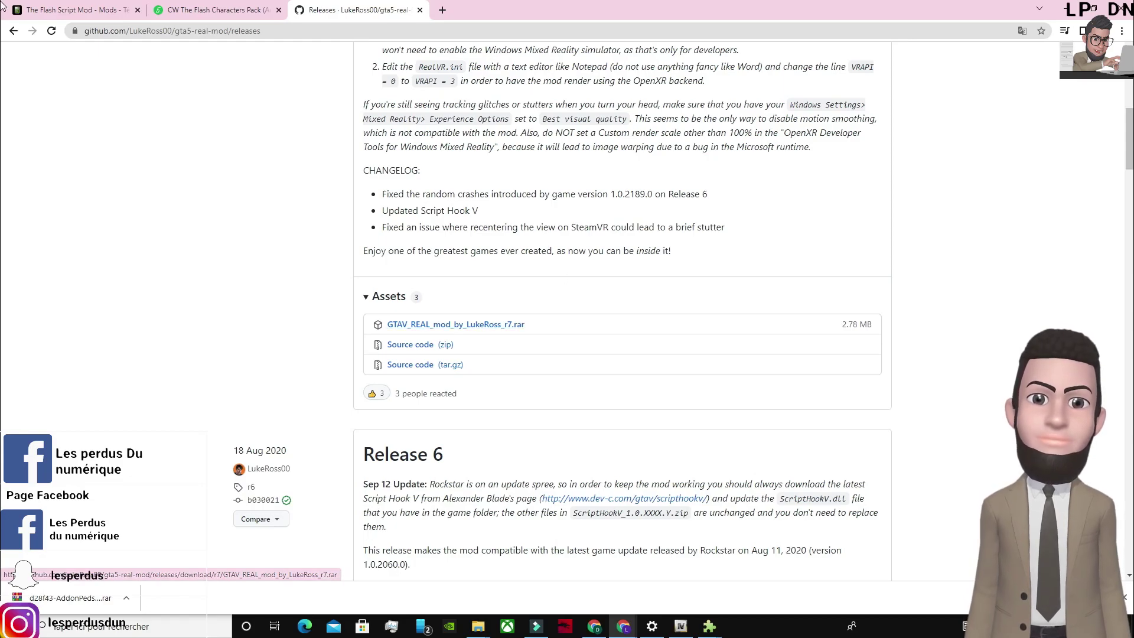
pyautogui.click(1070, 8)
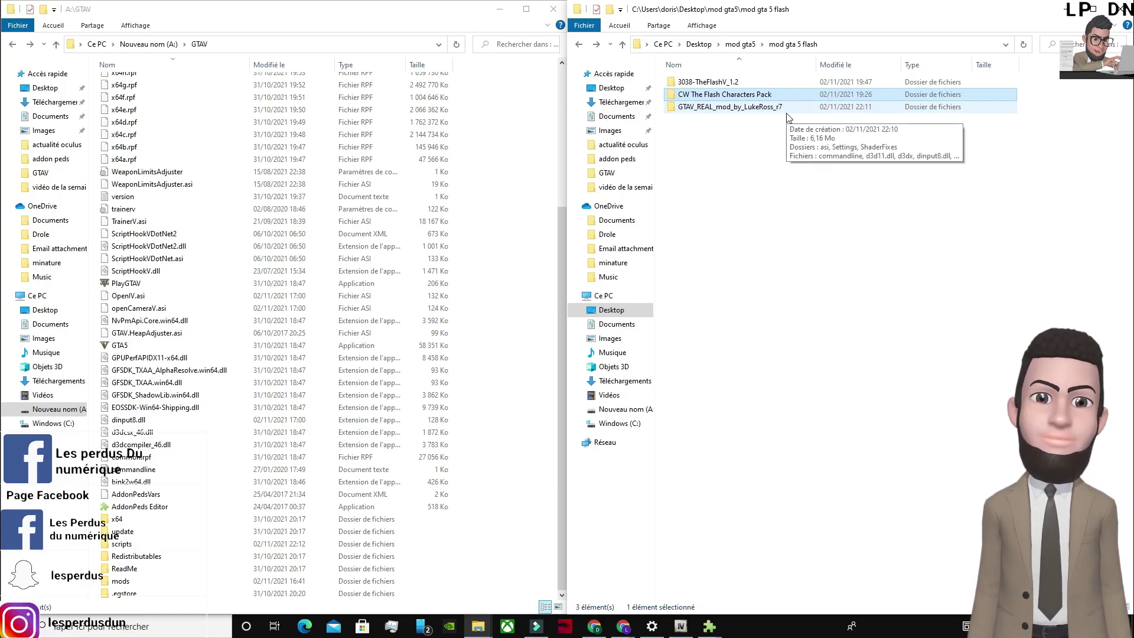
# Examine the contents of the 3038-TheFlashV_1.2, CW The Flash Characters Pack and GTAV_REAL_mod_by_LukeRoss_r7 folders.
pyautogui.click(720, 87)
pyautogui.doubleClick(720, 87)
pyautogui.doubleClick(687, 83)
pyautogui.click(580, 45)
pyautogui.click(580, 45)
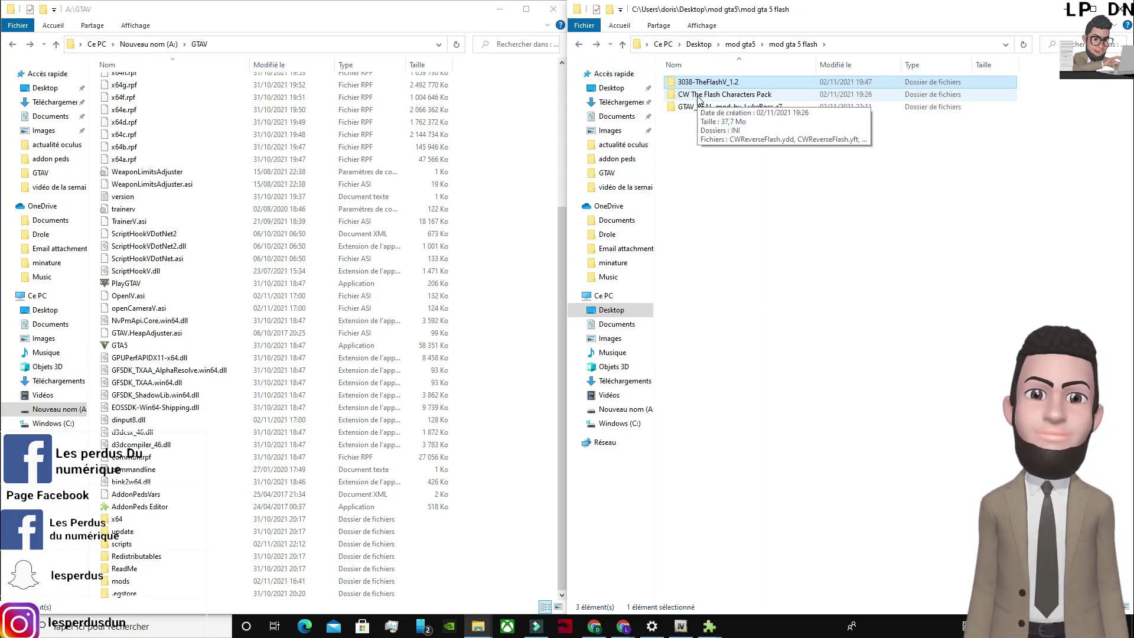
pyautogui.doubleClick(699, 95)
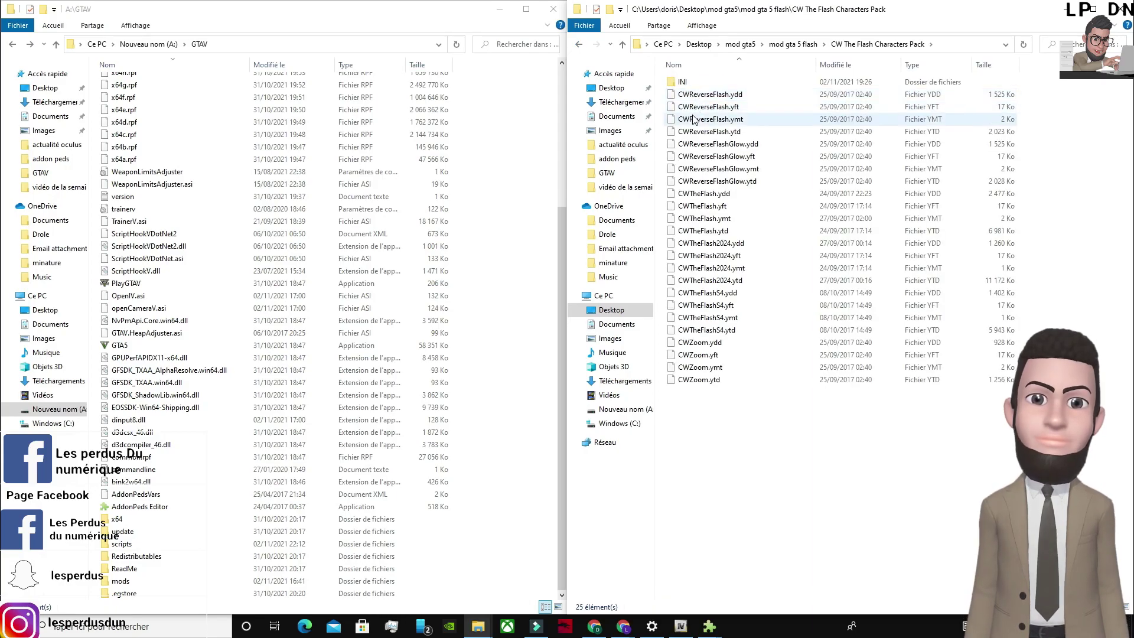
pyautogui.click(581, 45)
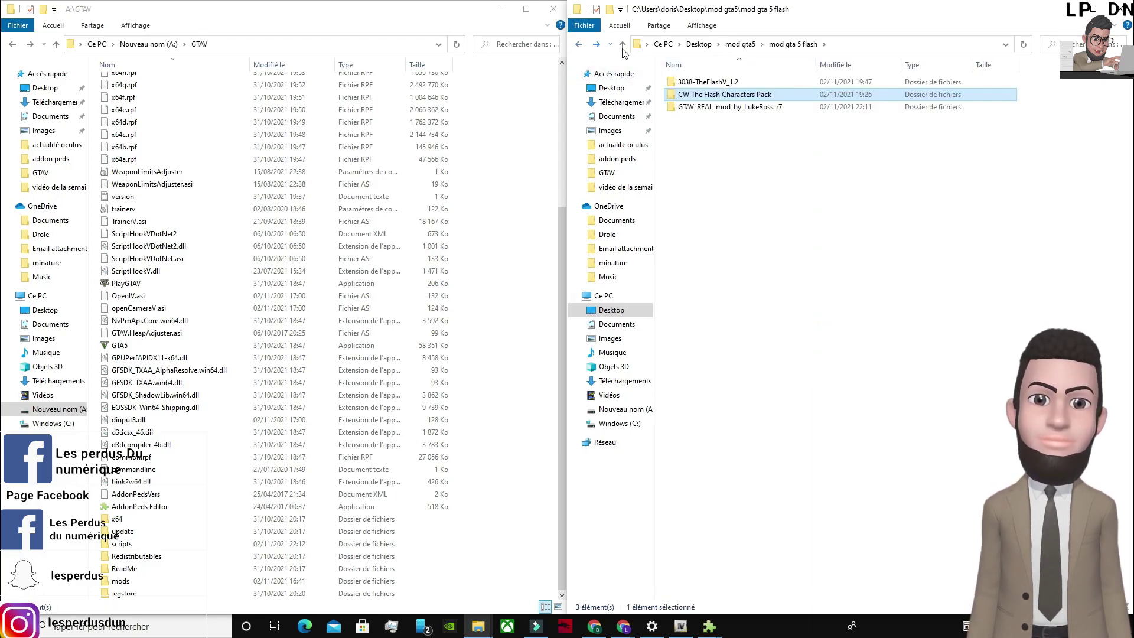
pyautogui.doubleClick(689, 109)
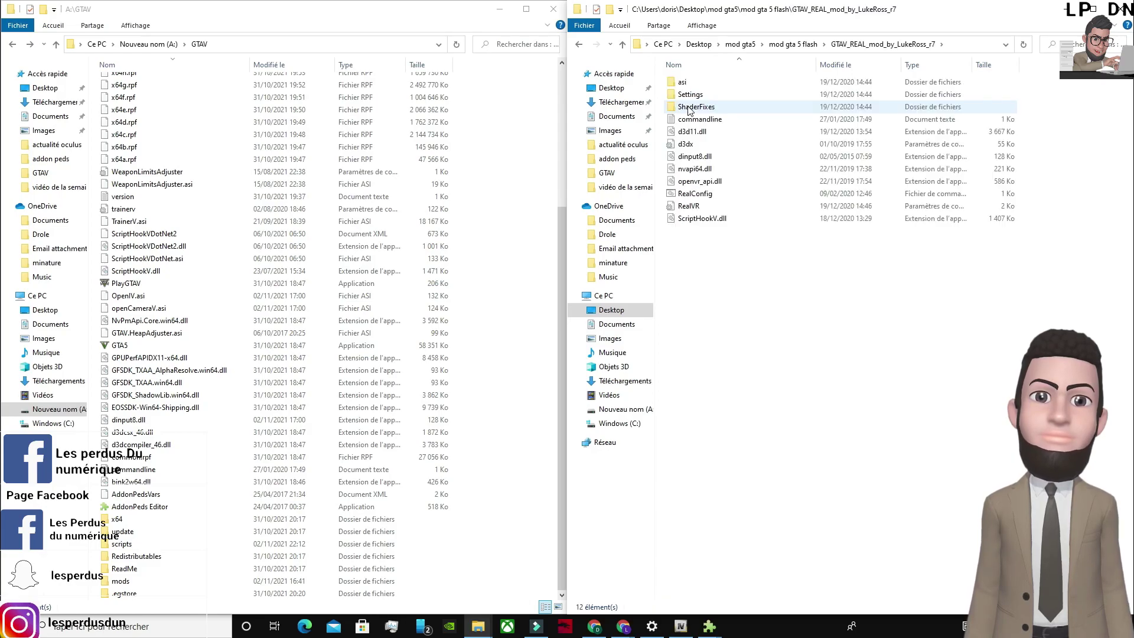
pyautogui.click(580, 46)
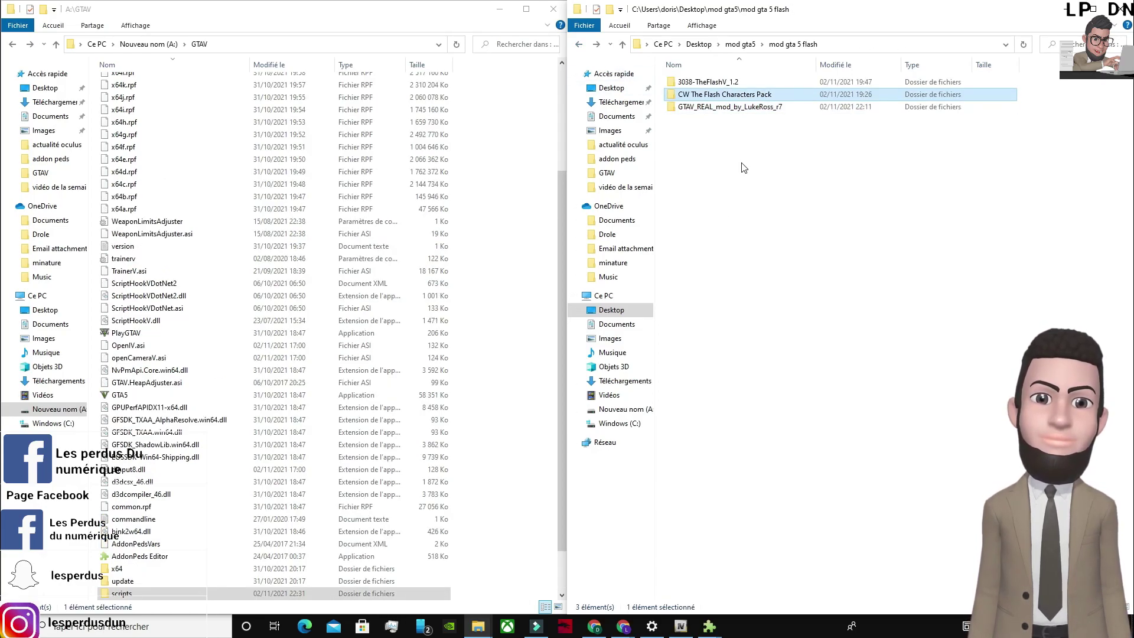
# Open the INI folder of CW The Flash Characters Pack and bring up the pack's installation instructions in the browser.
pyautogui.doubleClick(688, 94)
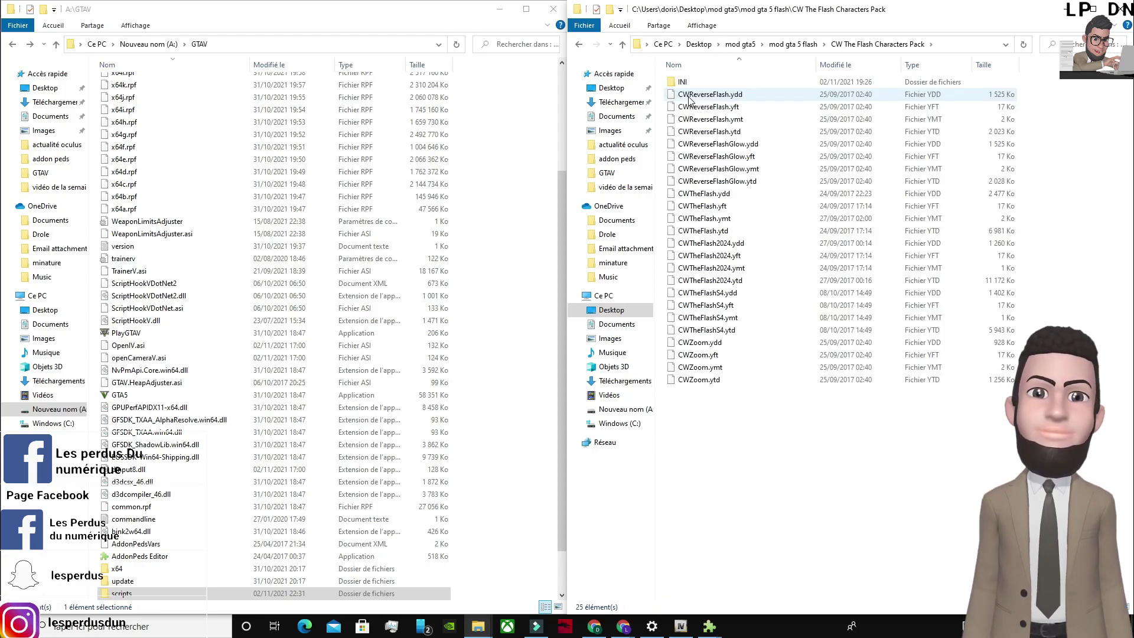
pyautogui.doubleClick(684, 82)
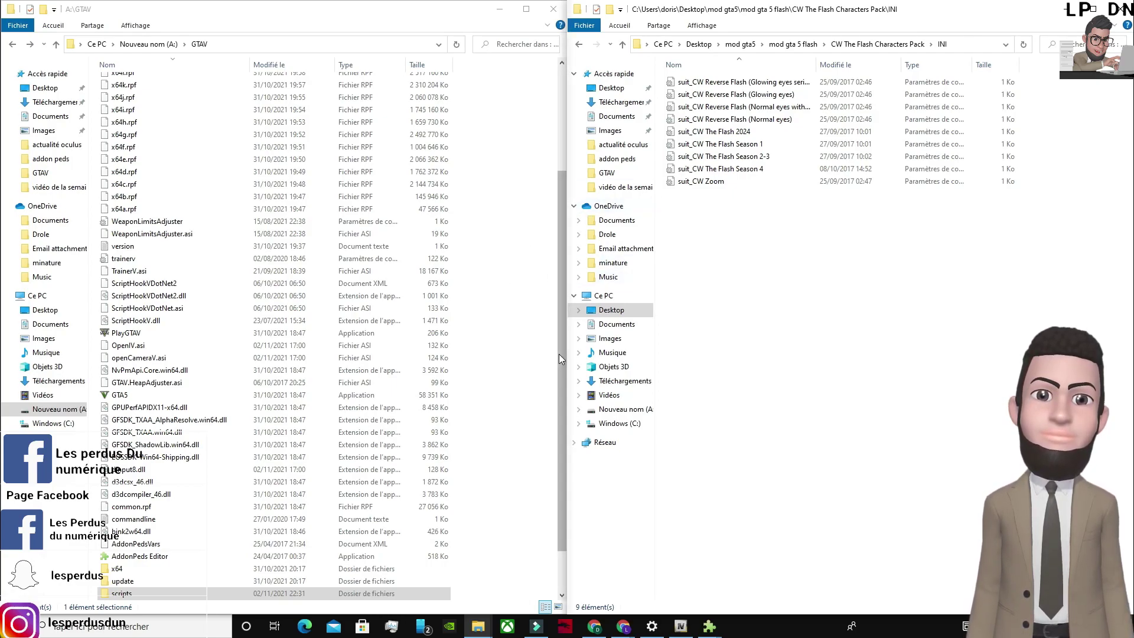
pyautogui.moveTo(621, 628)
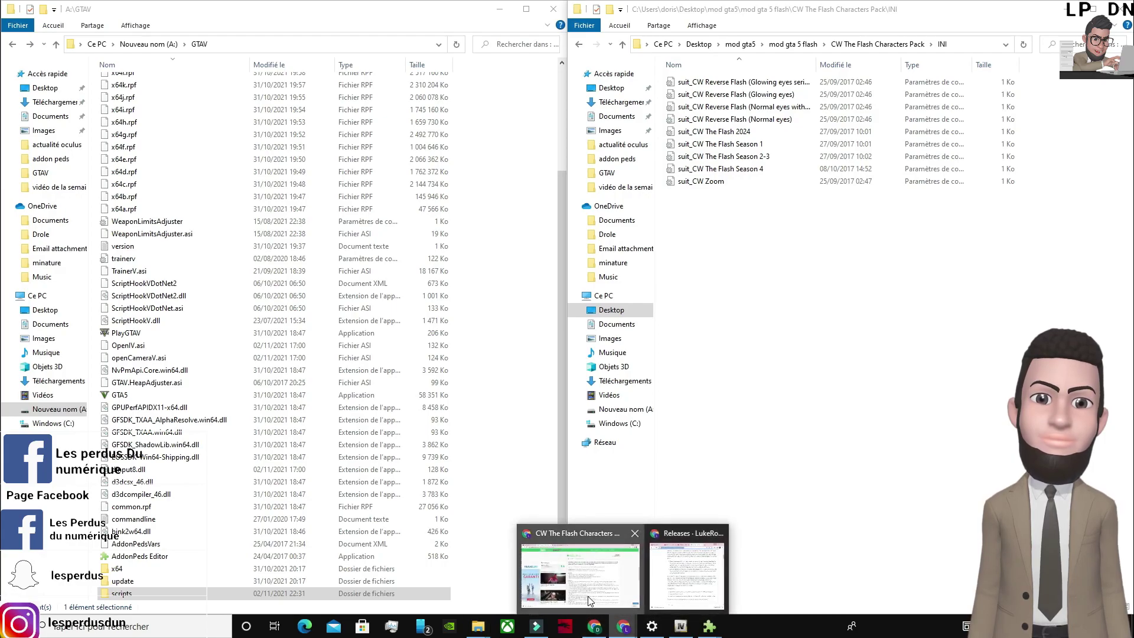
pyautogui.click(566, 567)
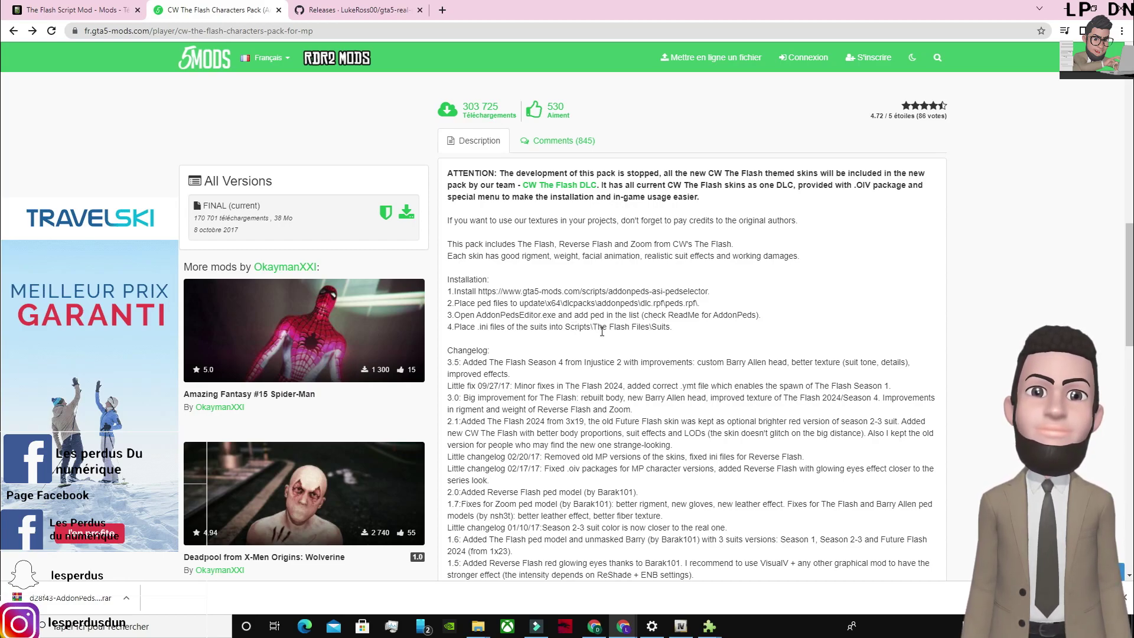
# Copy the text "he Flash Files" from installation step 4 and return to the file windows.
pyautogui.moveTo(596, 328); pyautogui.dragTo(643, 331)
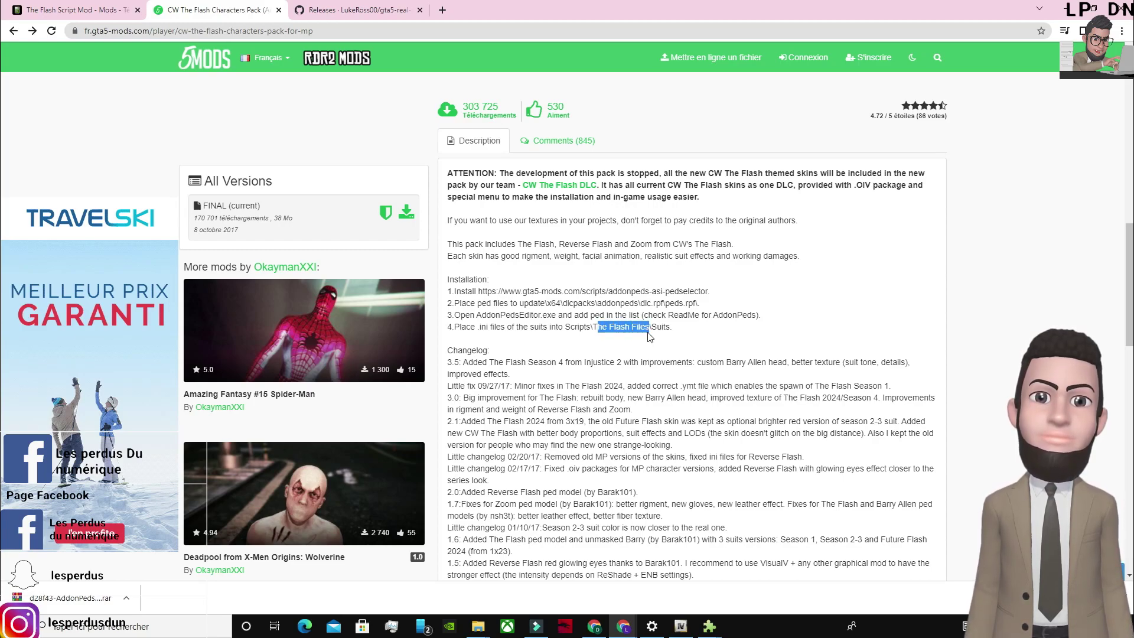
pyautogui.rightClick(639, 326)
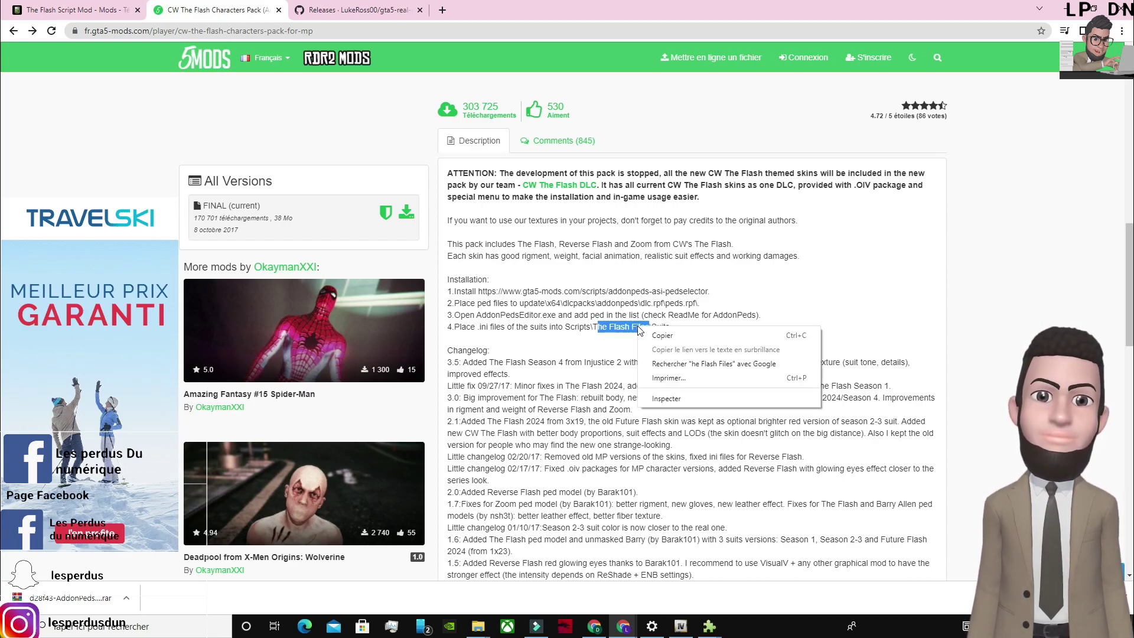
pyautogui.click(652, 332)
pyautogui.click(1078, 6)
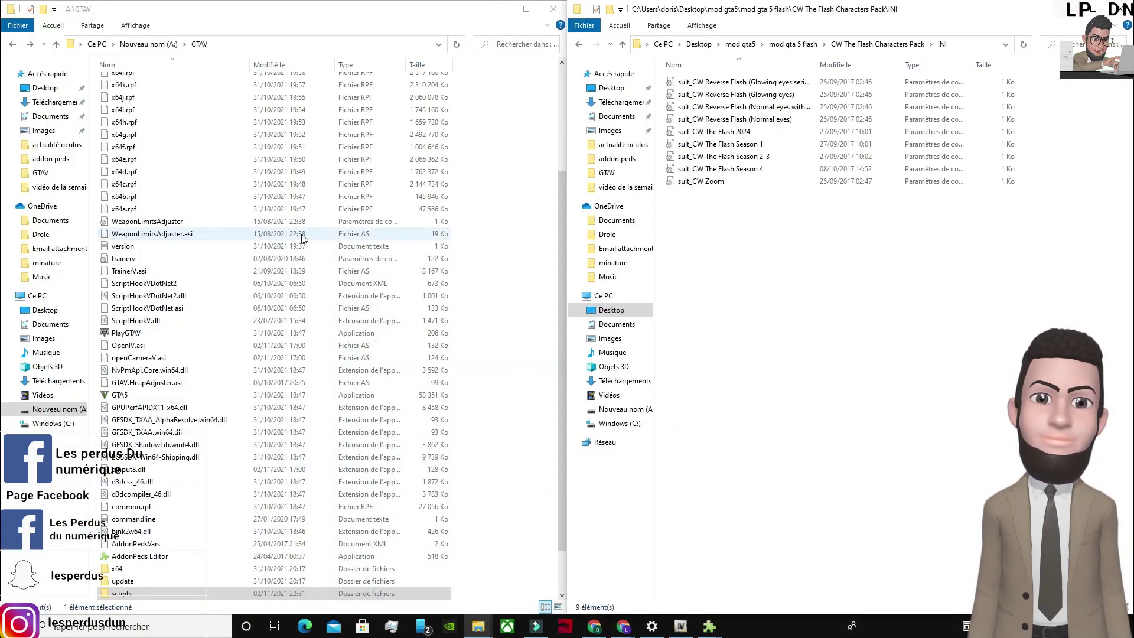
# Create a folder named "he Flash Files" inside the GTAV scripts folder, using the copied text as its name.
pyautogui.click(125, 594)
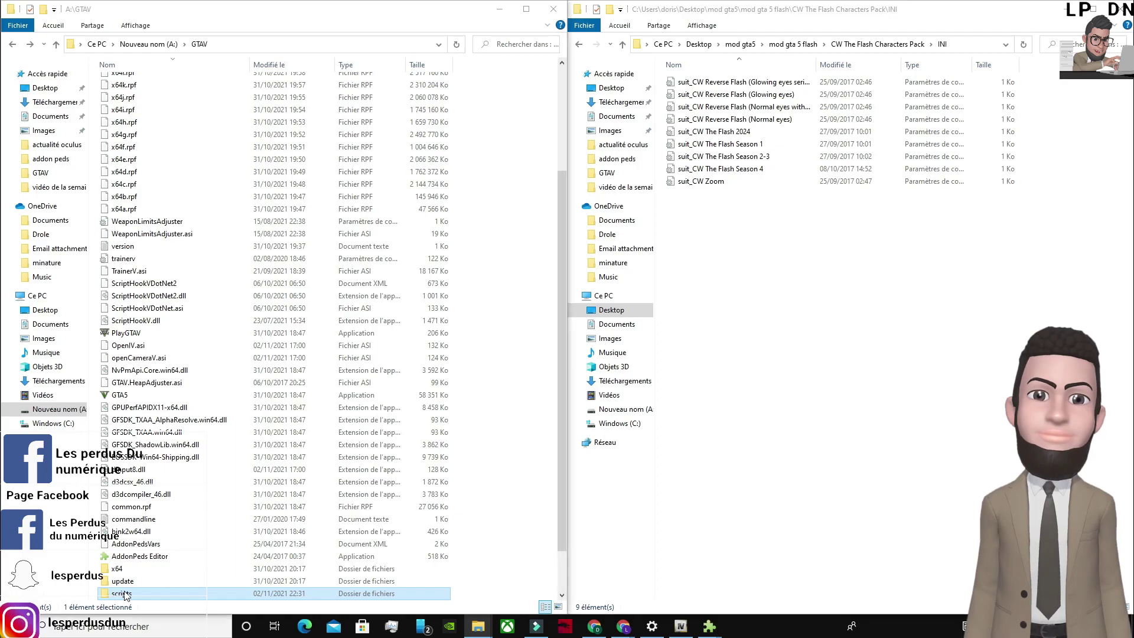
pyautogui.doubleClick(124, 594)
pyautogui.rightClick(224, 265)
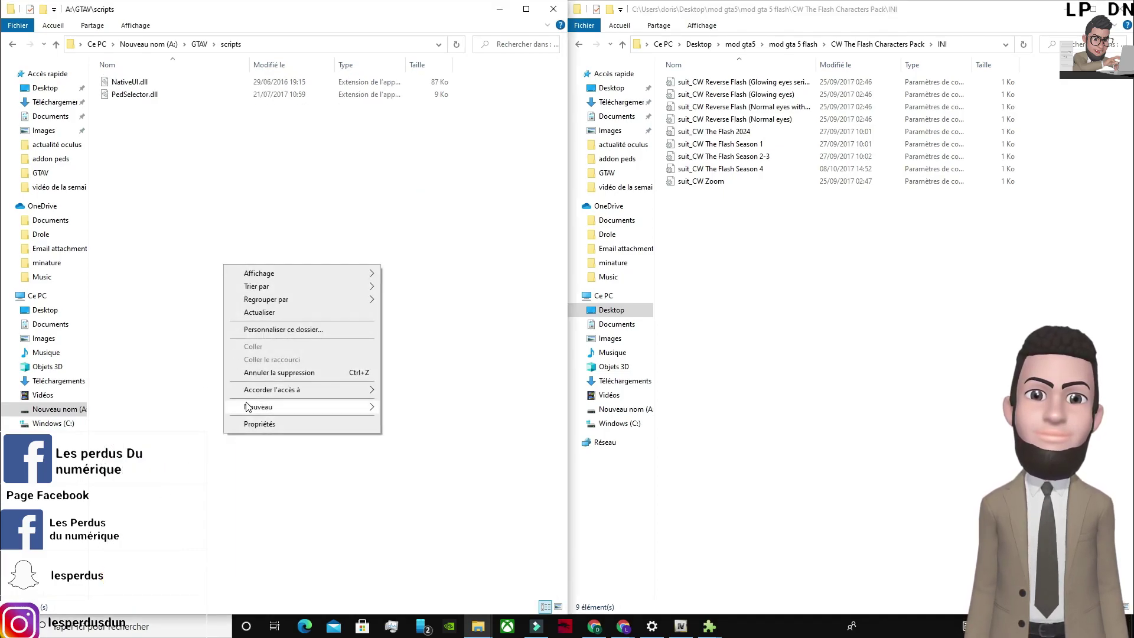
pyautogui.moveTo(251, 407)
pyautogui.click(394, 409)
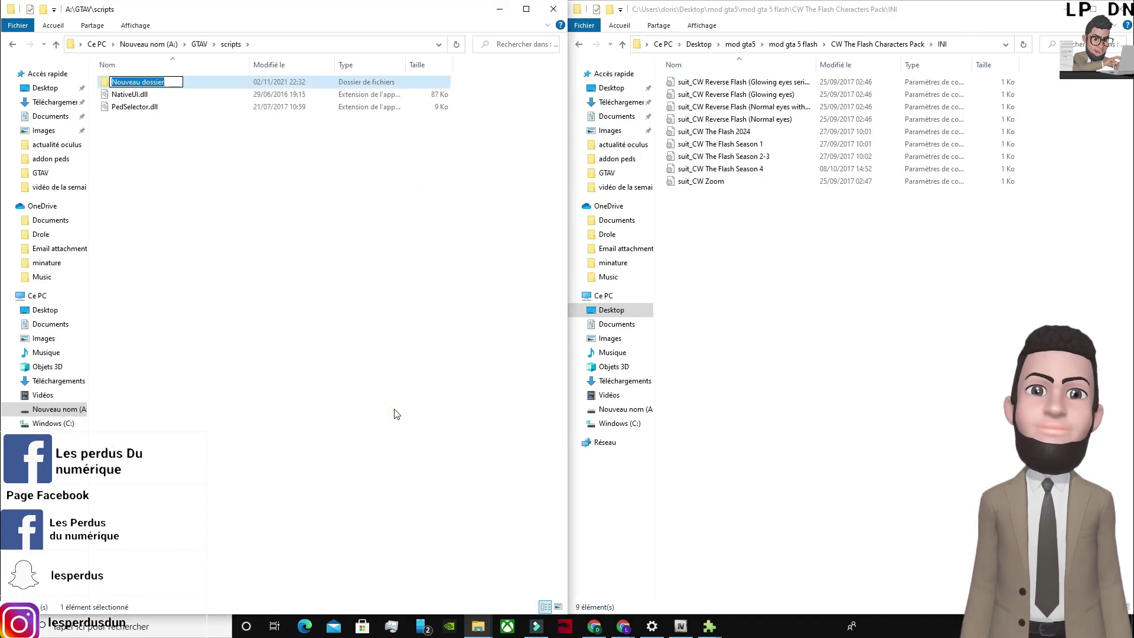
pyautogui.hotkey('ctrl', 'v')
pyautogui.press('Return')
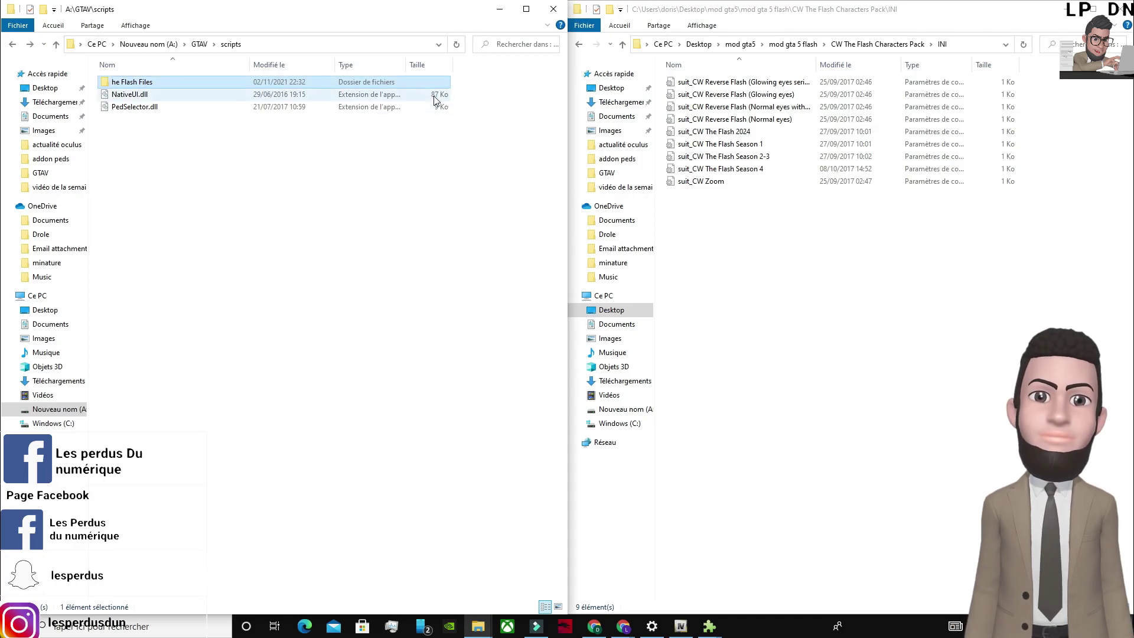
# Copy all the suit configuration files from the pack's INI folder into the "he Flash Files" folder.
pyautogui.doubleClick(429, 84)
pyautogui.moveTo(753, 206); pyautogui.dragTo(728, 86)
pyautogui.rightClick(728, 86)
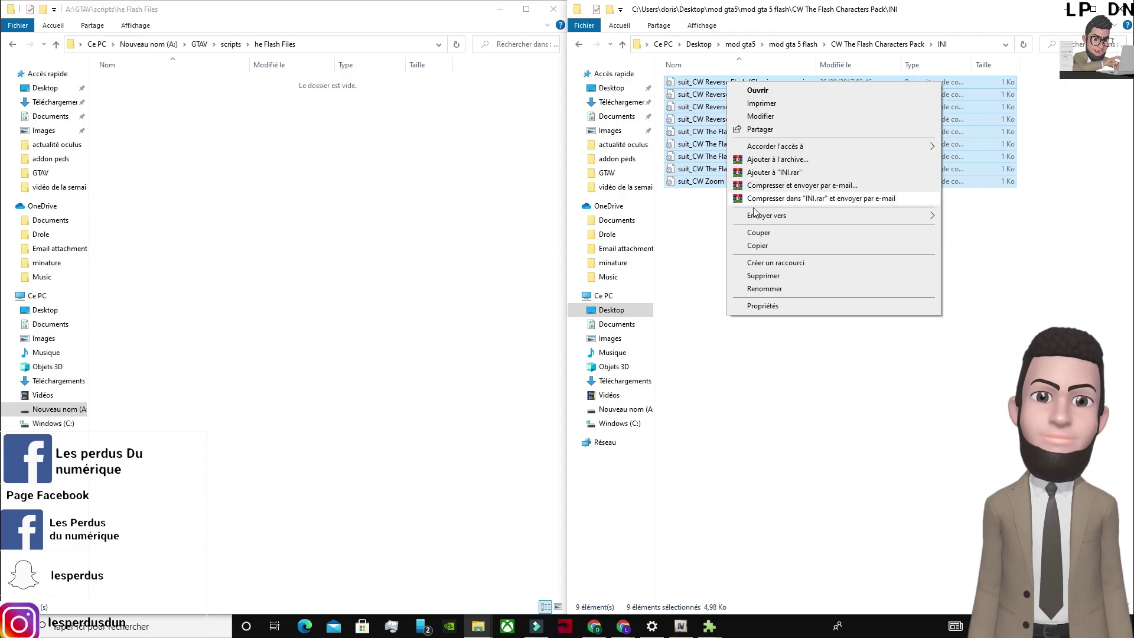
pyautogui.click(757, 245)
pyautogui.rightClick(381, 238)
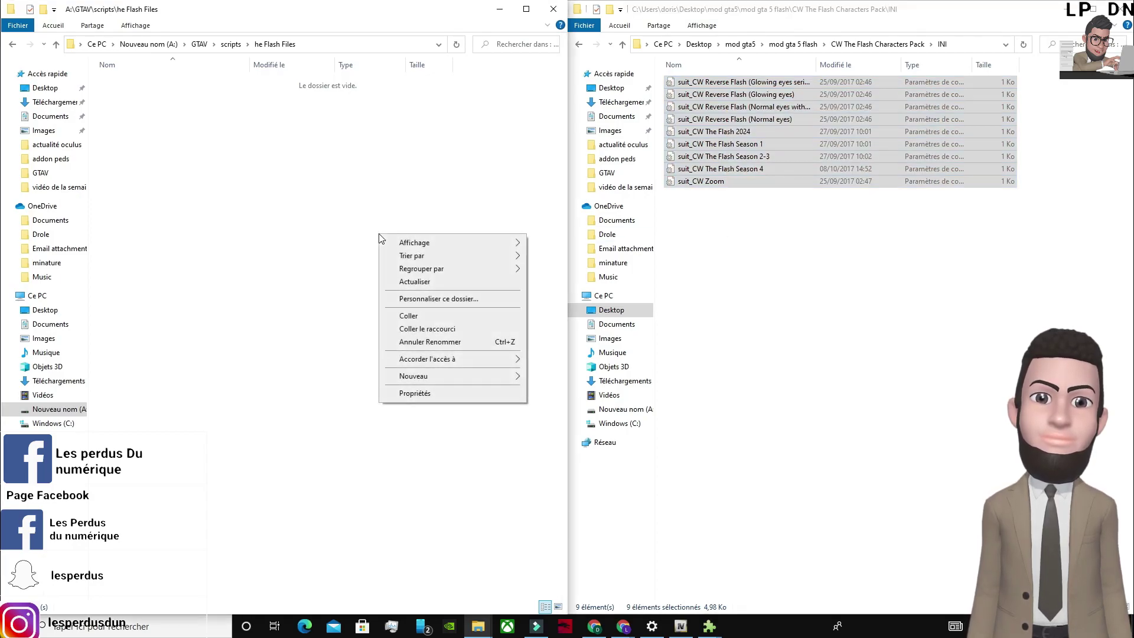
pyautogui.click(407, 316)
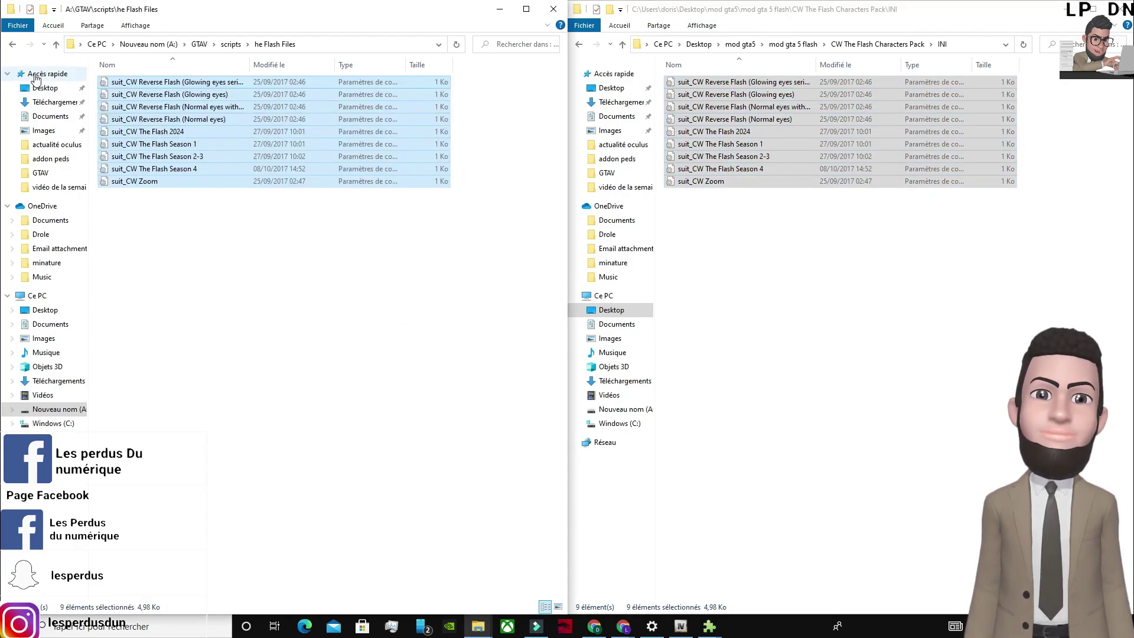
# Return the game file window to the GTAV folder and the mod window to the CW The Flash Characters Pack folder.
pyautogui.click(11, 45)
pyautogui.click(11, 45)
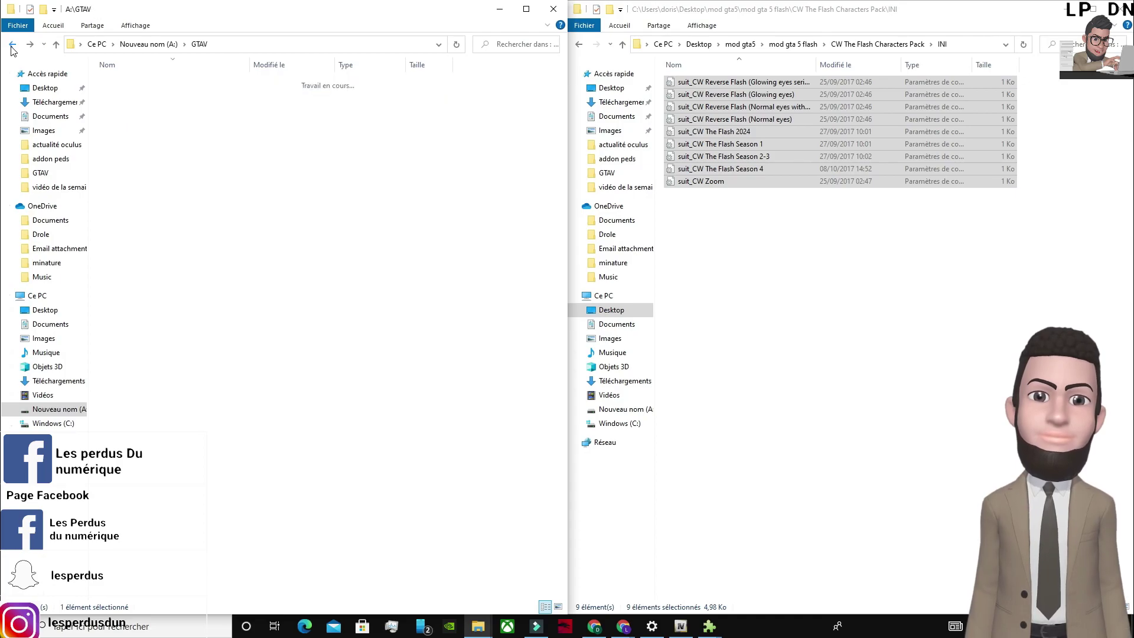
pyautogui.click(579, 46)
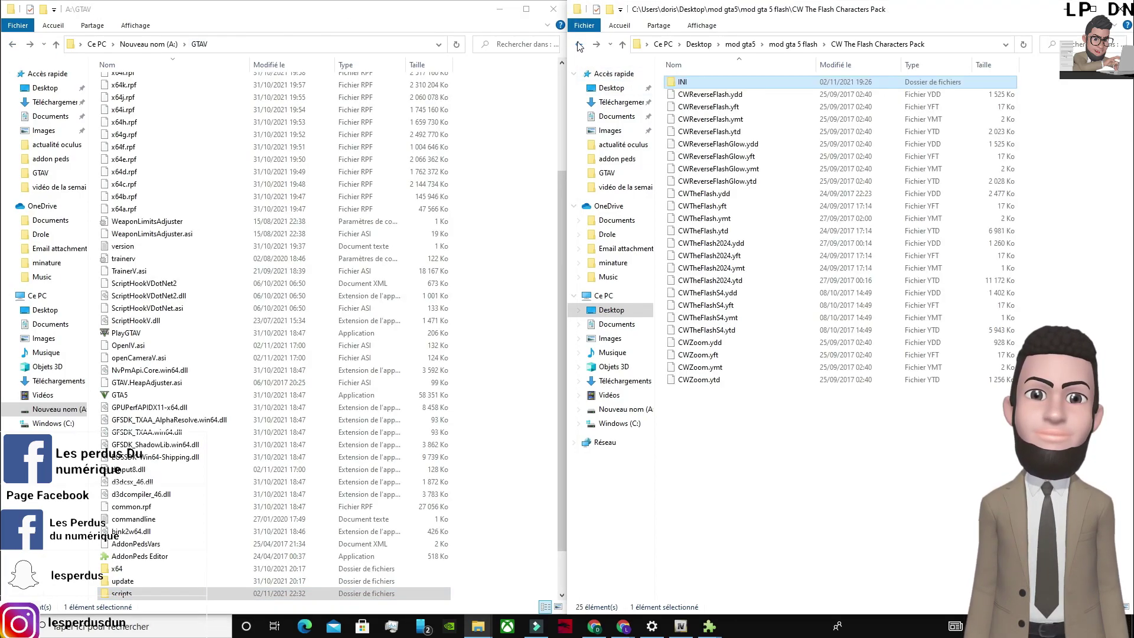
pyautogui.click(580, 46)
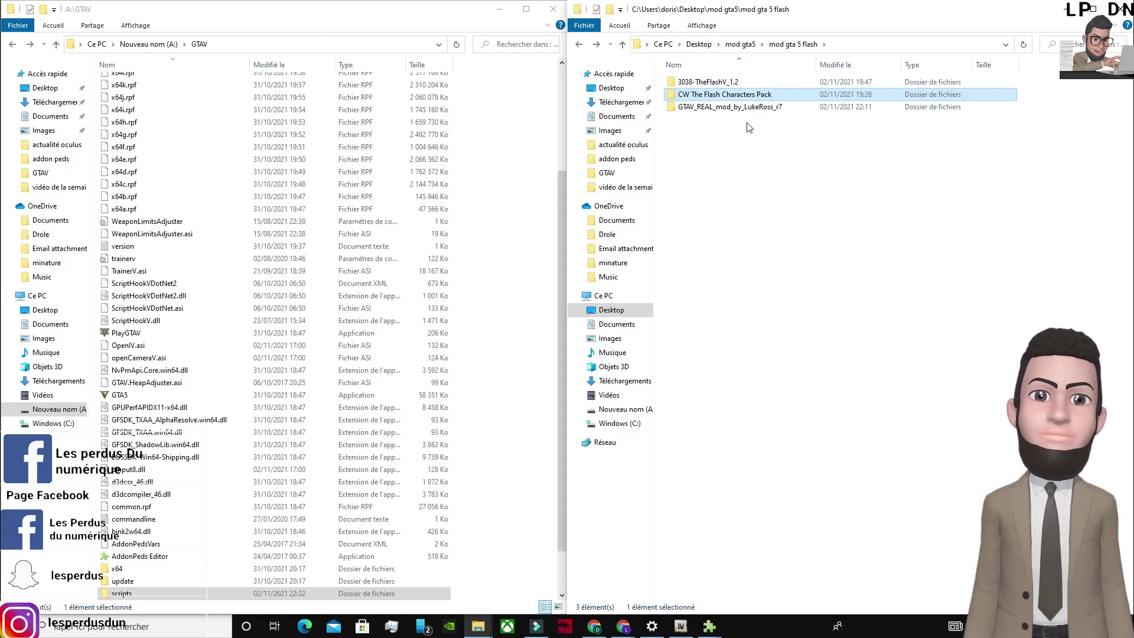
pyautogui.doubleClick(751, 95)
pyautogui.moveTo(740, 427); pyautogui.dragTo(757, 96)
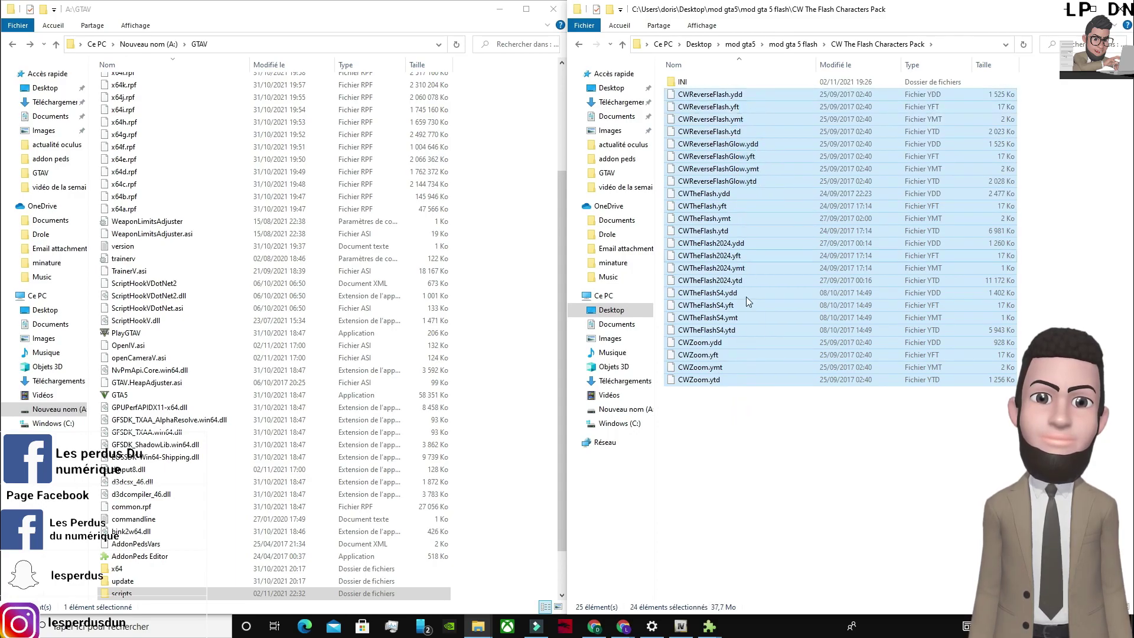
pyautogui.click(742, 411)
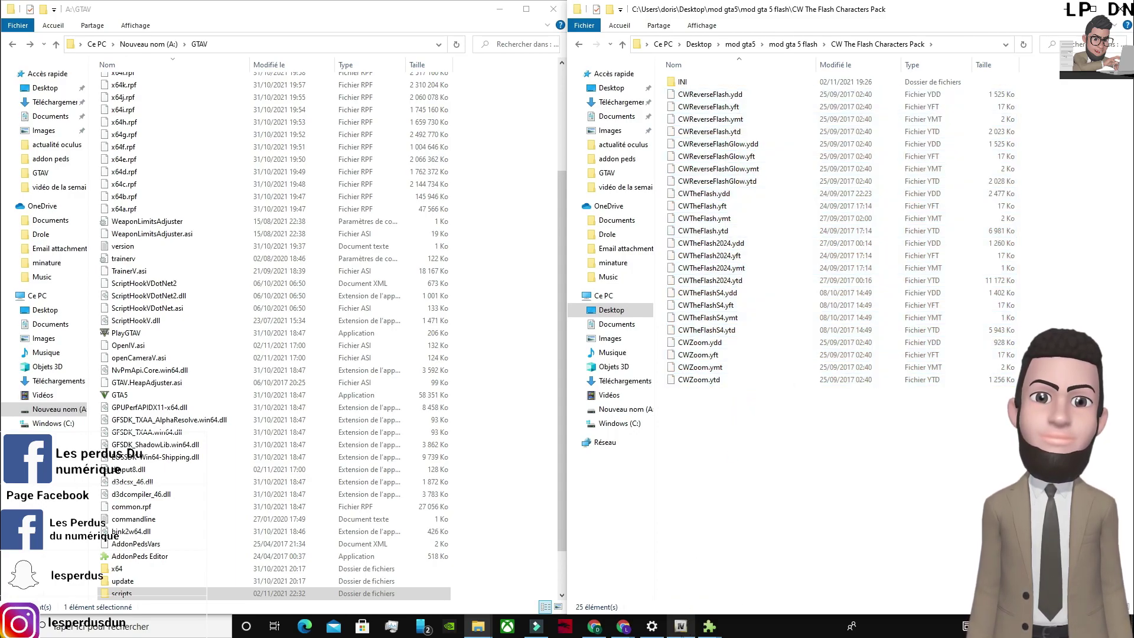
# Switch to OpenIV and open the peds.rpf archive under mods, update, x64, dlcpacks, addonpeds, dlc.rpf.
pyautogui.click(680, 624)
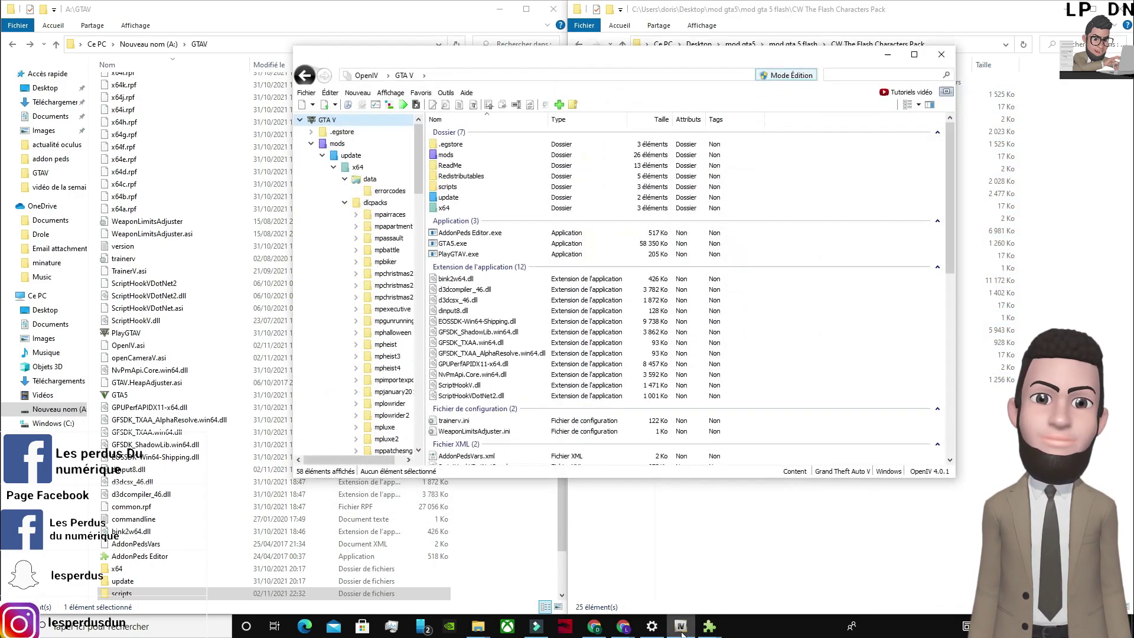
pyautogui.doubleClick(444, 154)
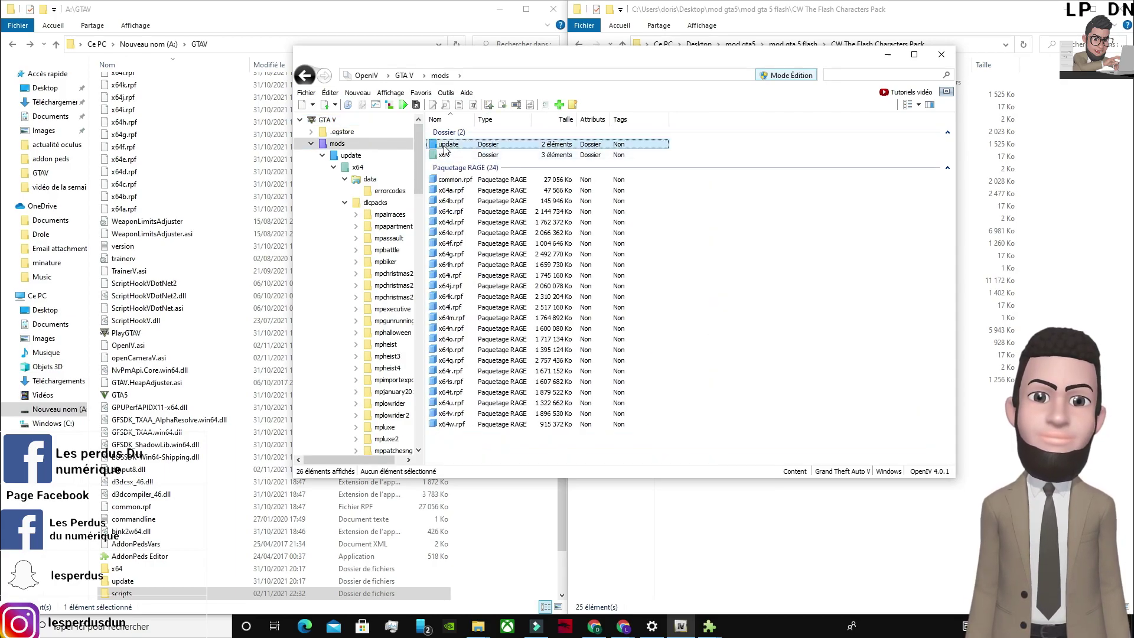
pyautogui.doubleClick(446, 144)
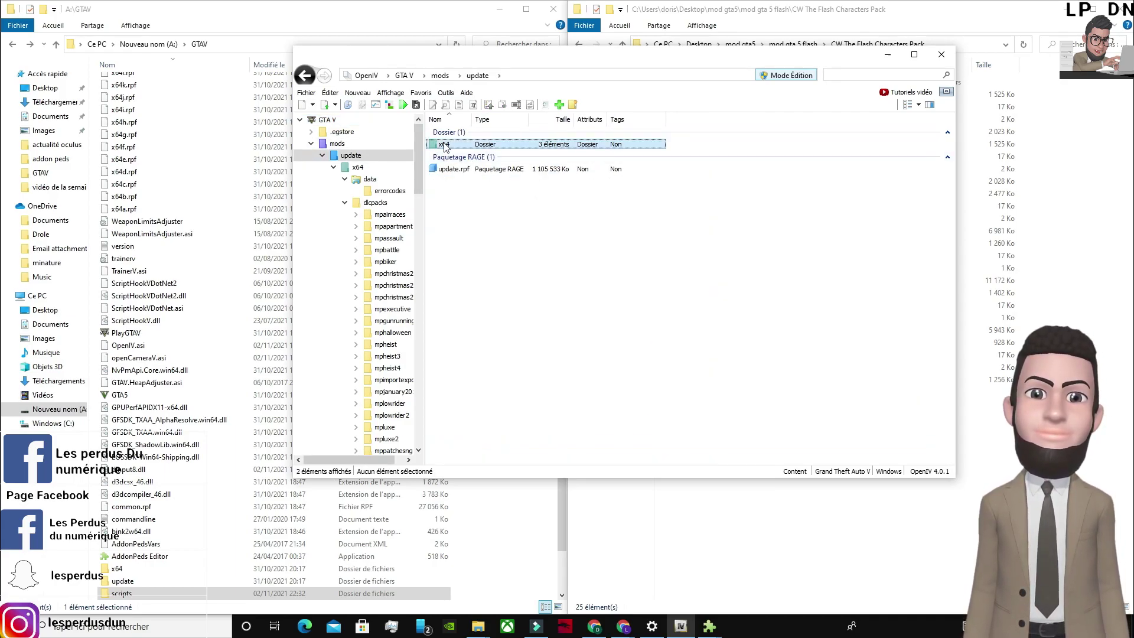
pyautogui.doubleClick(444, 145)
pyautogui.doubleClick(447, 155)
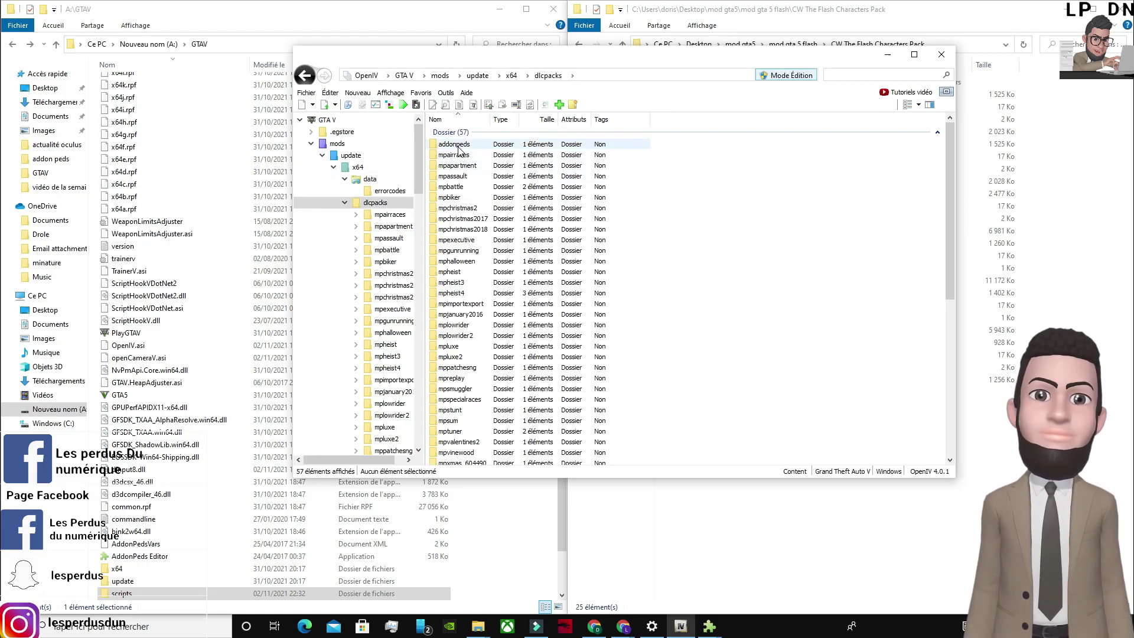
pyautogui.doubleClick(454, 145)
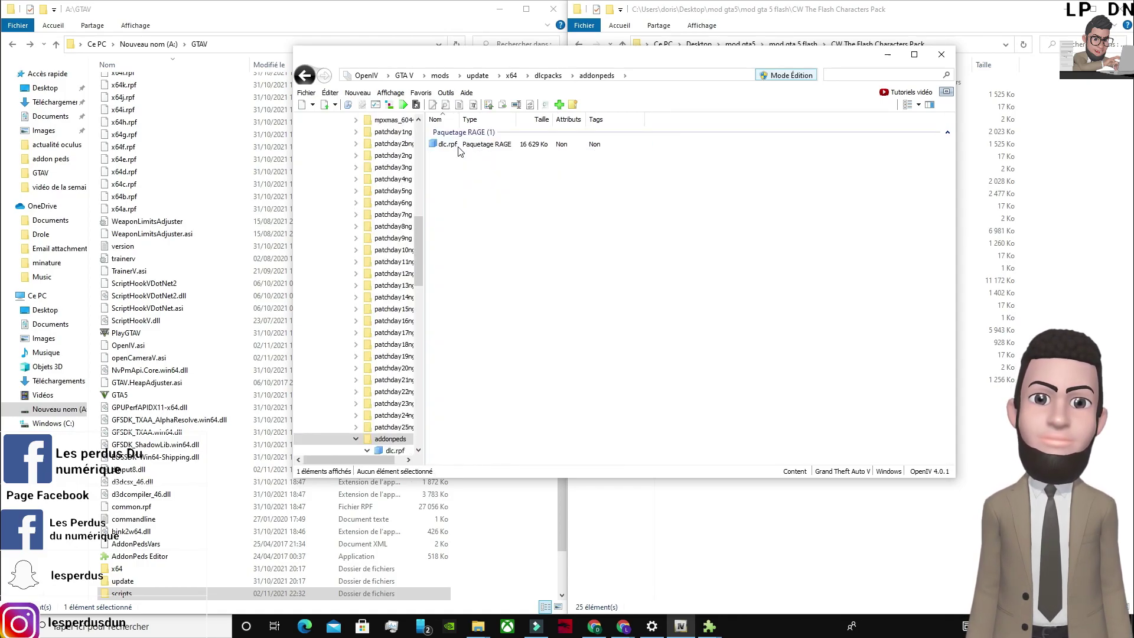
pyautogui.doubleClick(458, 146)
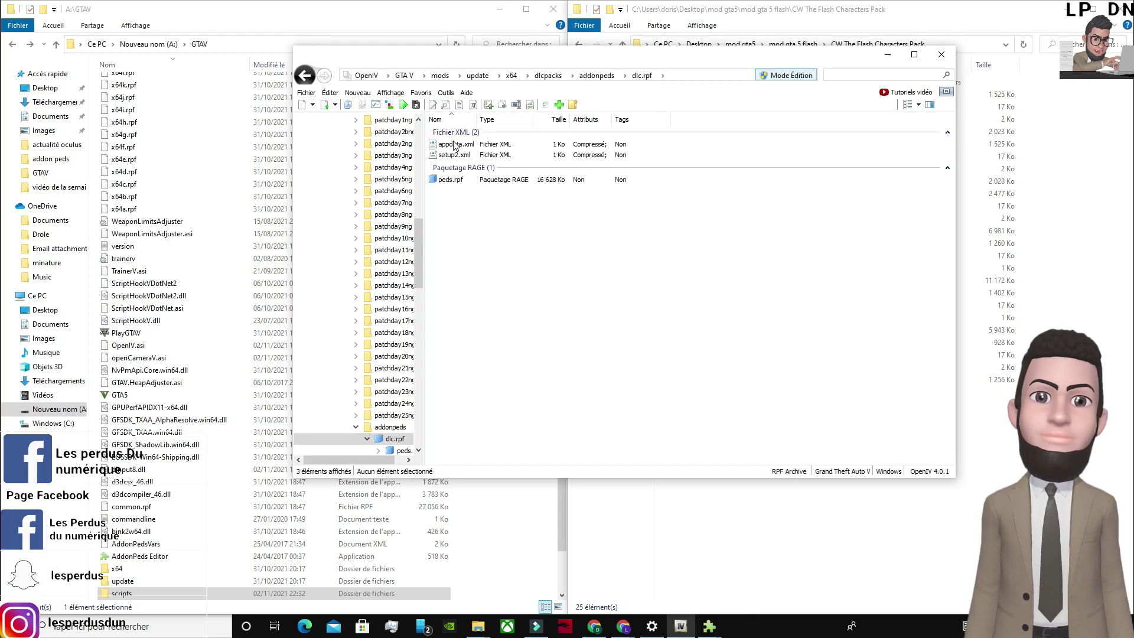
pyautogui.doubleClick(448, 182)
# Copy all the CW character files, without the INI folder, from the characters pack into the peds.rpf archive.
pyautogui.moveTo(594, 63); pyautogui.dragTo(329, 63)
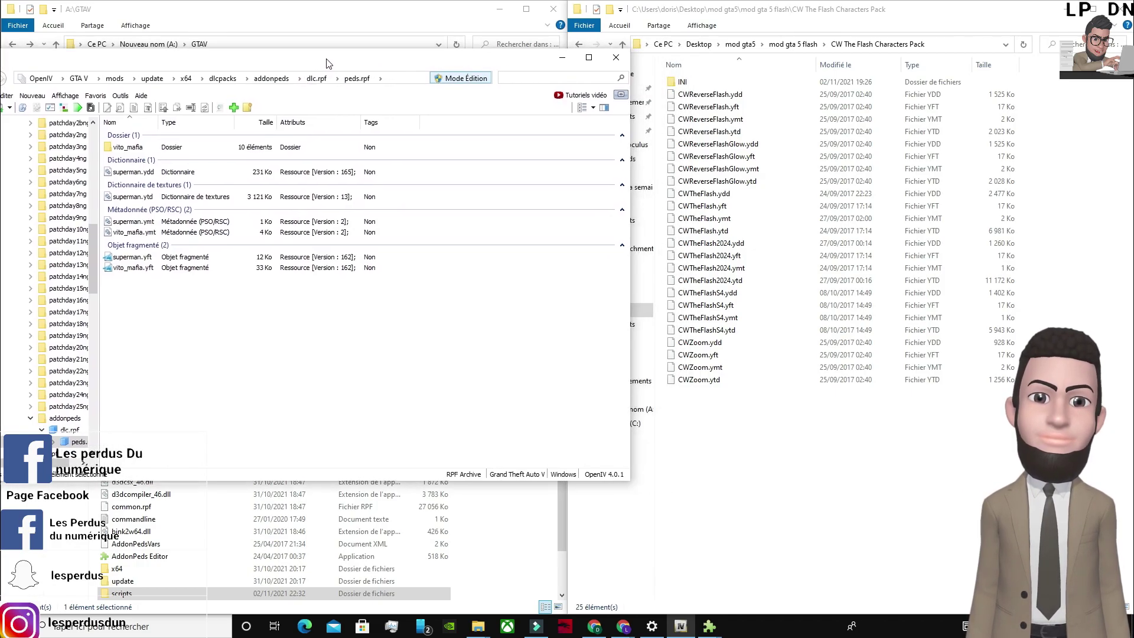
pyautogui.moveTo(807, 439); pyautogui.dragTo(716, 93)
pyautogui.moveTo(719, 163); pyautogui.dragTo(407, 356)
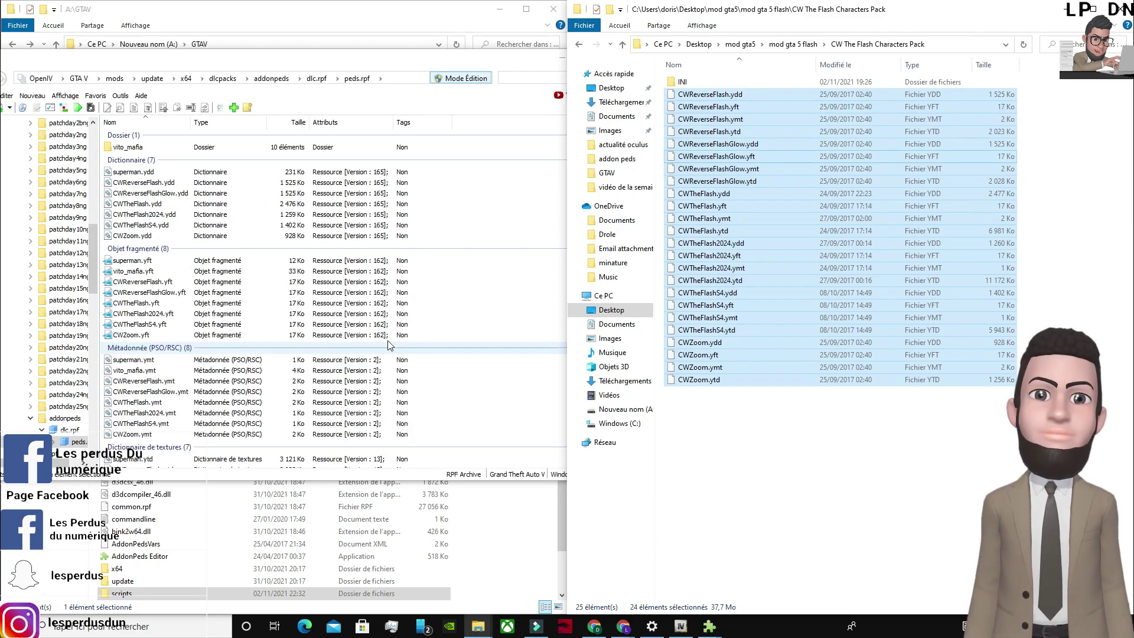
# Return the archive browser to the GTA V root, minimize it and clear the file selection in the pack folder.
pyautogui.moveTo(164, 59); pyautogui.dragTo(320, 65)
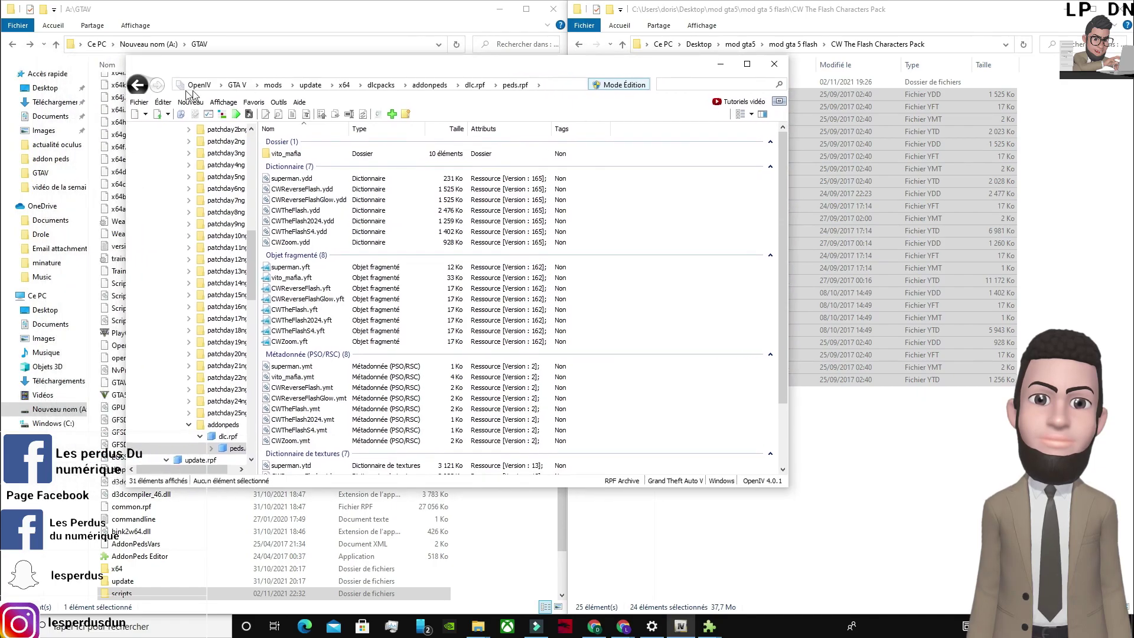
pyautogui.scroll(15, 241, 142)
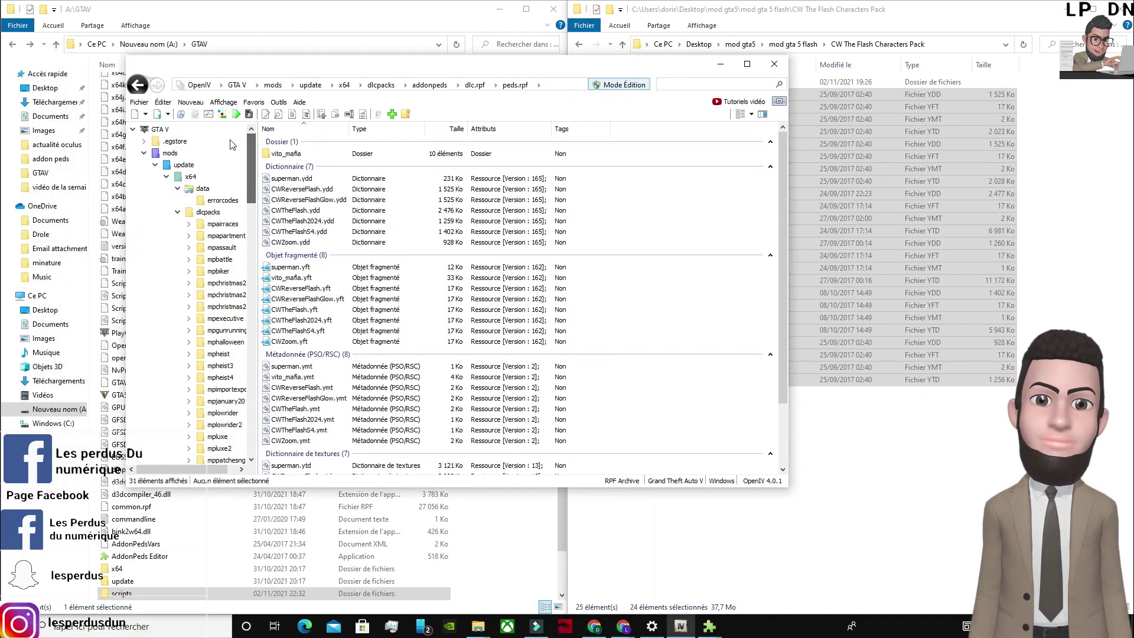
pyautogui.click(166, 130)
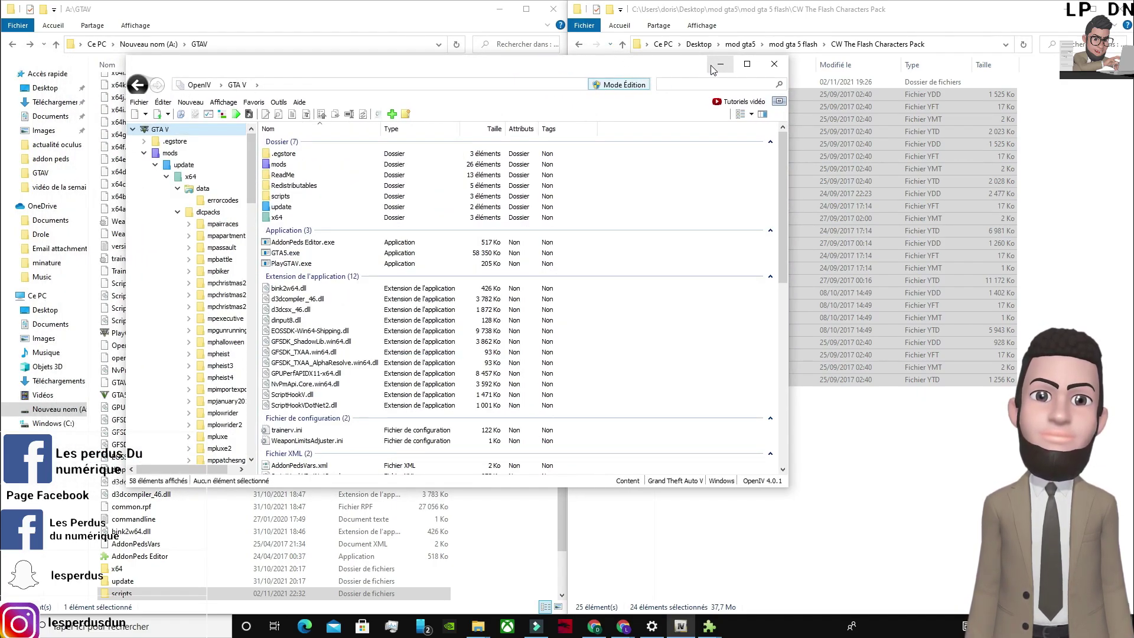
pyautogui.click(716, 66)
pyautogui.click(762, 407)
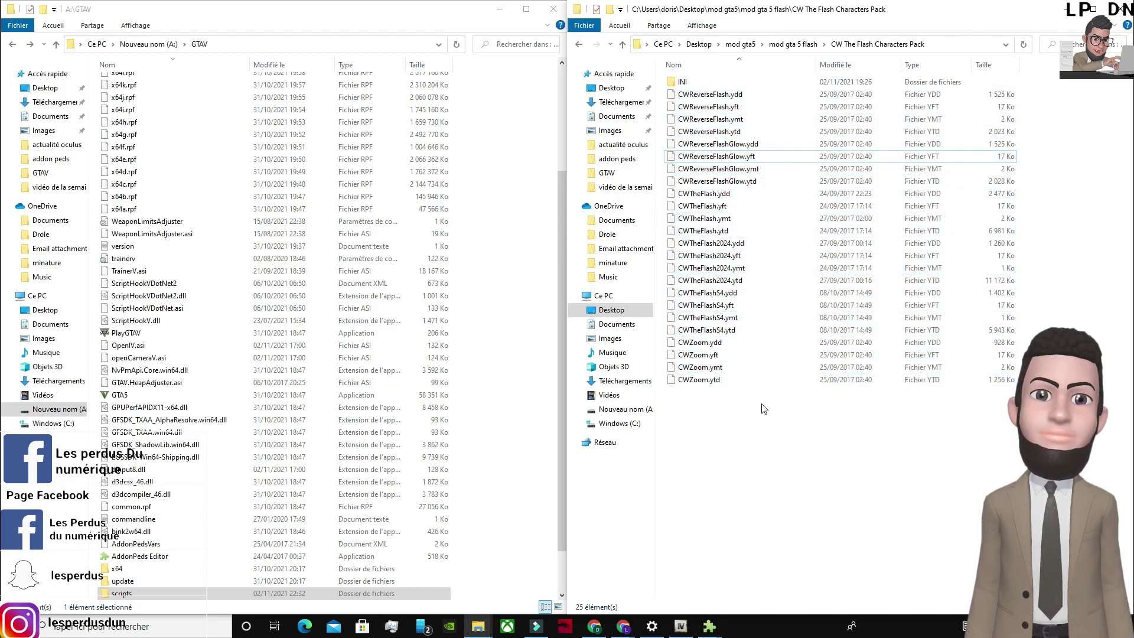
# Run AddonPeds Editor from the GTAV folder as administrator and place its window over the game folder, clear of the pack files.
pyautogui.click(139, 556)
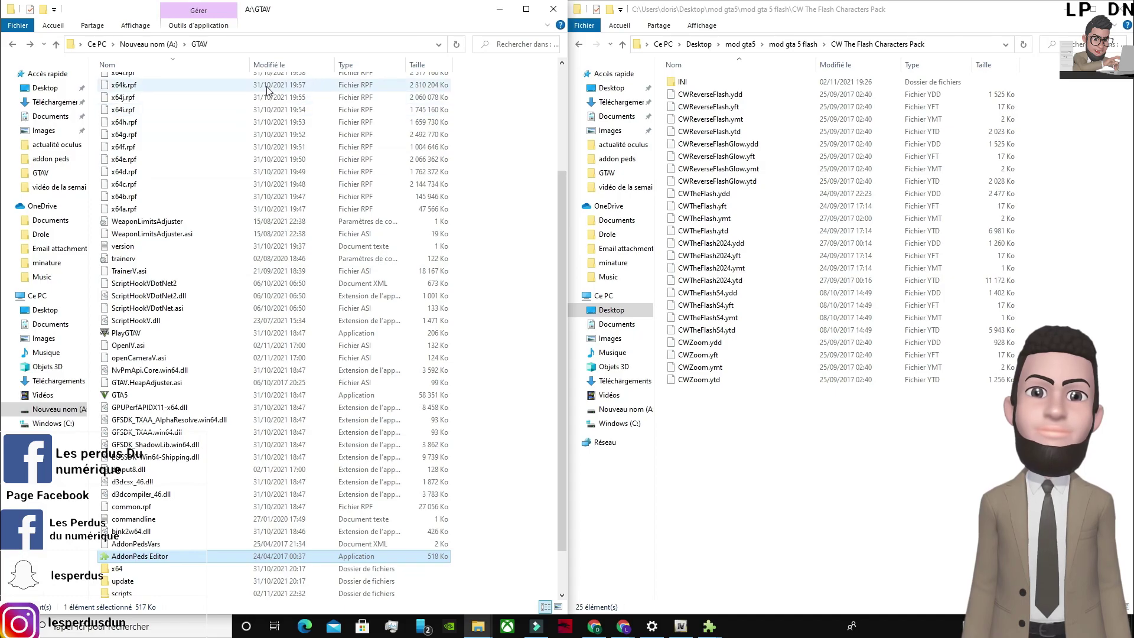
pyautogui.rightClick(156, 559)
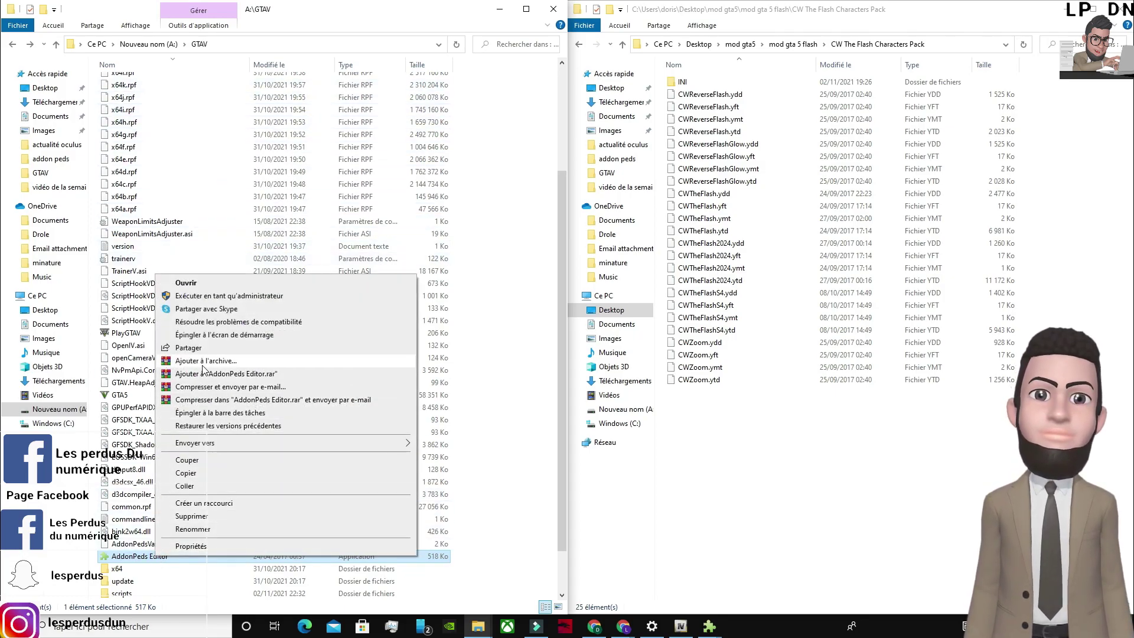
pyautogui.click(204, 296)
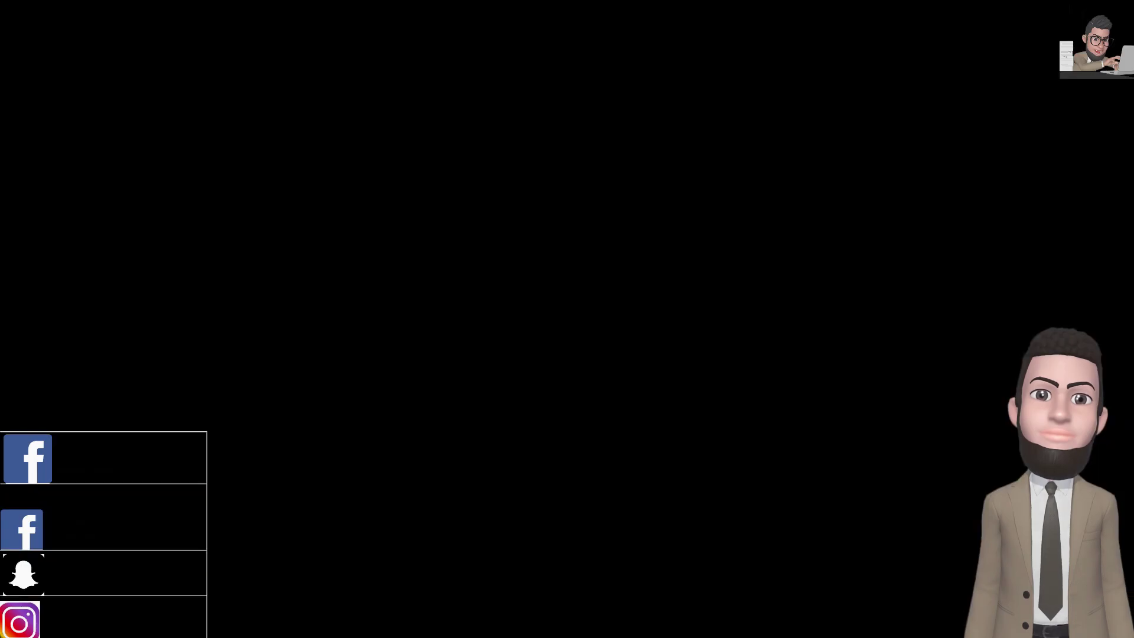
pyautogui.click(523, 390)
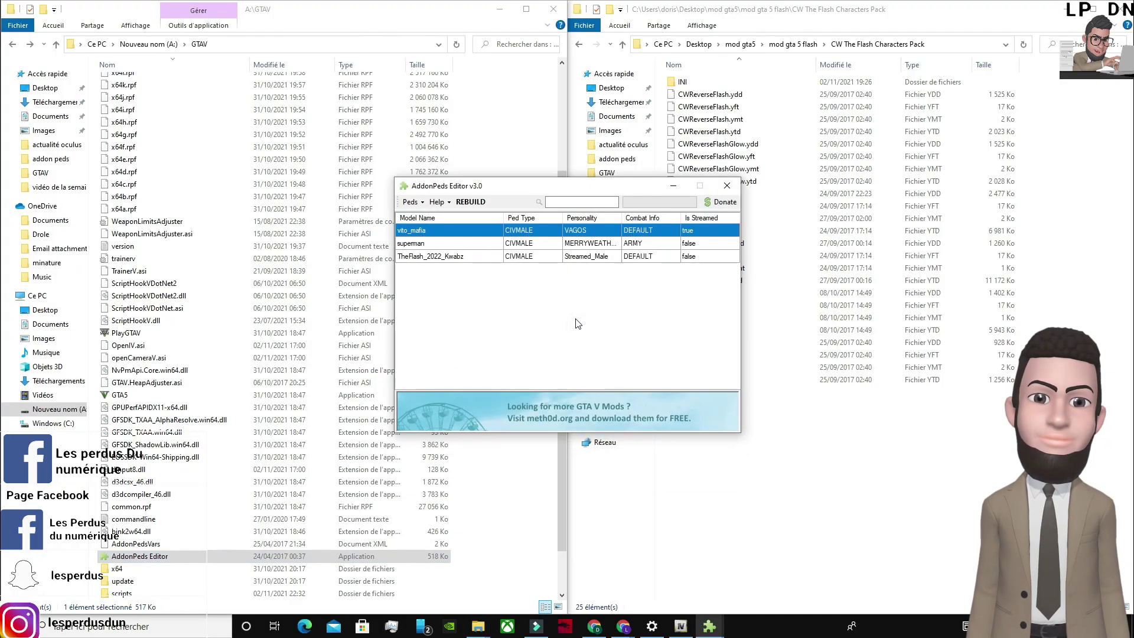
pyautogui.moveTo(505, 193); pyautogui.dragTo(222, 94)
# Start a new ped and give it the model name CWReverseFlash, copied from the CWReverseFlash.ydd file name.
pyautogui.click(145, 113)
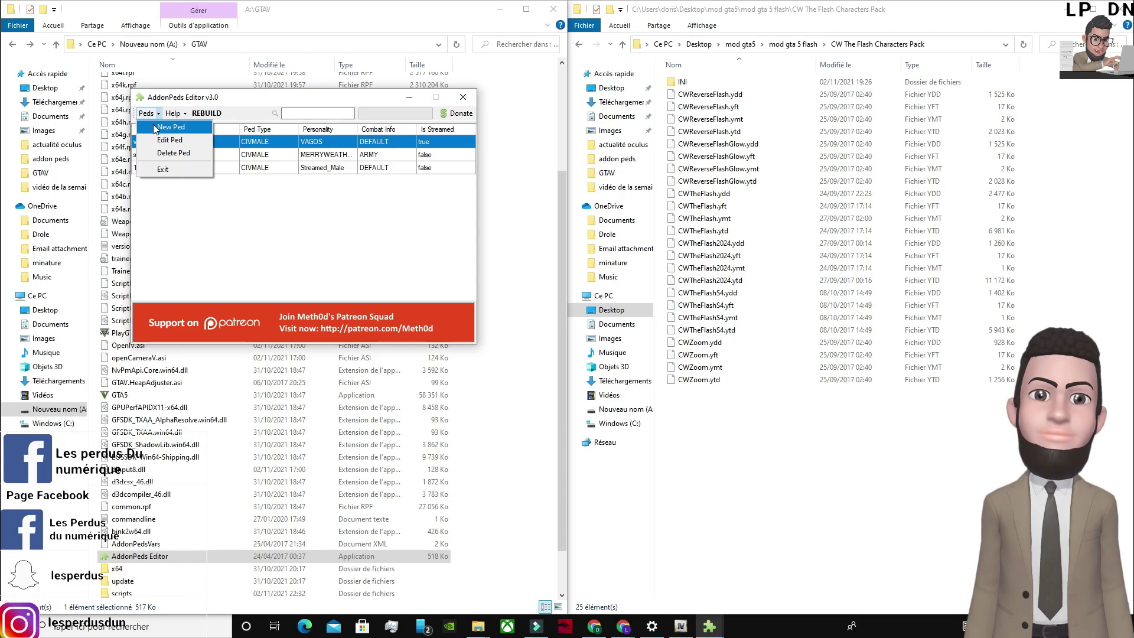
pyautogui.click(155, 128)
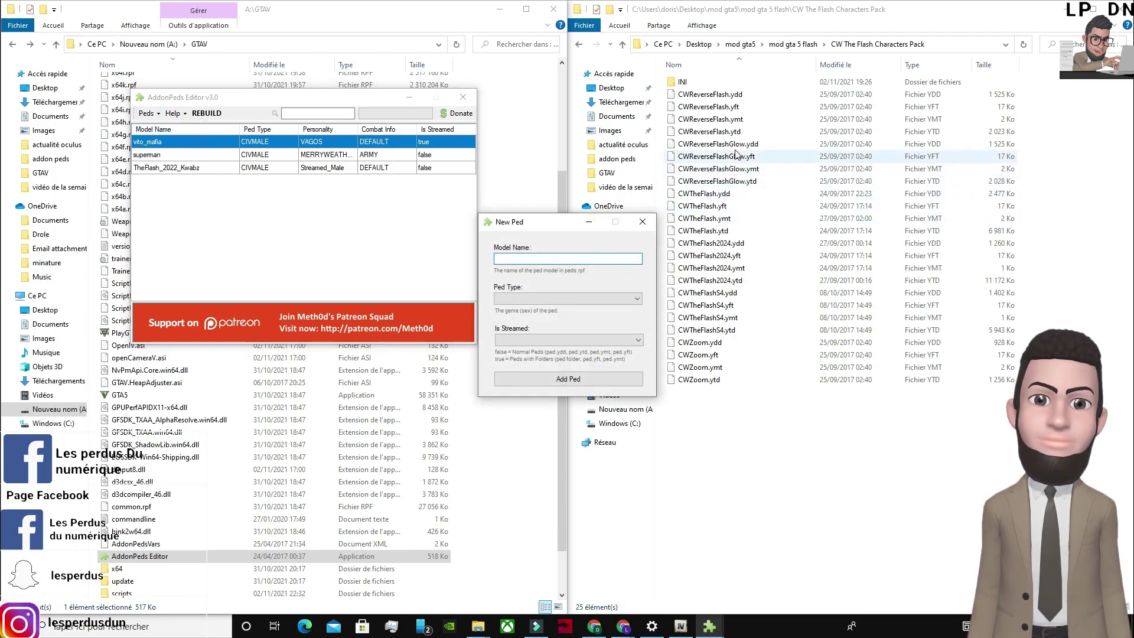
pyautogui.click(721, 96)
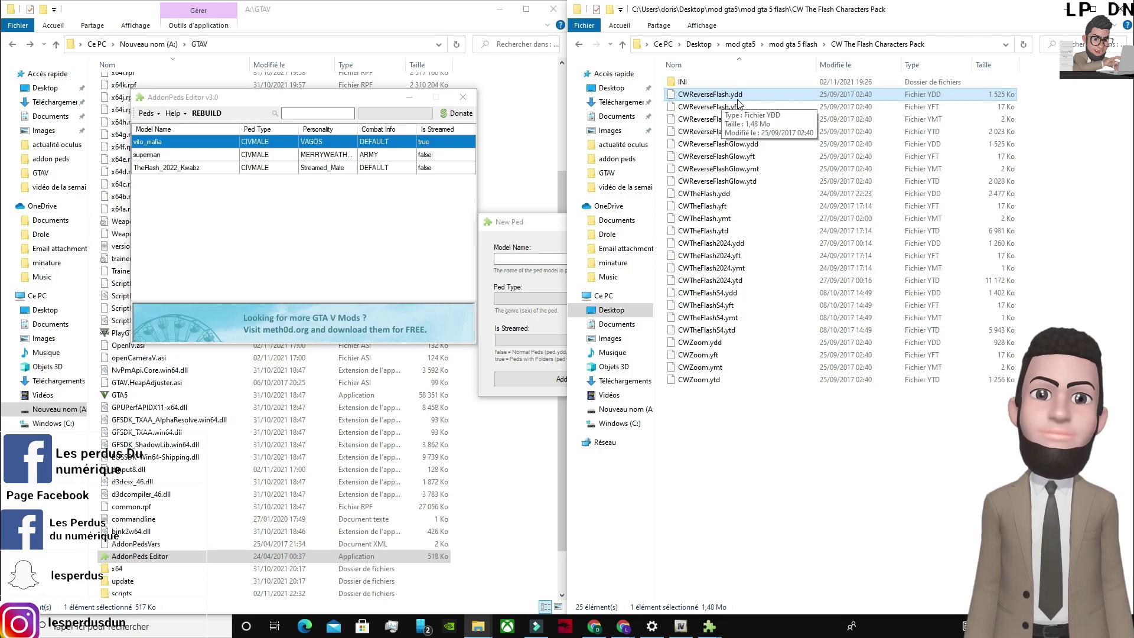
pyautogui.rightClick(729, 97)
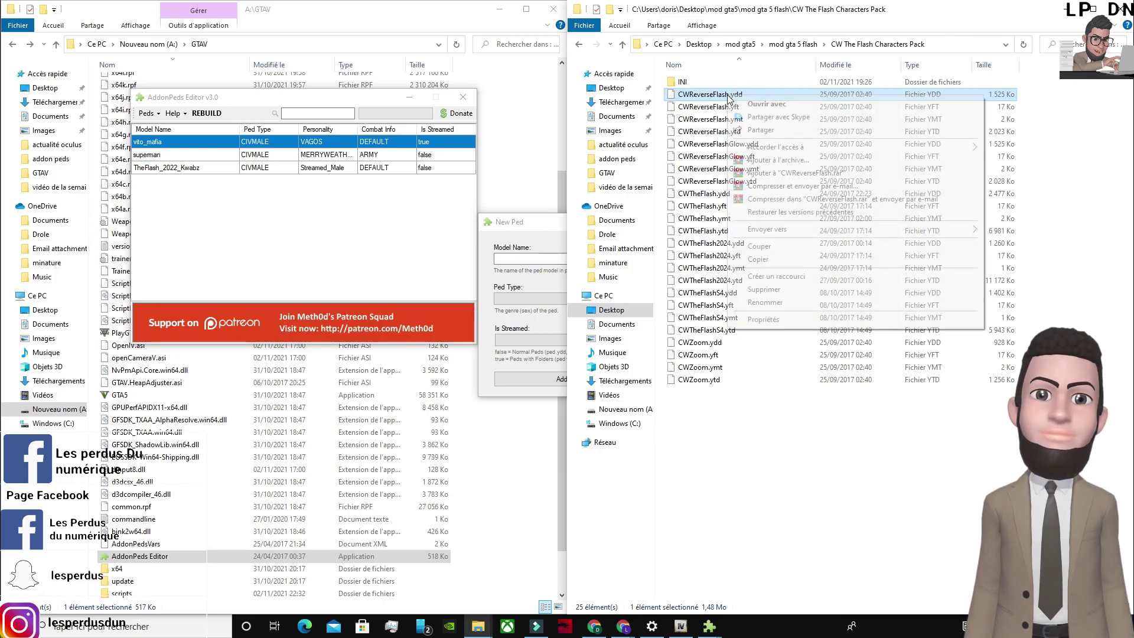
pyautogui.click(756, 303)
pyautogui.hotkey('ctrl', 'c')
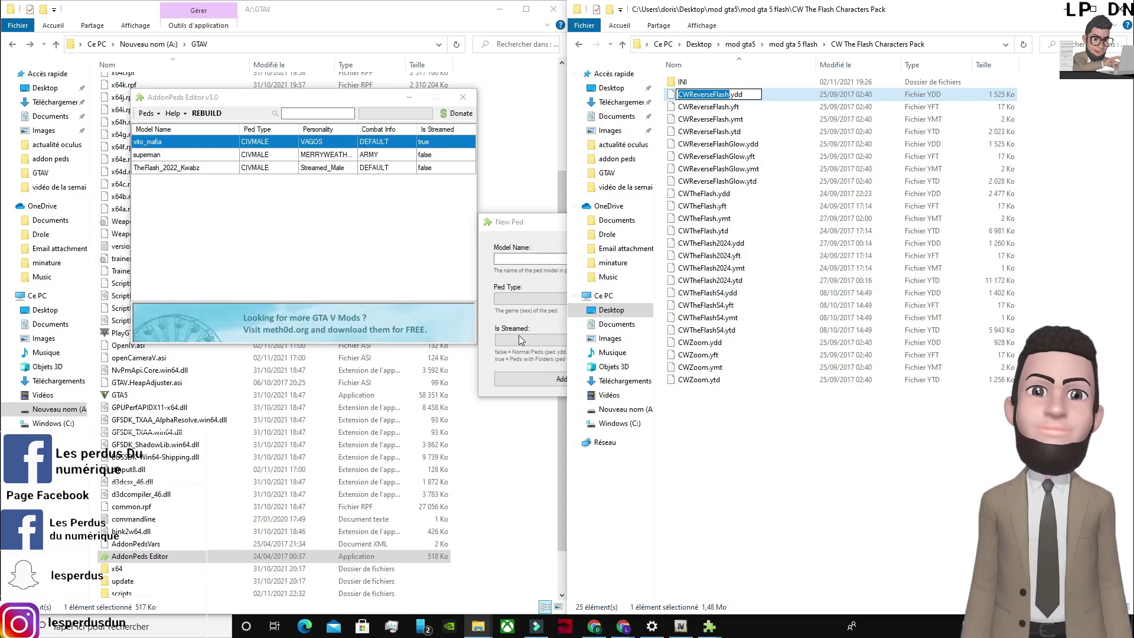
pyautogui.moveTo(532, 225); pyautogui.dragTo(362, 166)
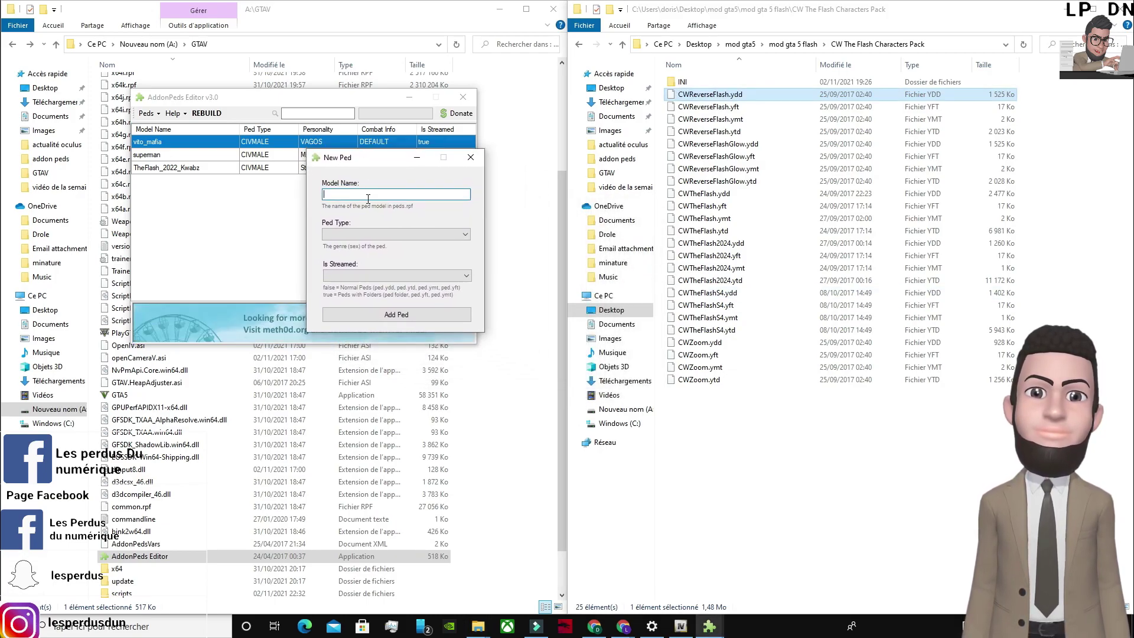
pyautogui.hotkey('ctrl', 'v')
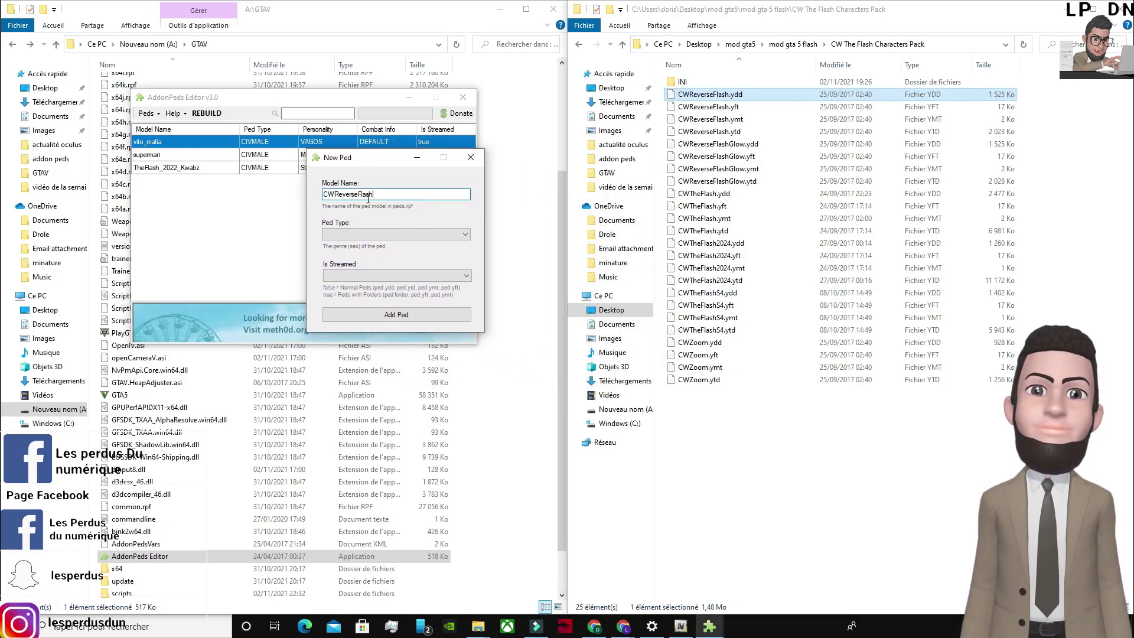
# Set the CWReverseFlash ped's type to Male and its streamed option to false, and add it to the list.
pyautogui.click(348, 234)
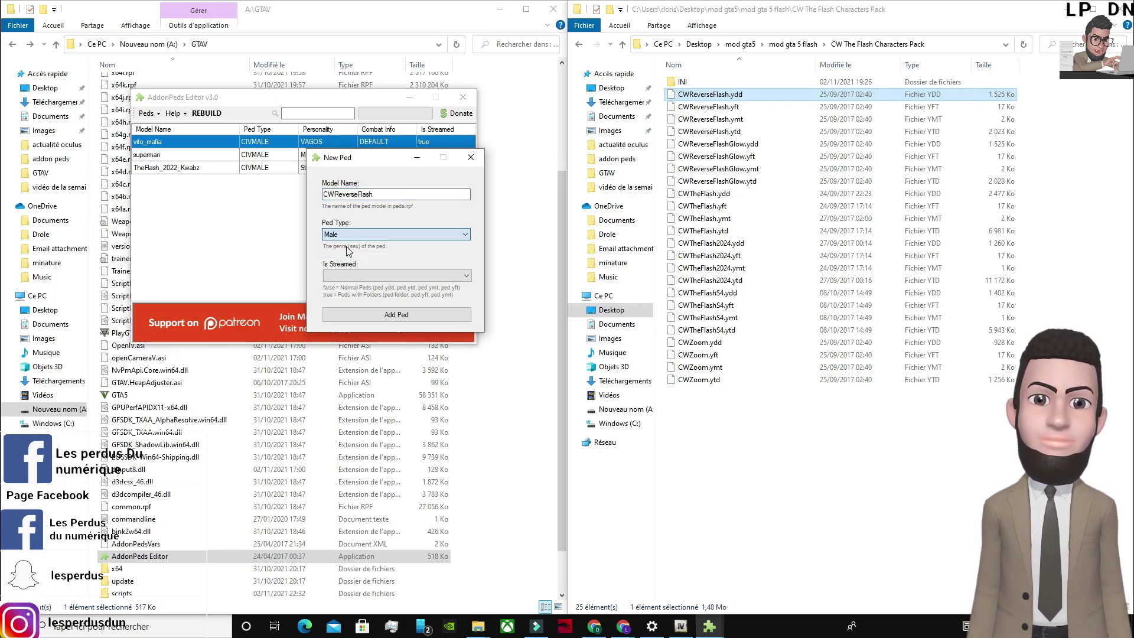
pyautogui.click(346, 276)
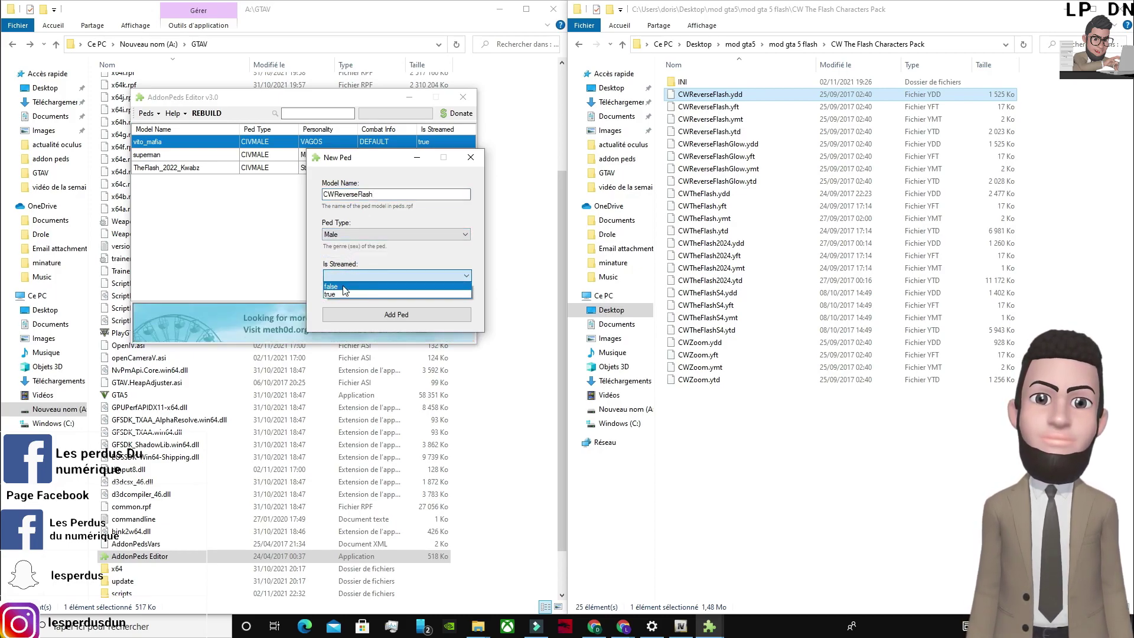
pyautogui.click(344, 287)
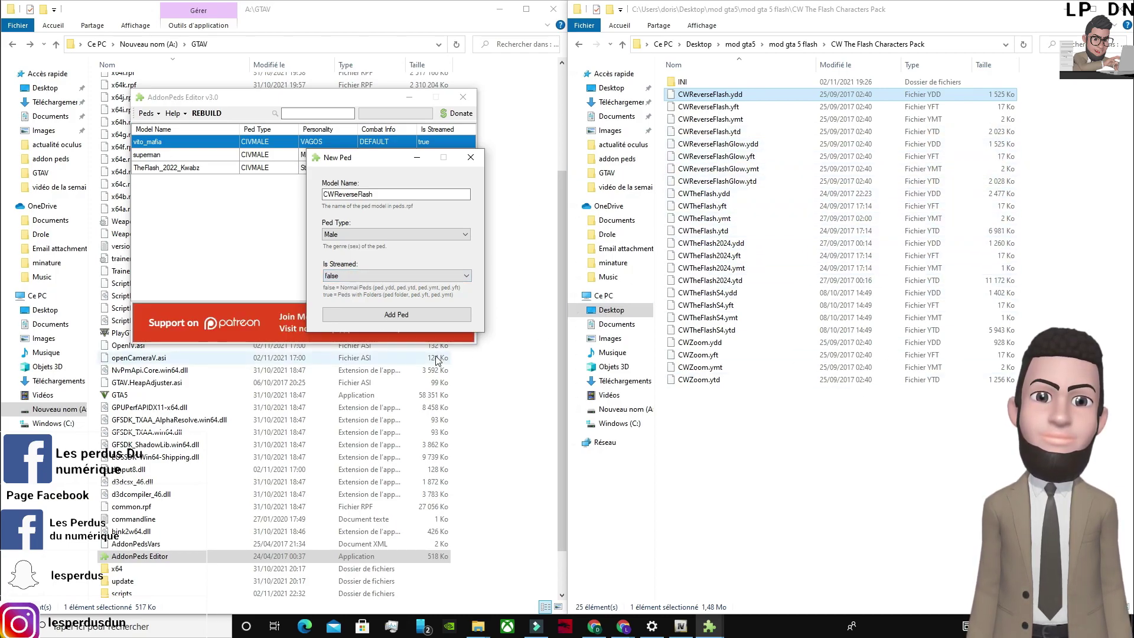
pyautogui.click(411, 320)
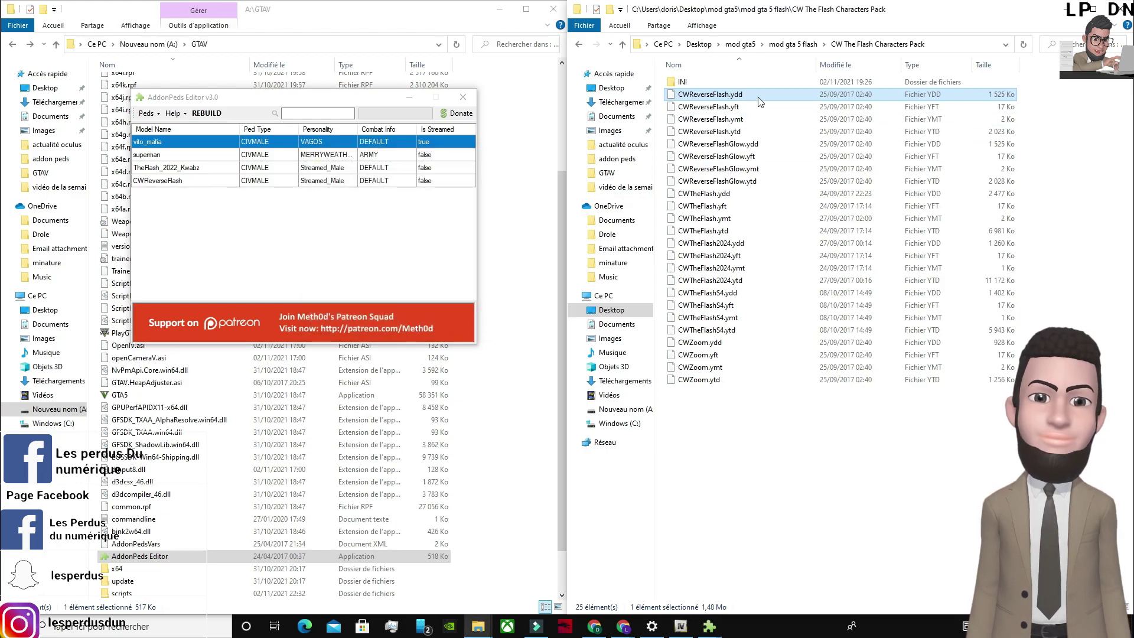
# Copy the name CWReverseFlashGlow from its .ydd file and use it as the model name of another new ped.
pyautogui.rightClick(753, 147)
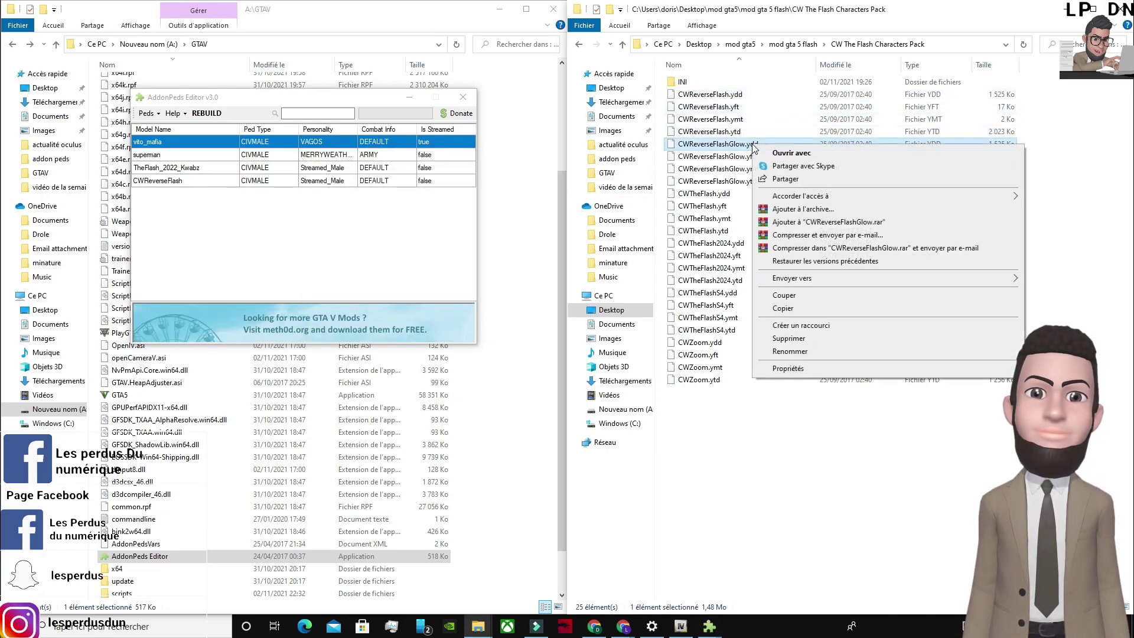
pyautogui.click(788, 352)
pyautogui.hotkey('ctrl', 'c')
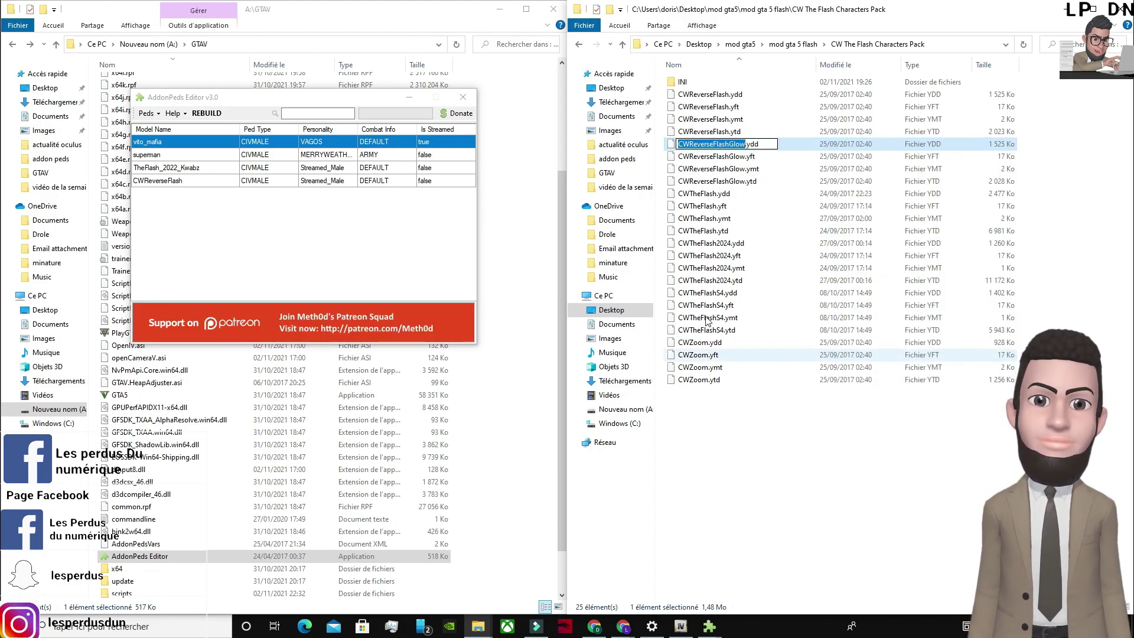
pyautogui.click(149, 118)
pyautogui.click(149, 115)
pyautogui.click(162, 126)
pyautogui.hotkey('ctrl', 'v')
# Set the CWReverseFlashGlow ped to Male and not streamed (false), and add it to the list.
pyautogui.click(524, 298)
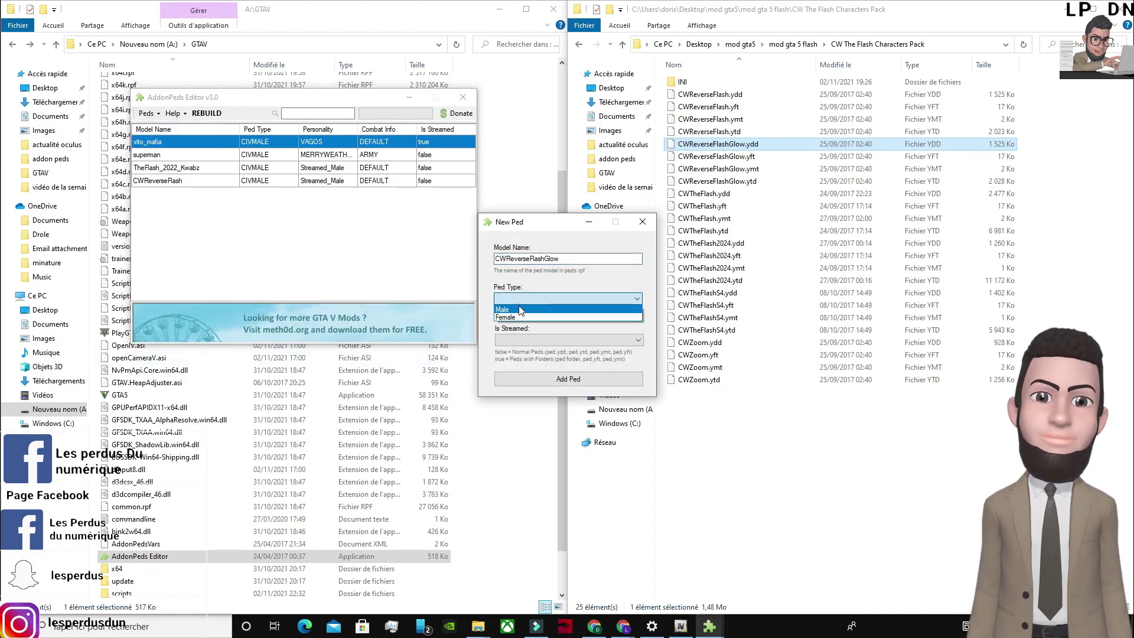
pyautogui.click(519, 309)
pyautogui.click(518, 341)
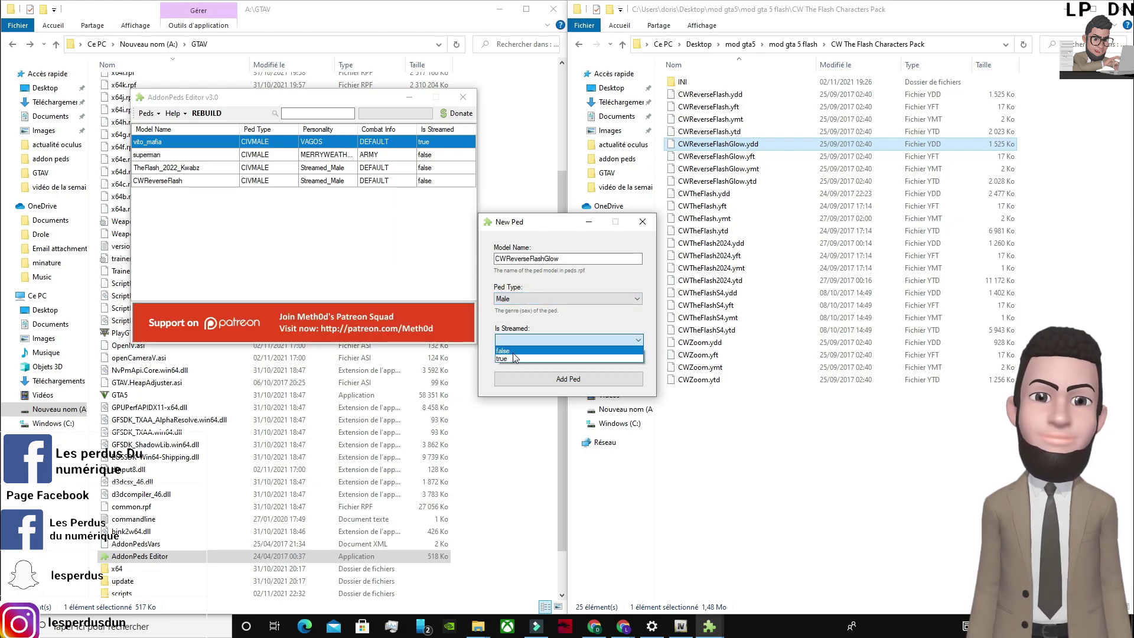
pyautogui.click(513, 352)
pyautogui.click(515, 373)
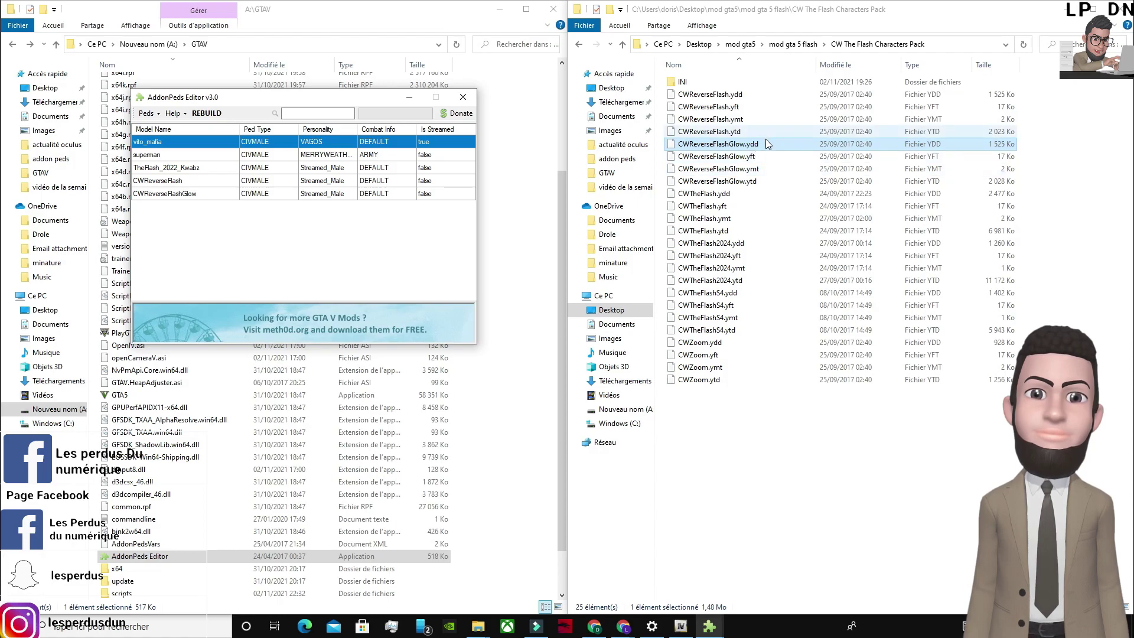
# Copy the name CWTheFlash from its .ydd file and use it as the model name of a new ped.
pyautogui.click(754, 196)
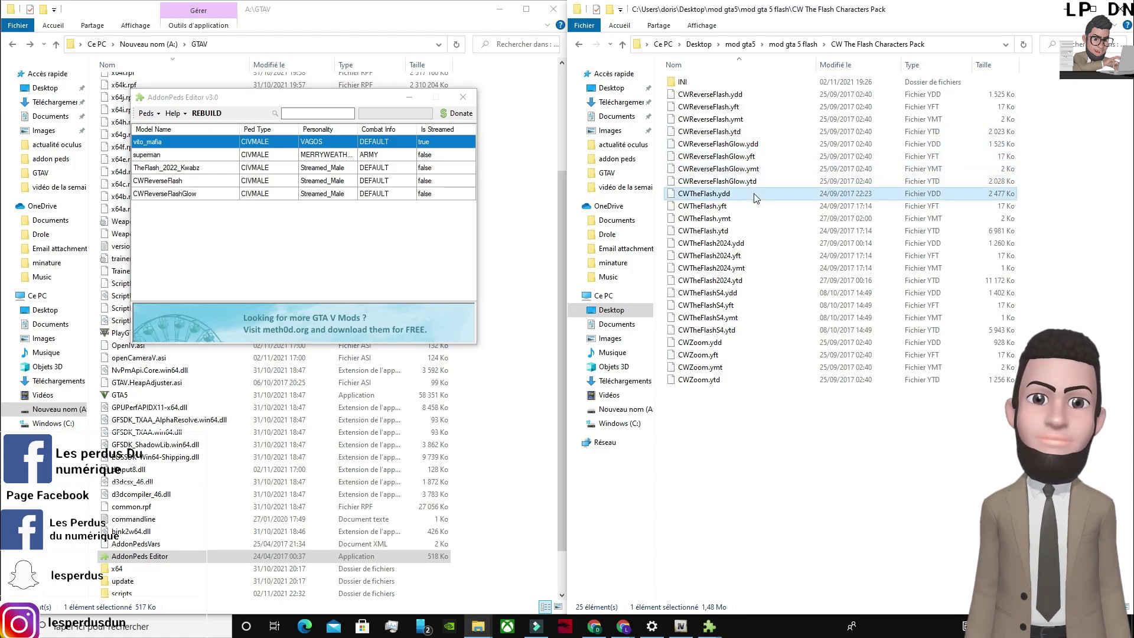
pyautogui.rightClick(753, 198)
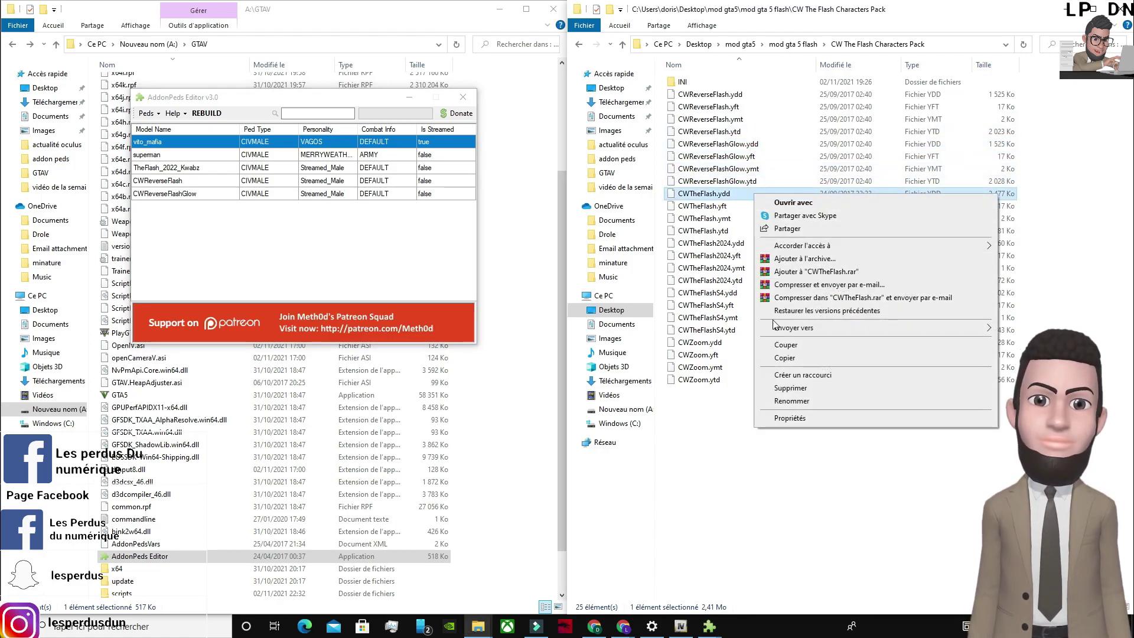
pyautogui.click(777, 404)
pyautogui.hotkey('ctrl', 'c')
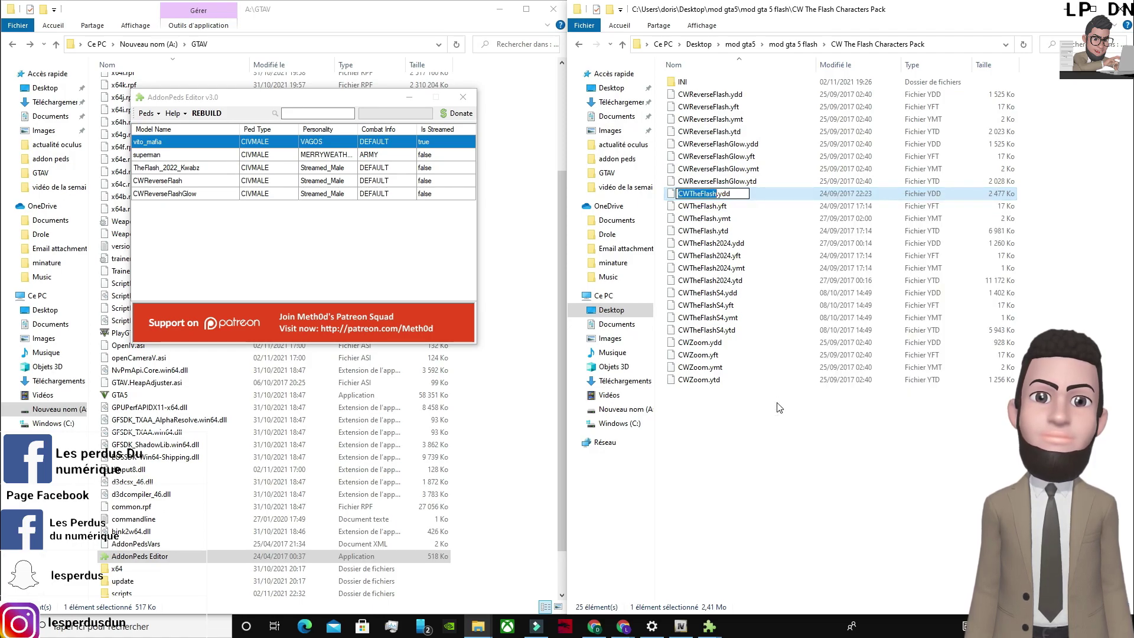
pyautogui.click(153, 129)
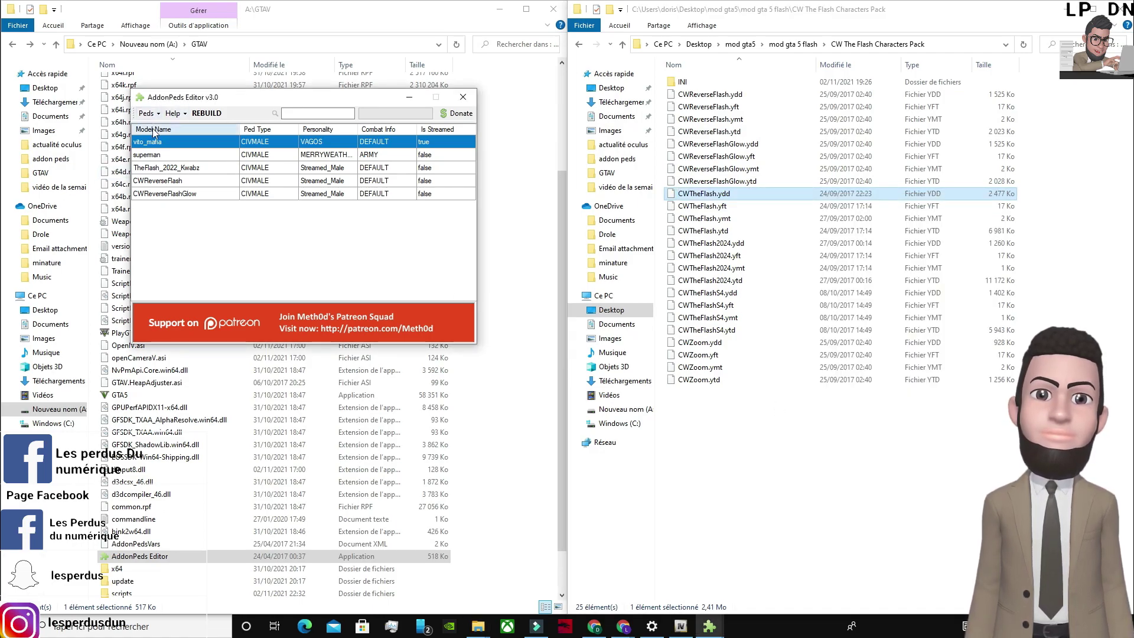
pyautogui.click(145, 113)
pyautogui.click(168, 127)
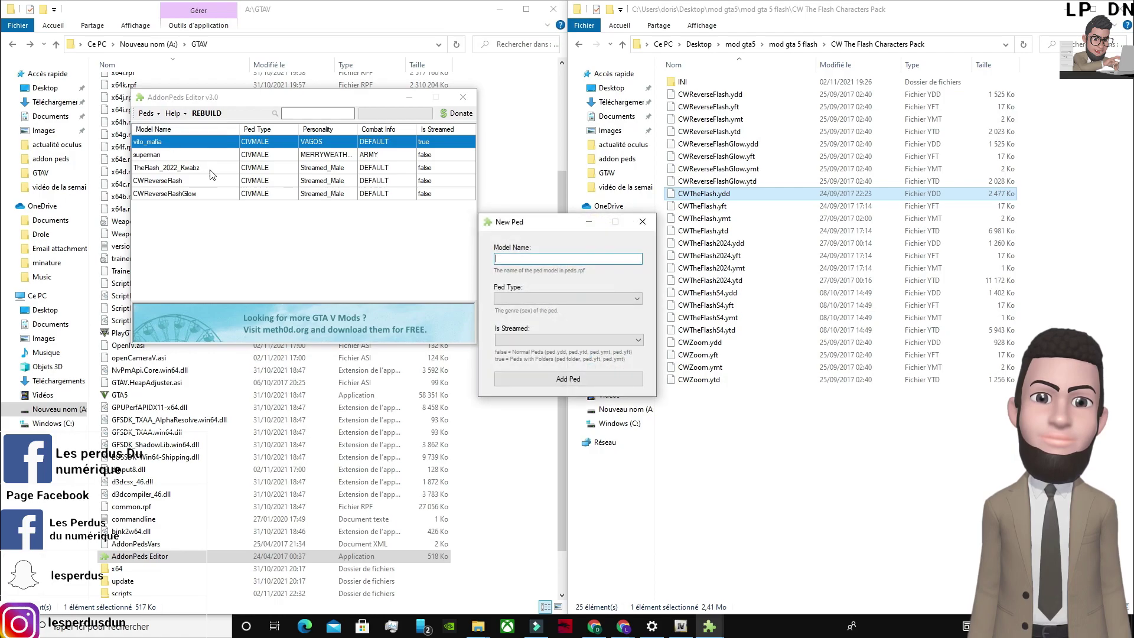
pyautogui.hotkey('ctrl', 'v')
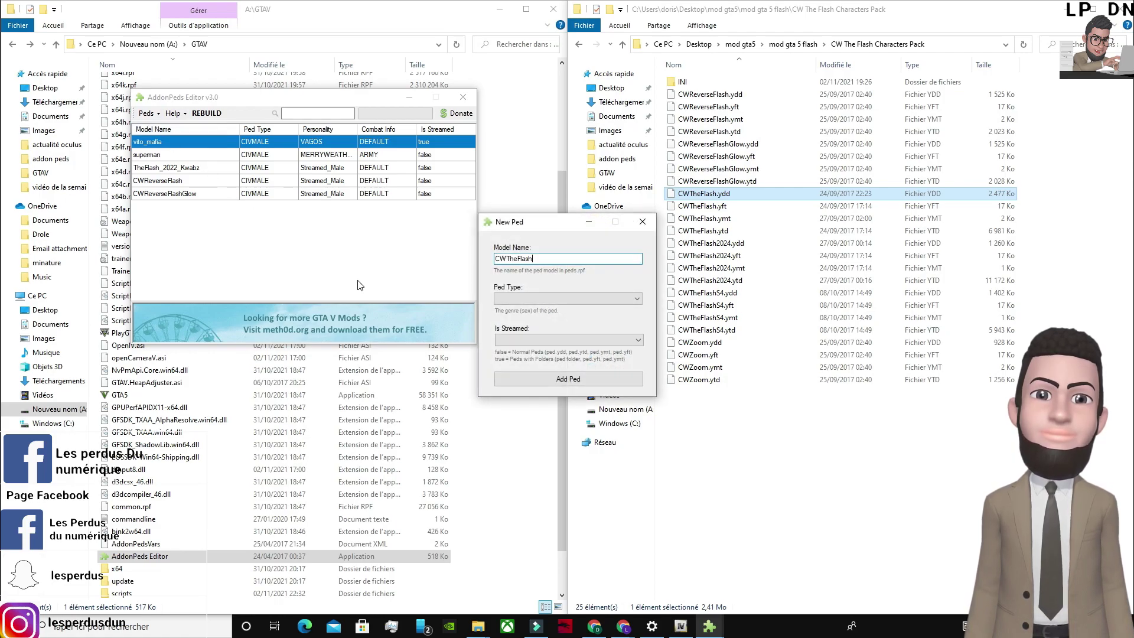
# Set the CWTheFlash ped's type to Male and its streamed option to false, and add it to the list.
pyautogui.click(519, 298)
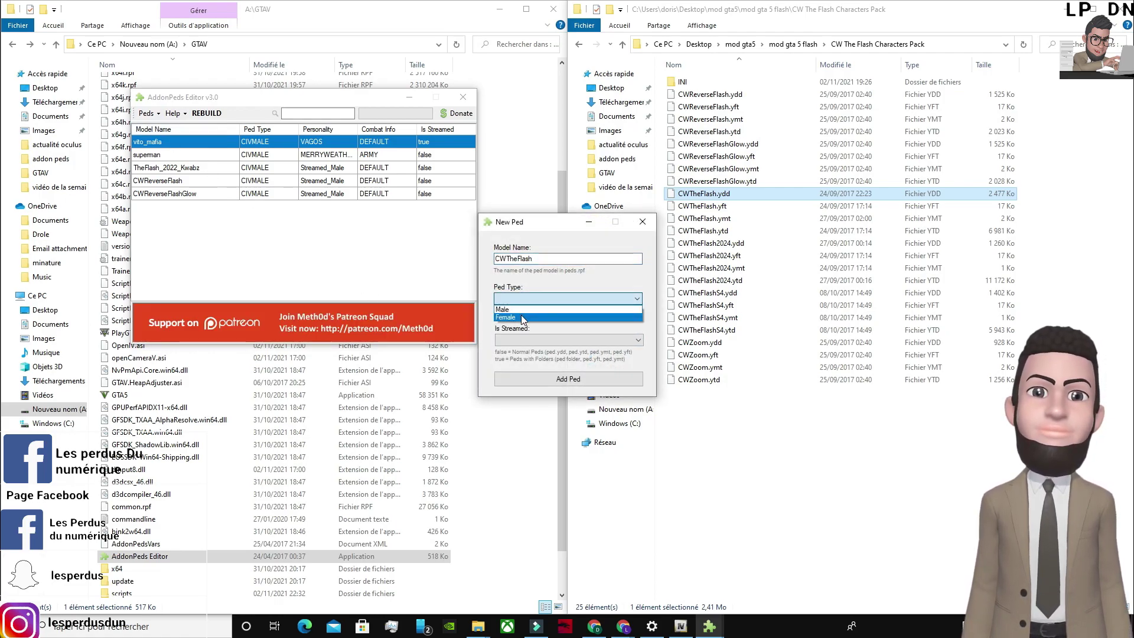
pyautogui.click(520, 309)
pyautogui.click(512, 340)
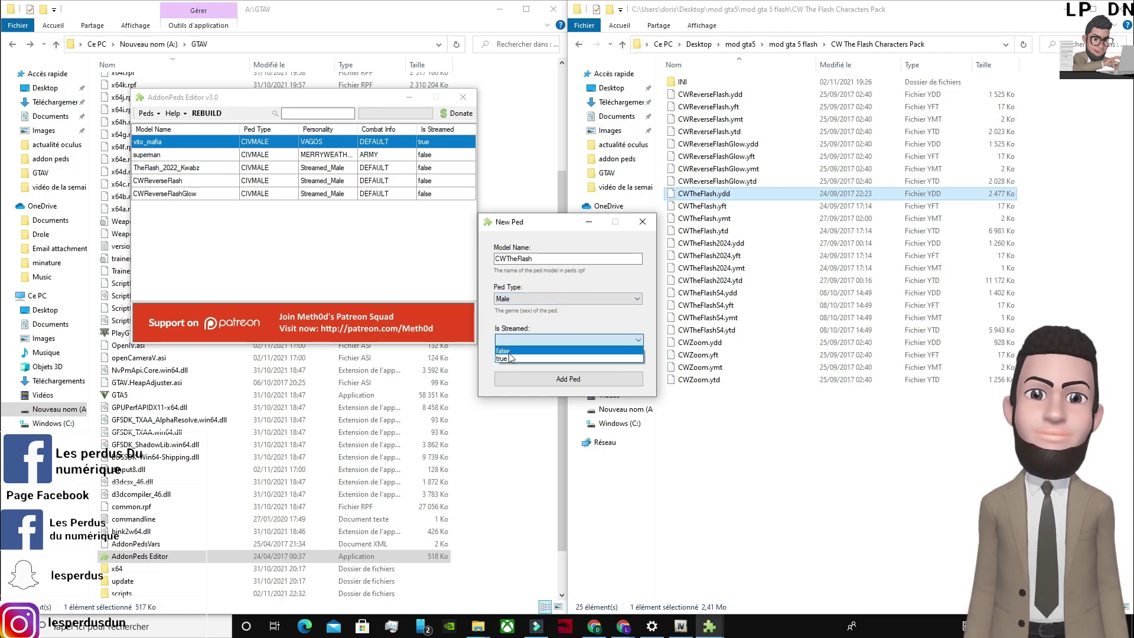
pyautogui.click(511, 350)
pyautogui.click(520, 379)
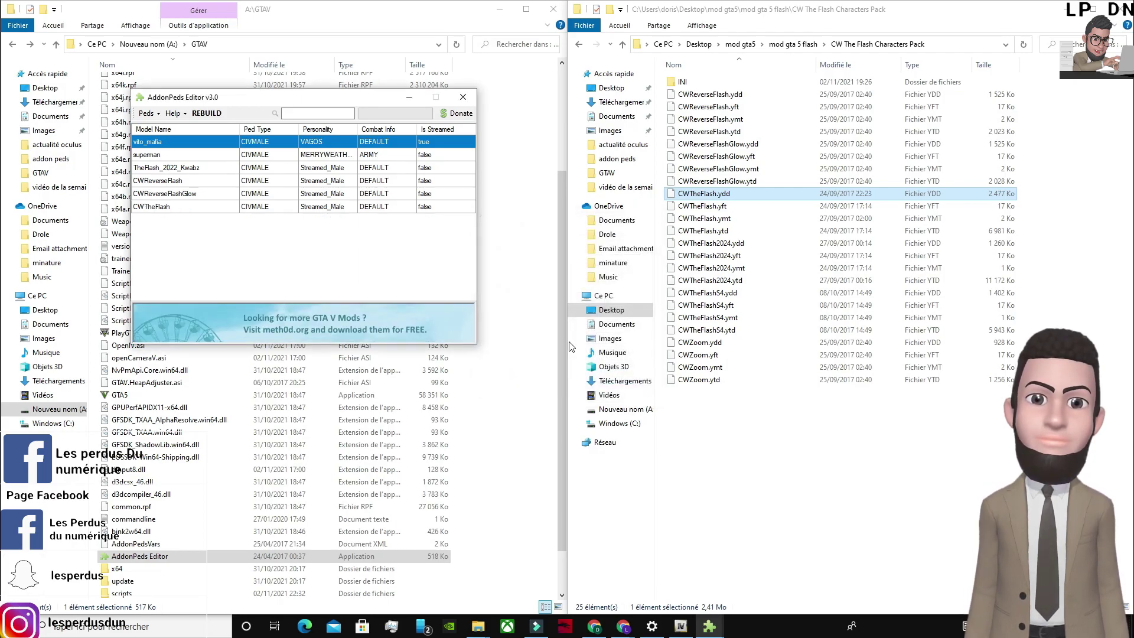
# Copy the name CWTheFlash2024 from its .ydd file and enter it as the model name of another new ped.
pyautogui.rightClick(722, 246)
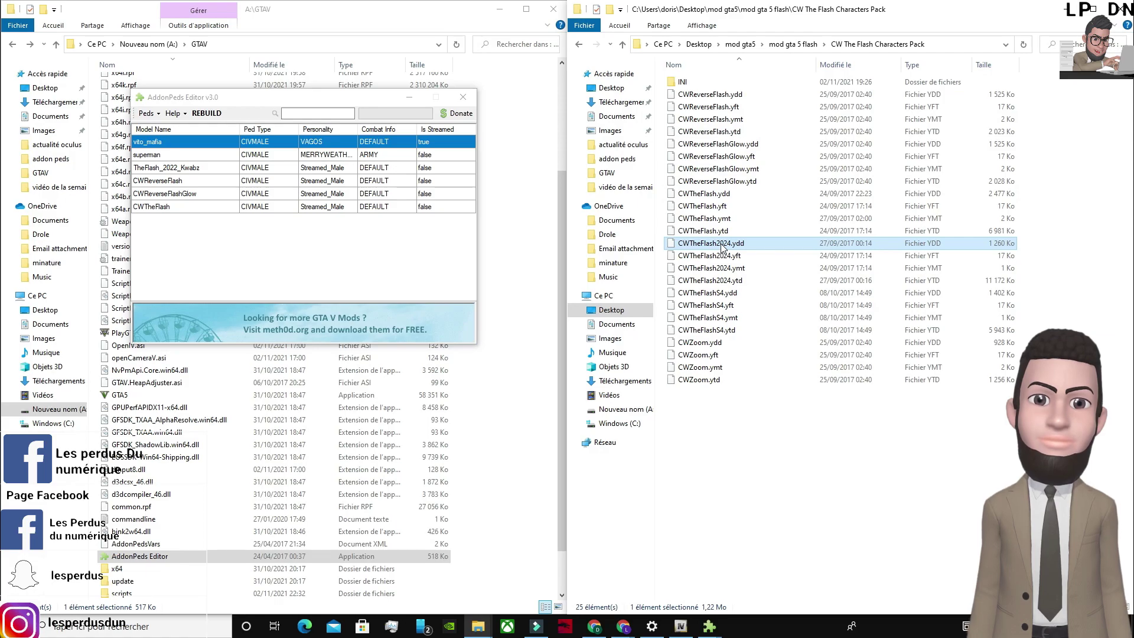
pyautogui.click(771, 456)
pyautogui.hotkey('ctrl', 'c')
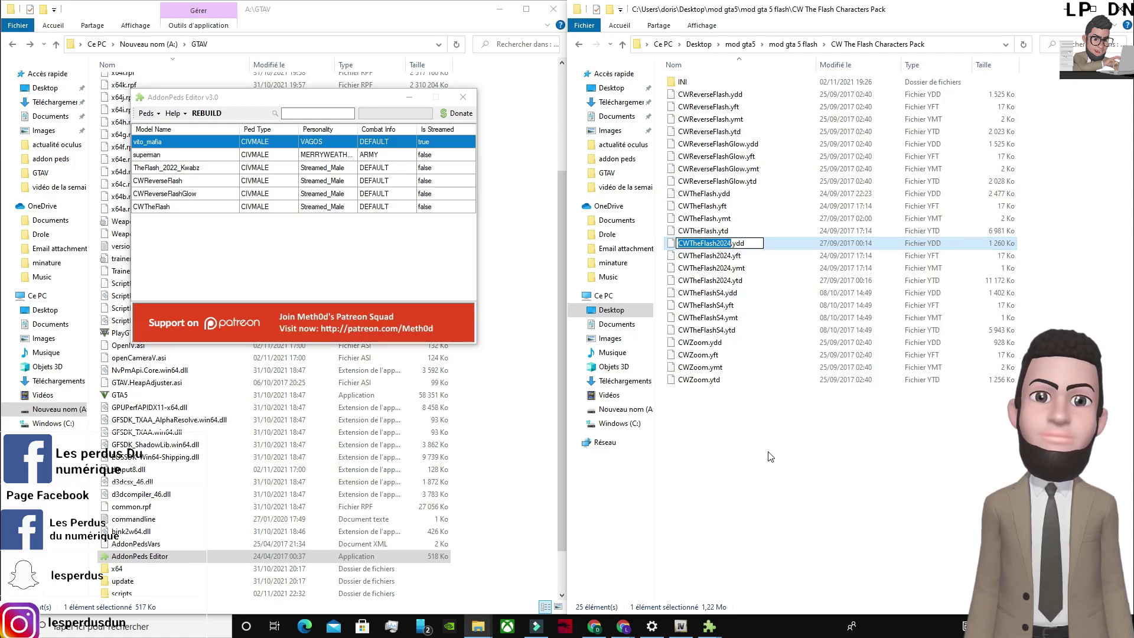
pyautogui.click(146, 112)
pyautogui.click(146, 113)
pyautogui.click(151, 126)
pyautogui.hotkey('ctrl', 'v')
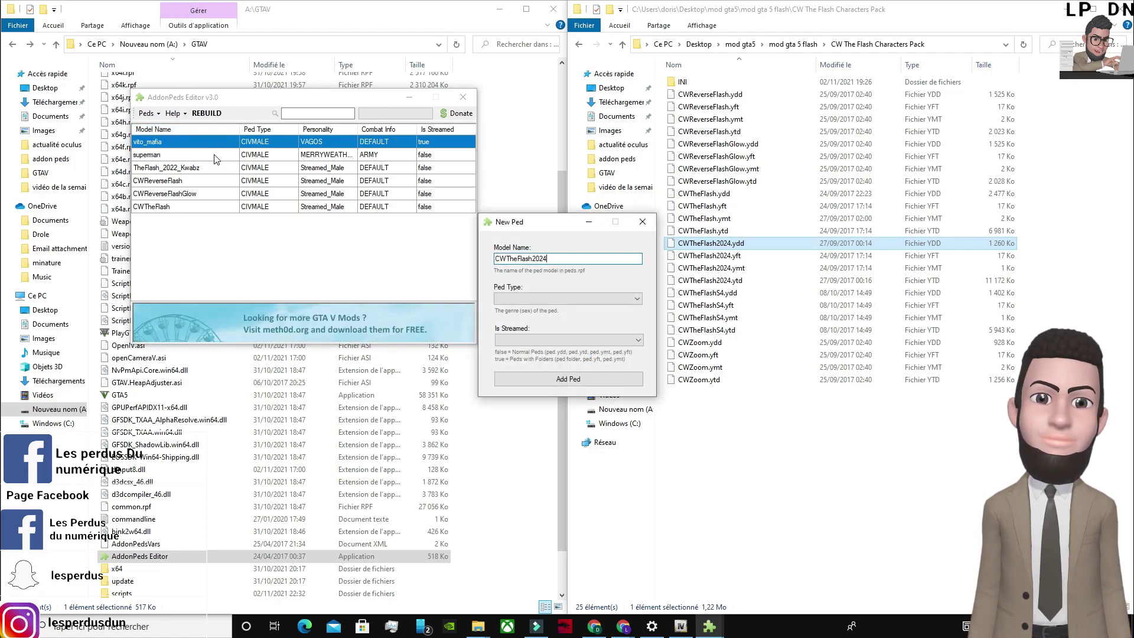
# Set the CWTheFlash2024 ped to Male and not streamed (false), and add it to the list.
pyautogui.click(506, 301)
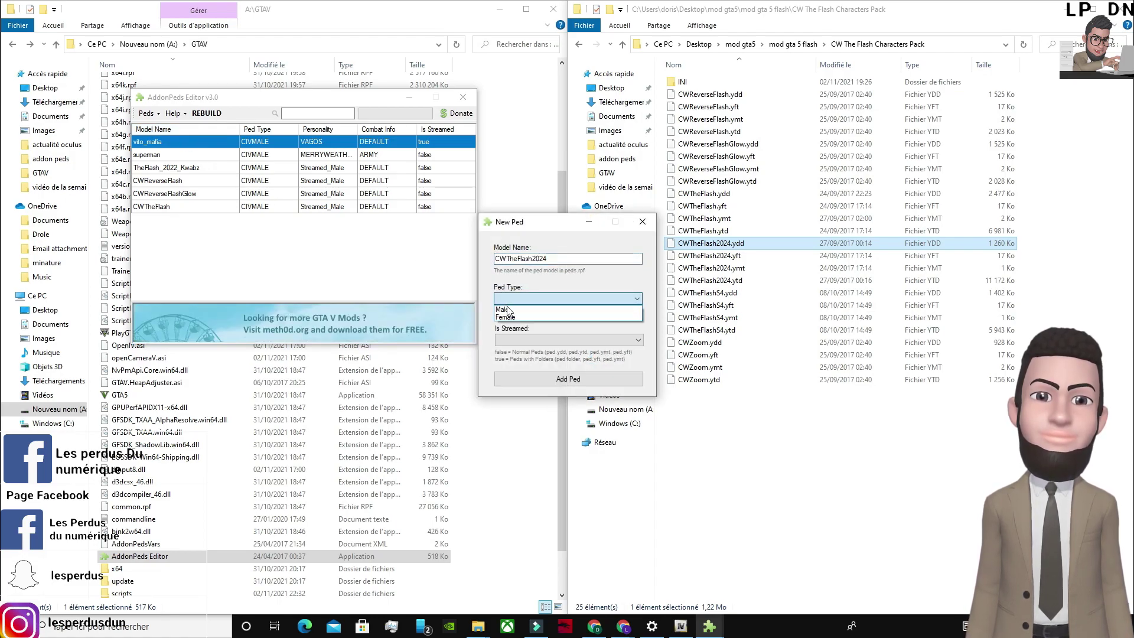
pyautogui.click(508, 307)
pyautogui.click(510, 341)
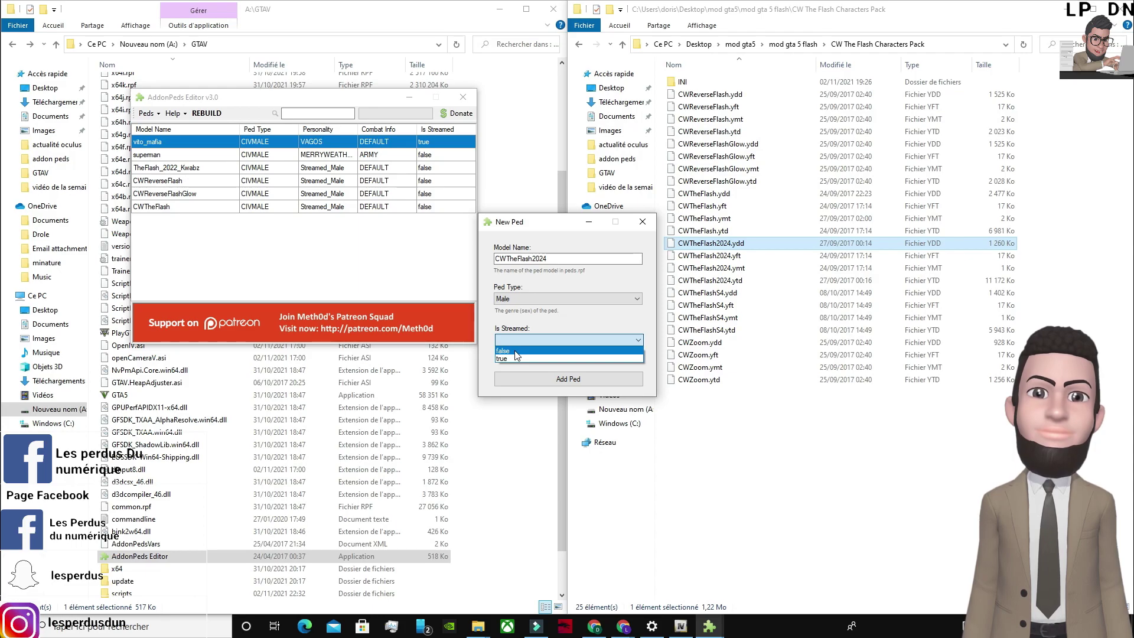
pyautogui.click(515, 351)
pyautogui.click(518, 372)
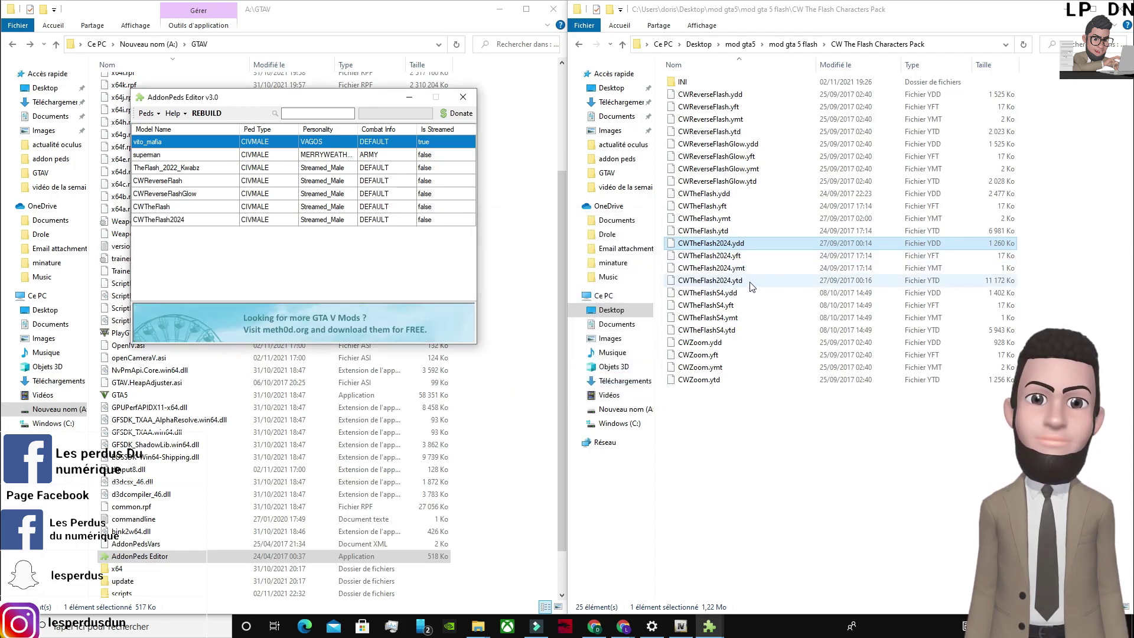
# Start a new ped with the model name CWTheFlashS4, copied from the CWTheFlashS4.ydd file name.
pyautogui.click(747, 297)
pyautogui.rightClick(747, 297)
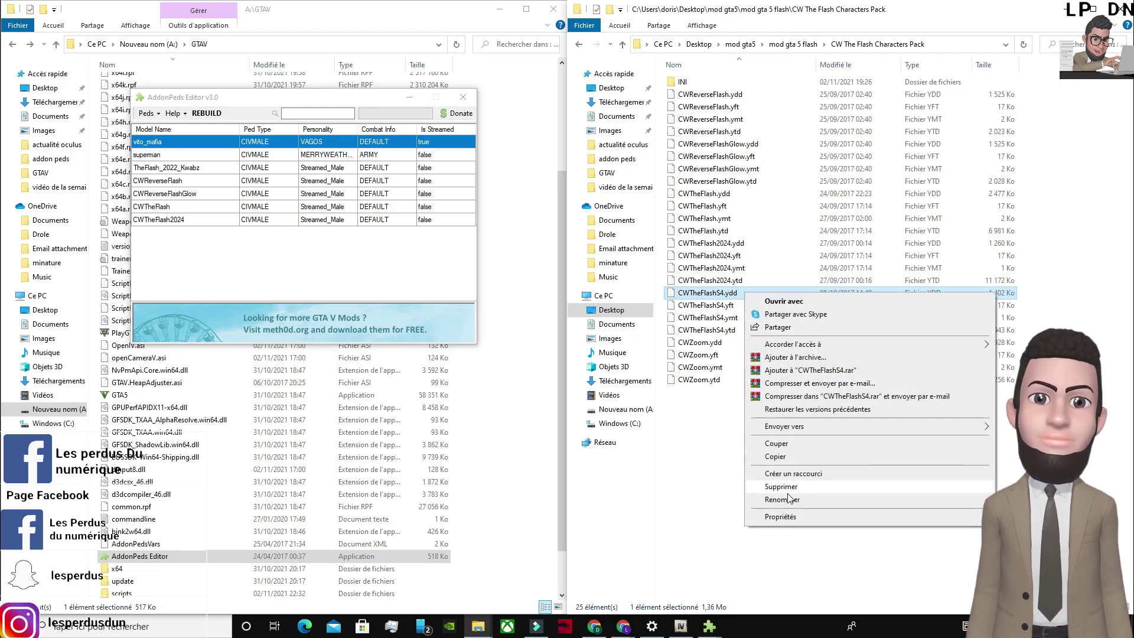
pyautogui.click(781, 500)
pyautogui.hotkey('ctrl', 'c')
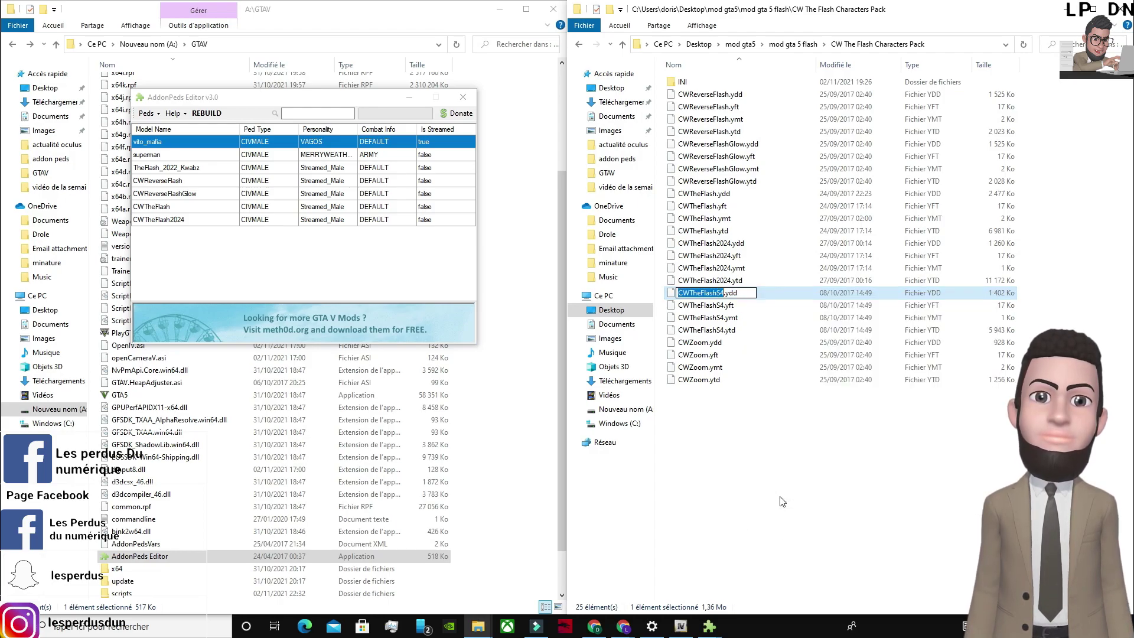
pyautogui.click(152, 126)
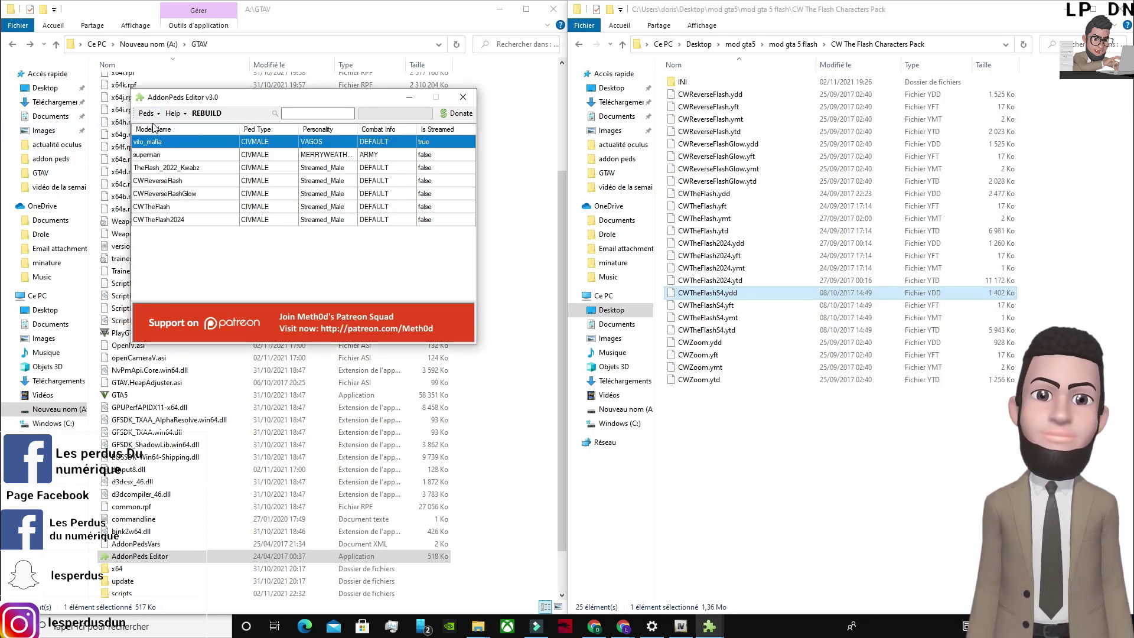
pyautogui.click(148, 113)
pyautogui.click(157, 128)
pyautogui.hotkey('ctrl', 'v')
# Set the CWTheFlashS4 ped's type to Male and its streamed option to false, and add it to the list.
pyautogui.click(512, 298)
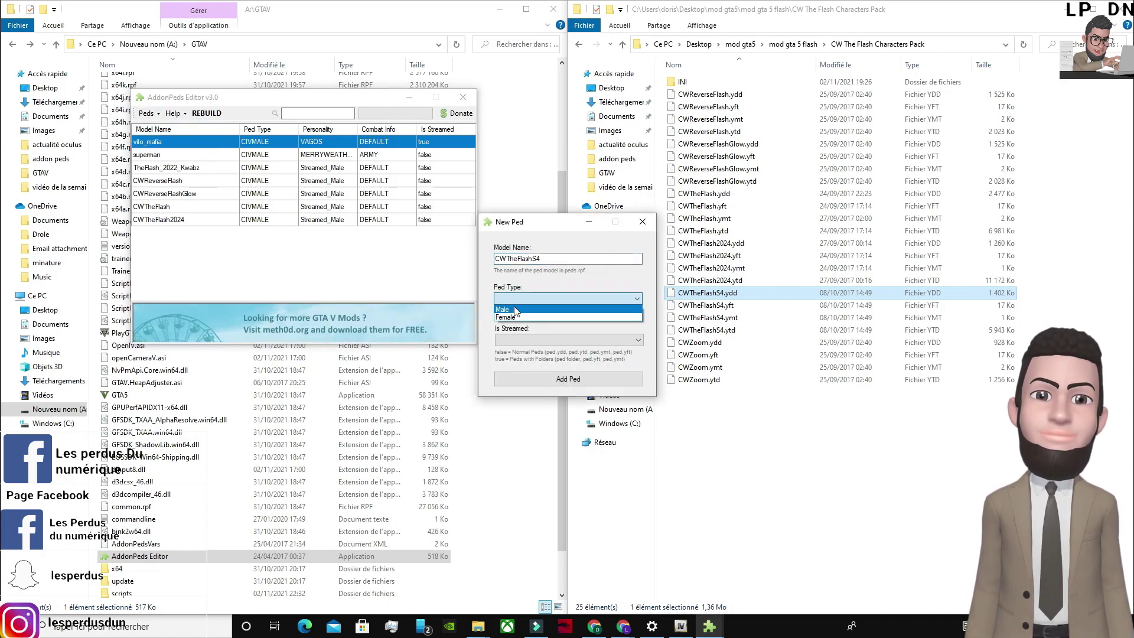
pyautogui.click(515, 311)
pyautogui.click(517, 342)
pyautogui.click(516, 358)
pyautogui.click(522, 378)
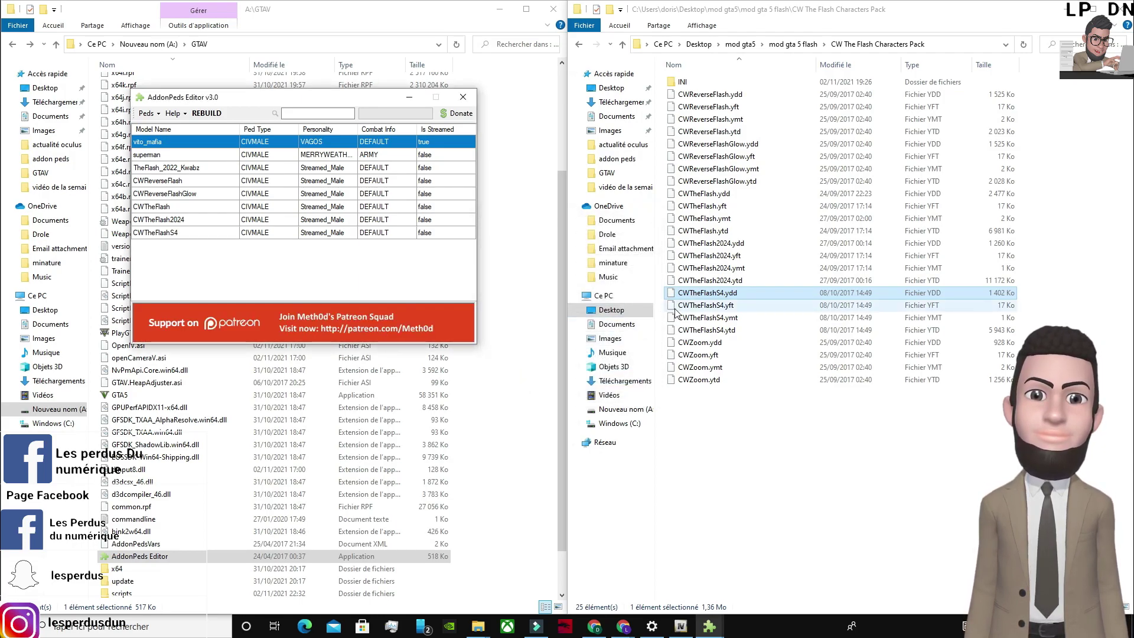
# Copy the name CWZoom from its .ydd file and use it as the model name of a new ped.
pyautogui.click(713, 344)
pyautogui.rightClick(713, 343)
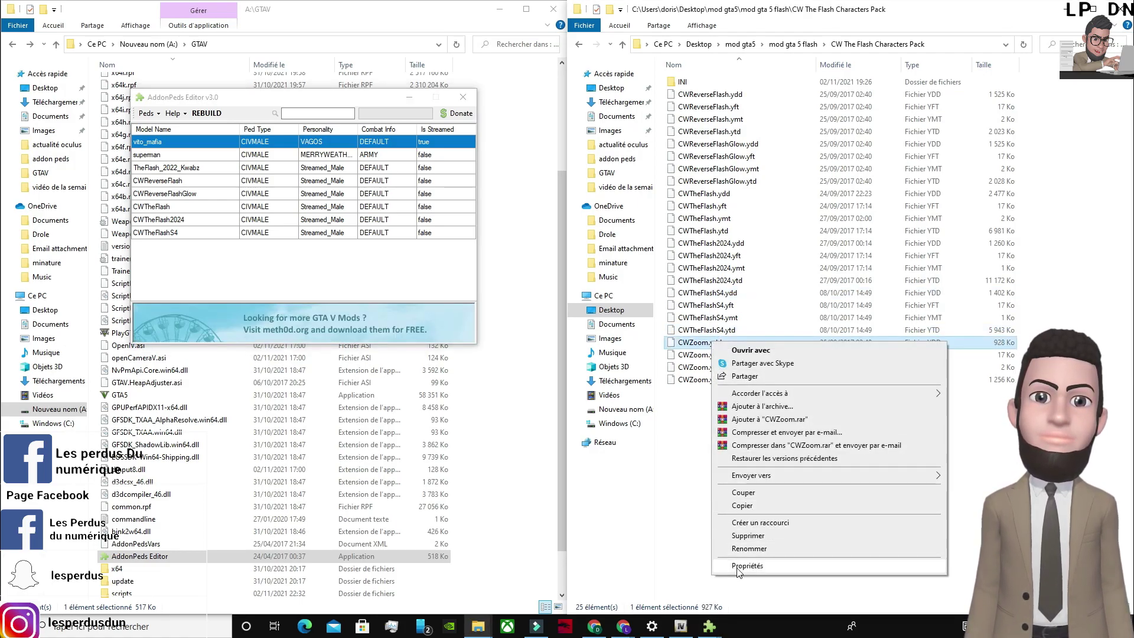
pyautogui.click(745, 548)
pyautogui.hotkey('ctrl', 'c')
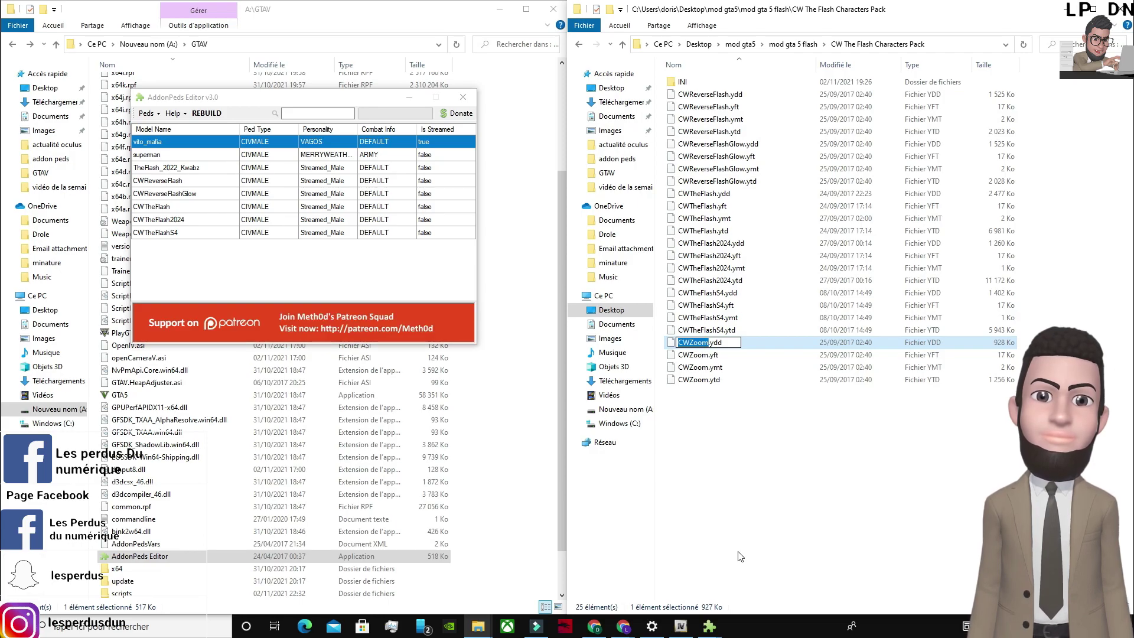
pyautogui.click(144, 118)
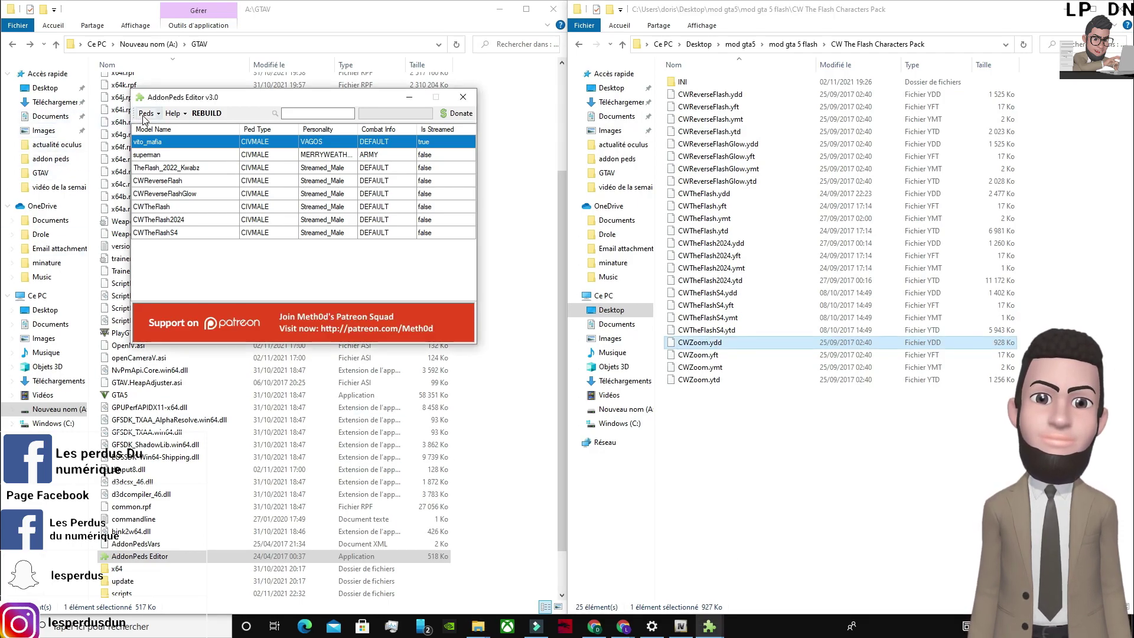
pyautogui.click(152, 117)
pyautogui.click(165, 126)
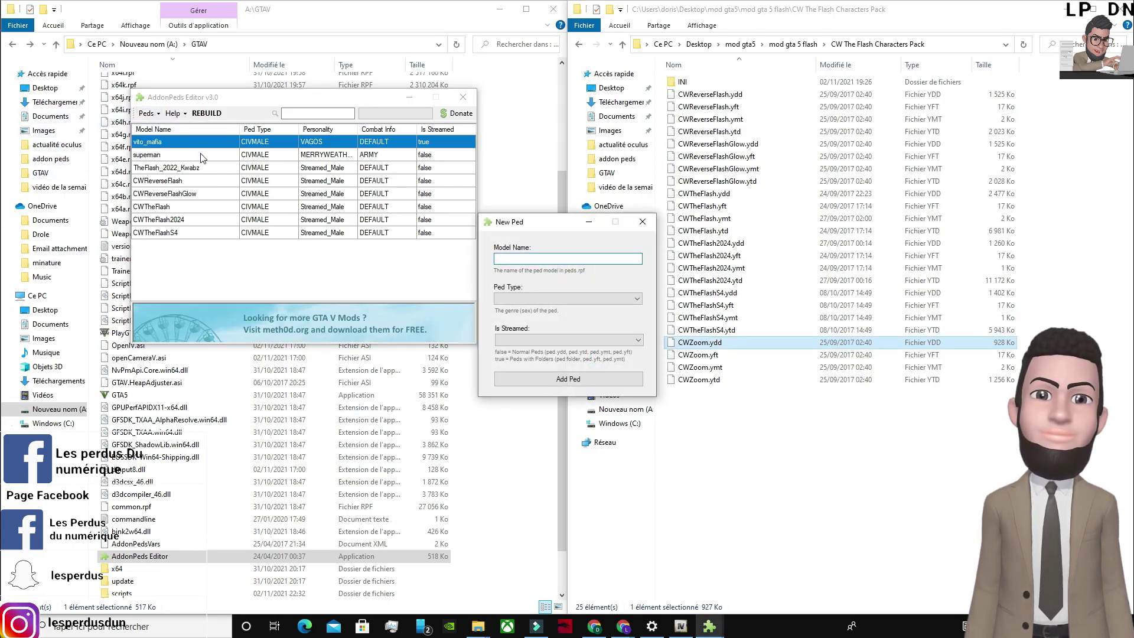
pyautogui.hotkey('ctrl', 'v')
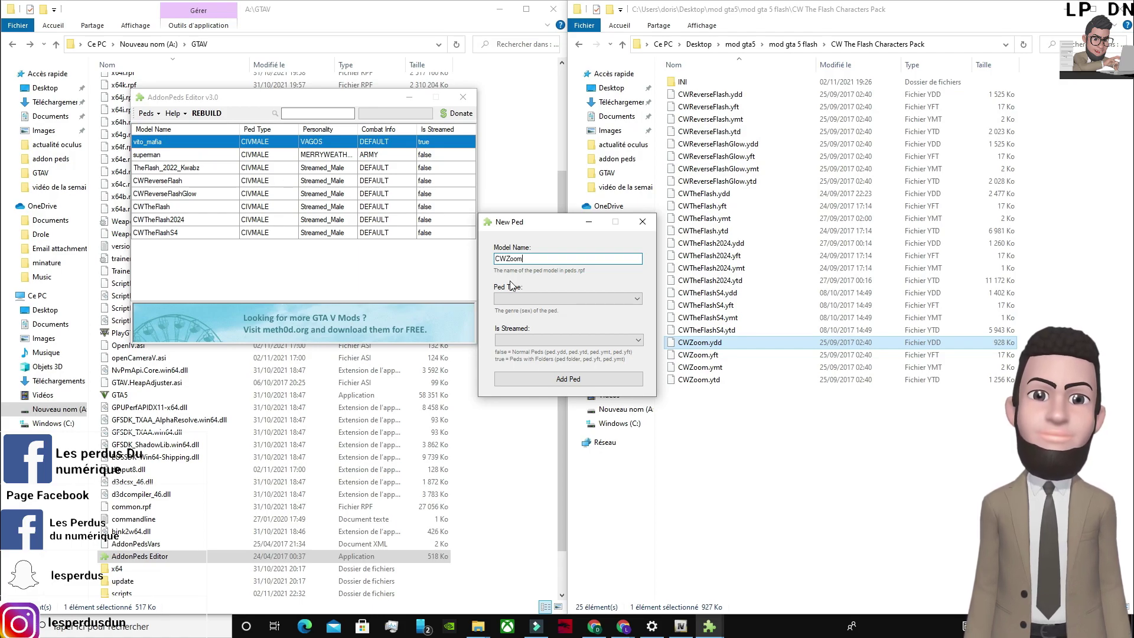
# Set the CWZoom ped to Male and not streamed (false), and add it to the list.
pyautogui.click(521, 299)
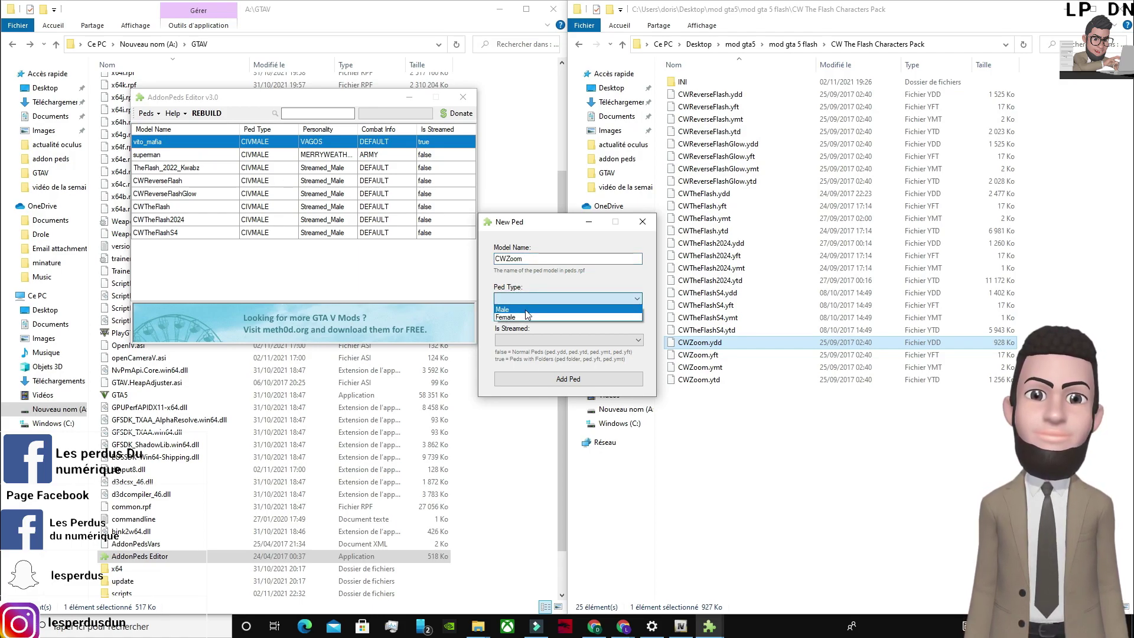
pyautogui.click(525, 310)
pyautogui.click(527, 339)
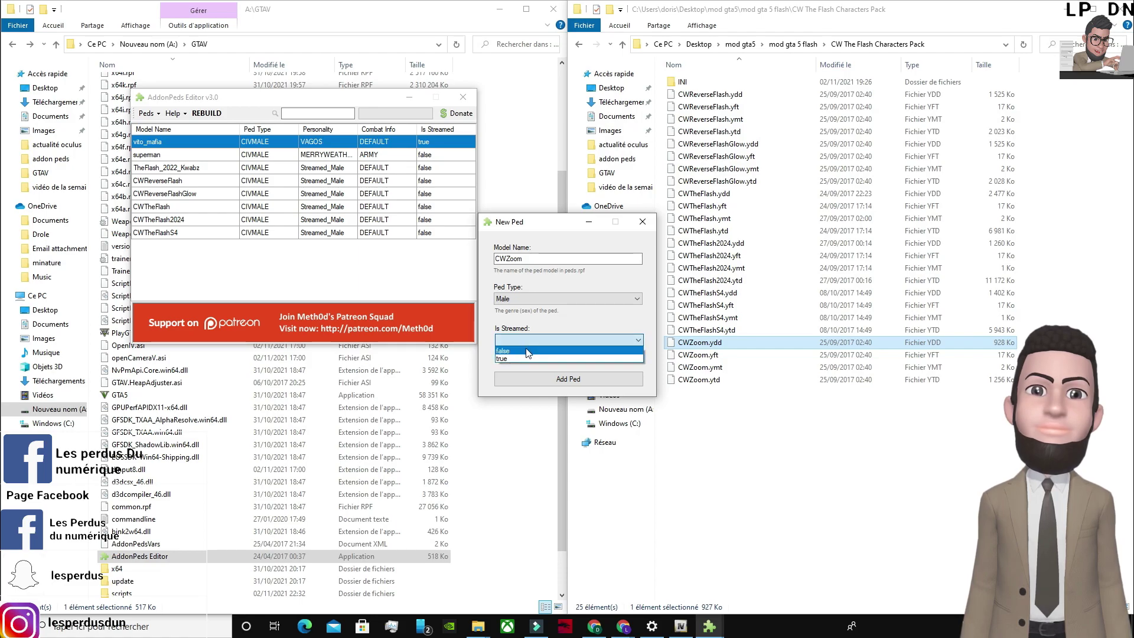
pyautogui.click(529, 349)
pyautogui.click(533, 379)
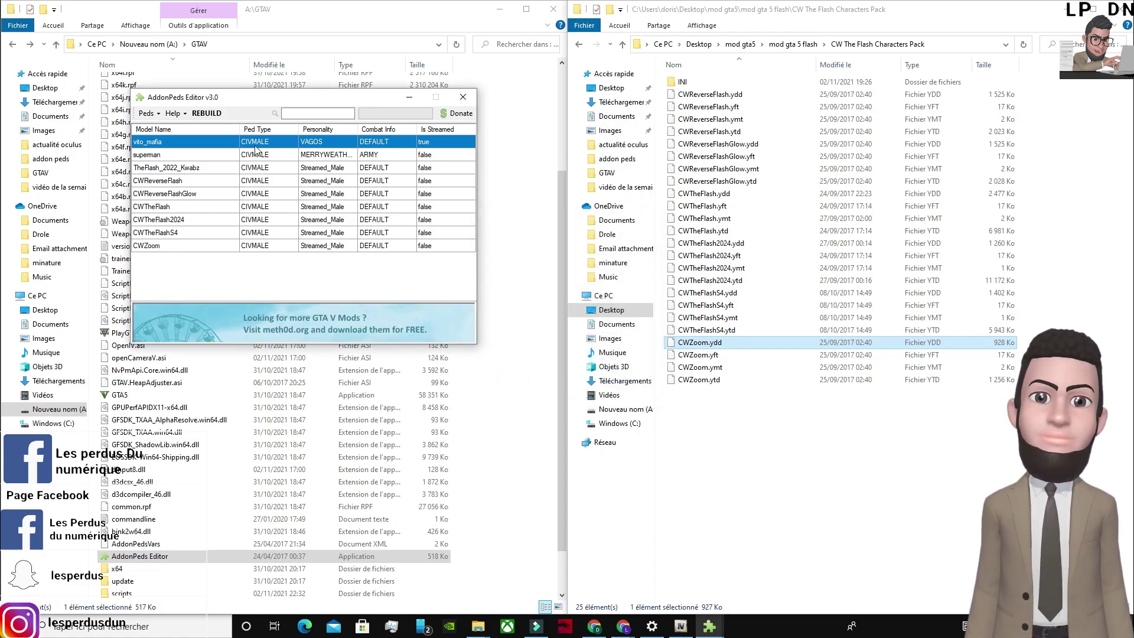
# Rebuild the add-on peds to save the new characters, and close AddonPeds Editor.
pyautogui.click(208, 117)
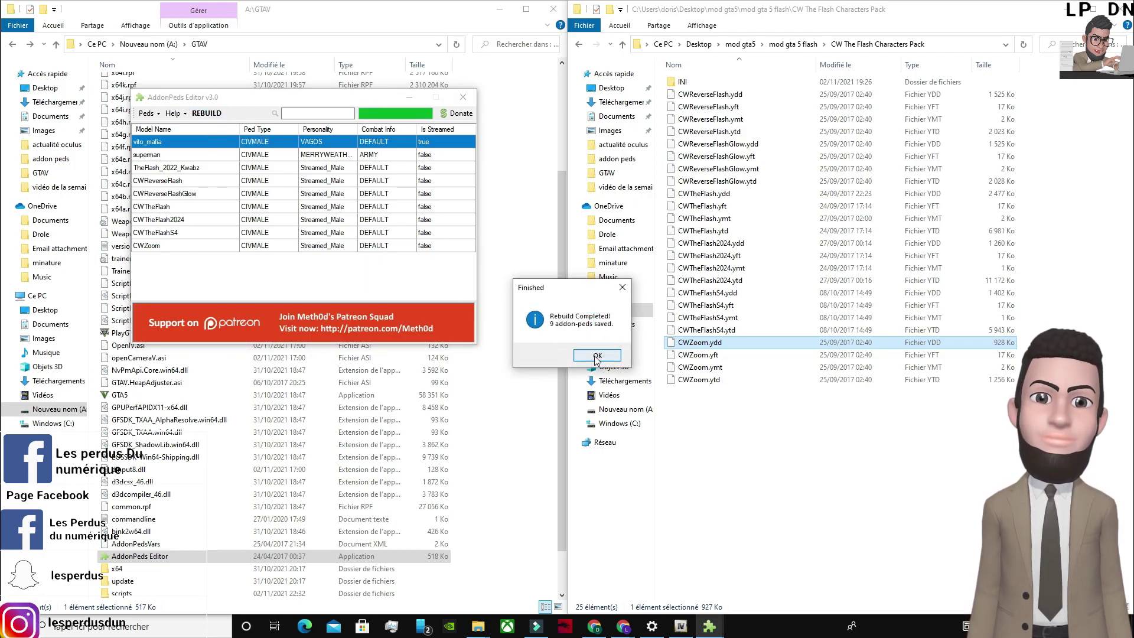
pyautogui.click(597, 355)
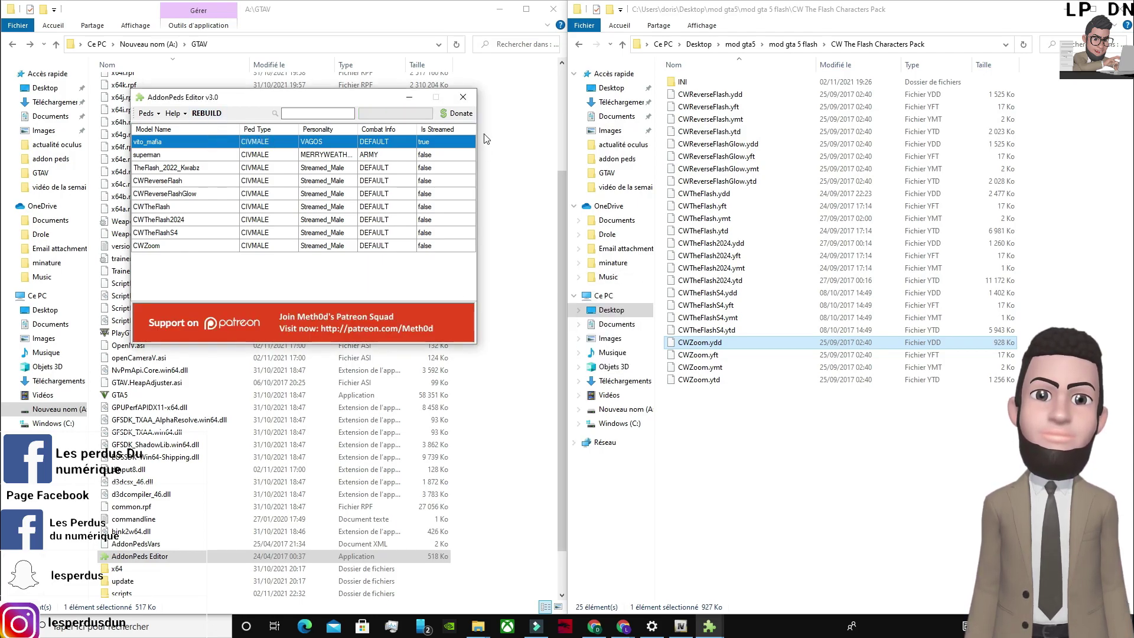
pyautogui.click(462, 97)
# Copy The Flash Files folder, NIBMods.net.dll and TFlash.net.dll from the Scripts folder inside 3038-TheFlashV_1.2.
pyautogui.hotkey('alt', 'Left')
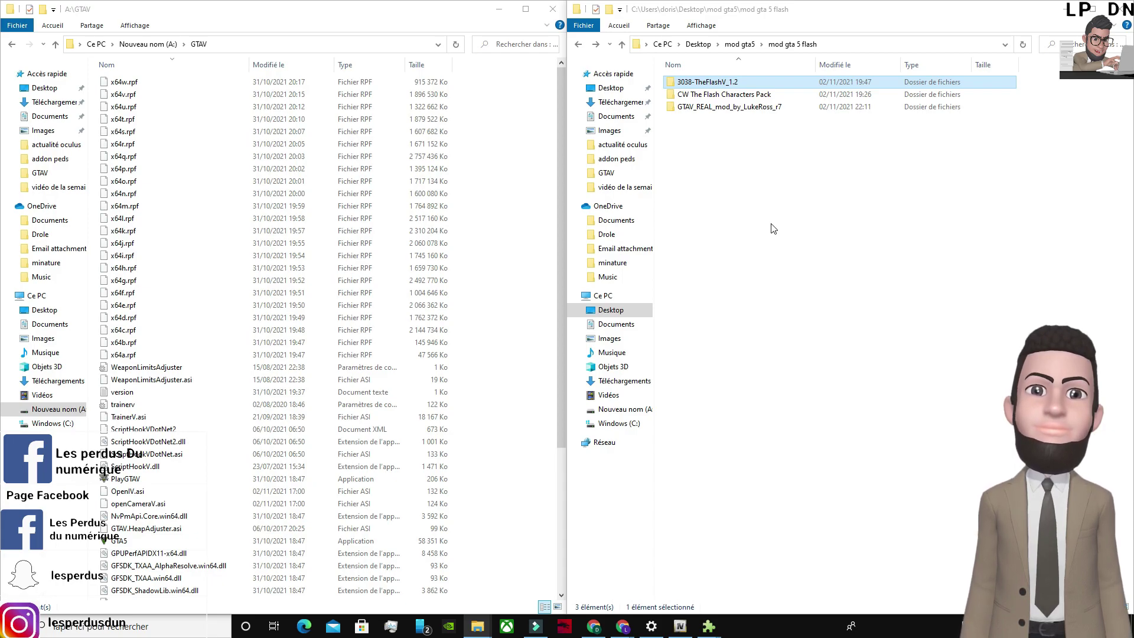
pyautogui.doubleClick(702, 87)
pyautogui.doubleClick(702, 88)
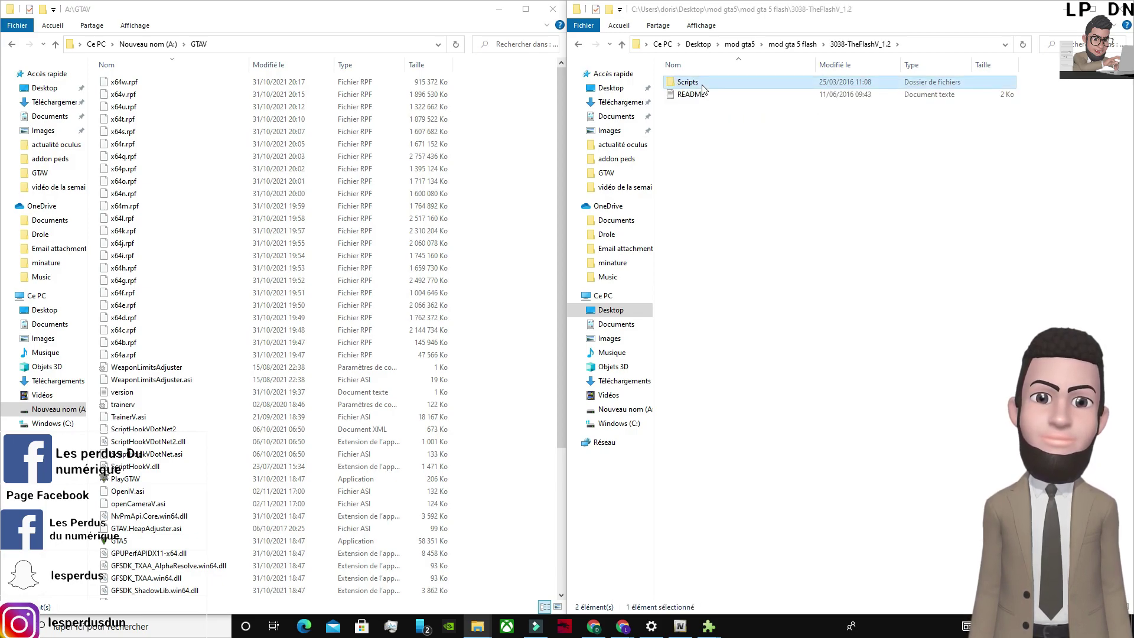
pyautogui.moveTo(696, 140); pyautogui.dragTo(698, 86)
pyautogui.rightClick(696, 85)
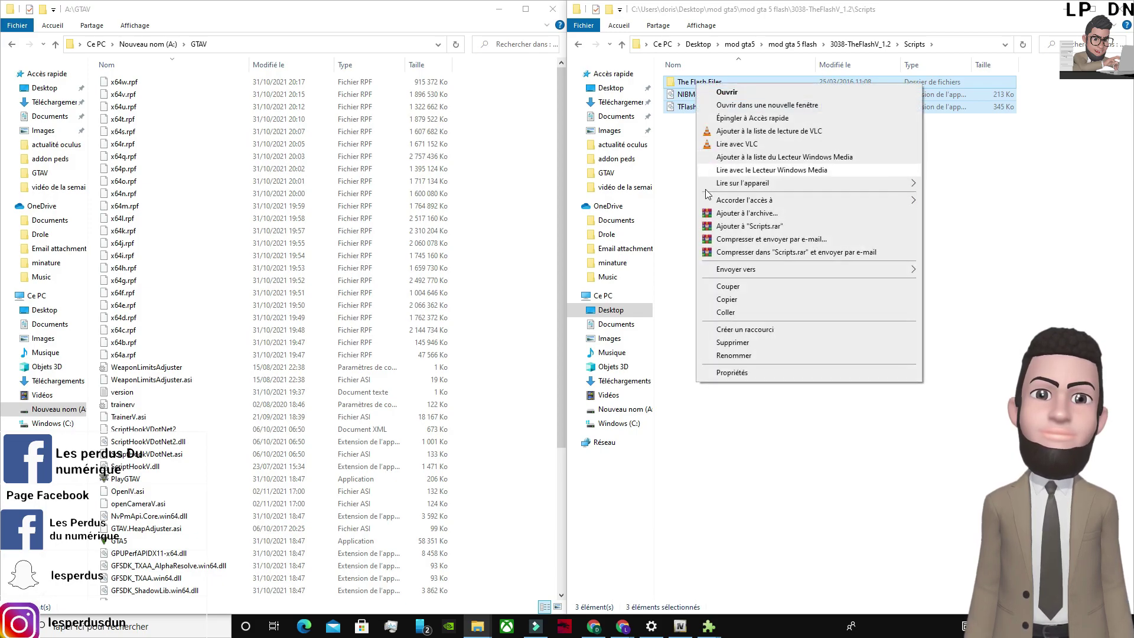
pyautogui.click(725, 299)
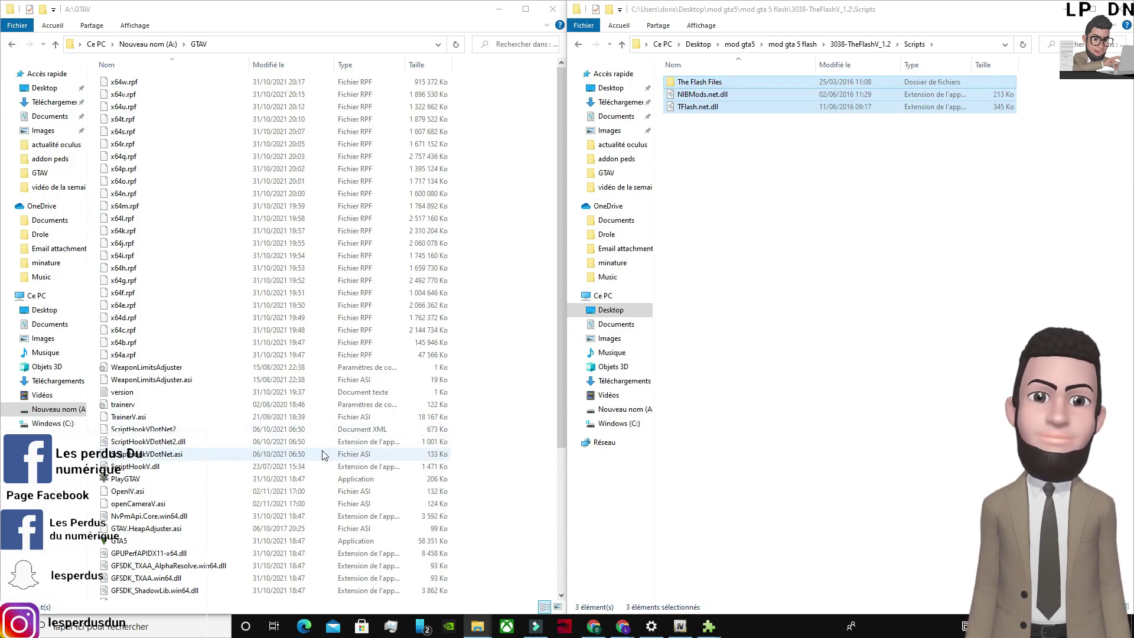
# Paste the copied Flash folder, NIBMods.net.dll and TFlash.net.dll into the scripts folder inside the GTAV game directory.
pyautogui.moveTo(561, 406); pyautogui.dragTo(565, 566)
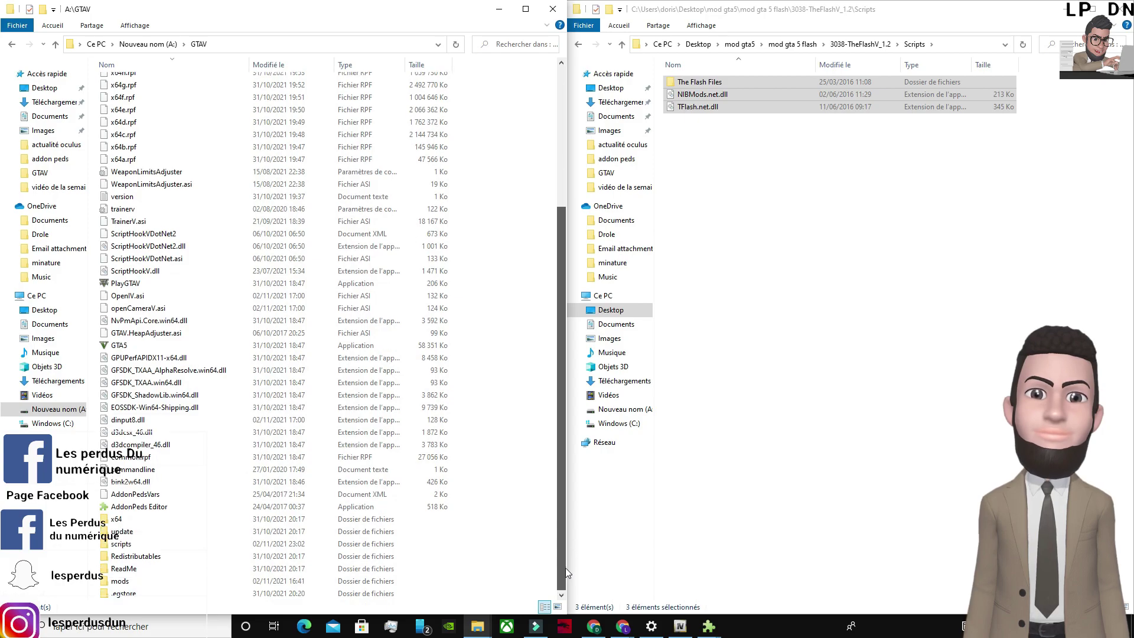
pyautogui.doubleClick(251, 544)
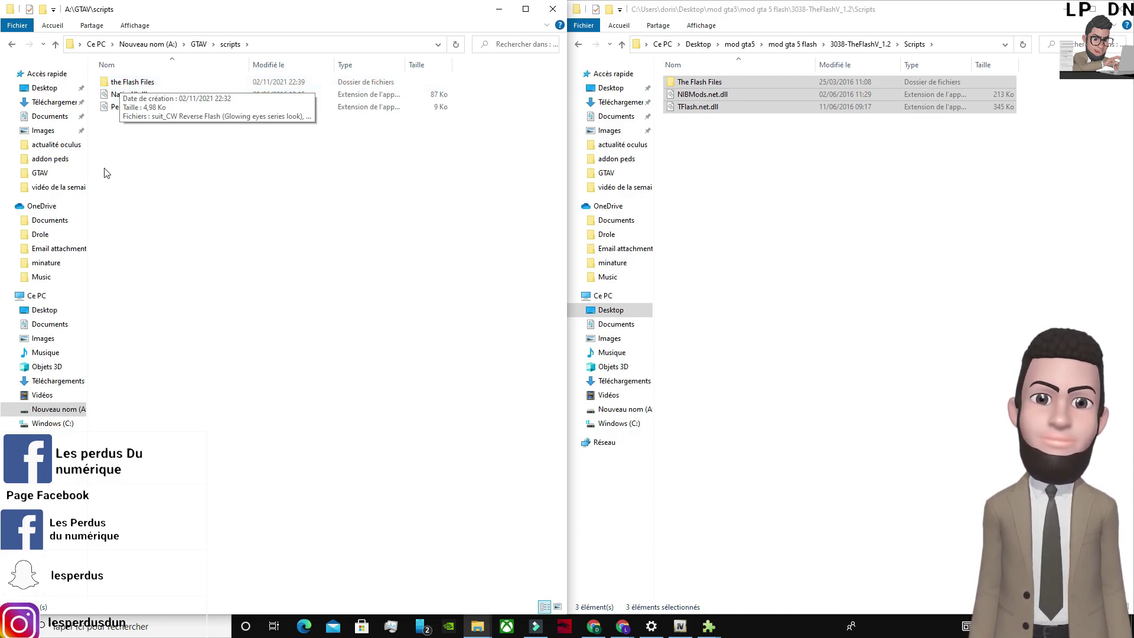
pyautogui.rightClick(120, 183)
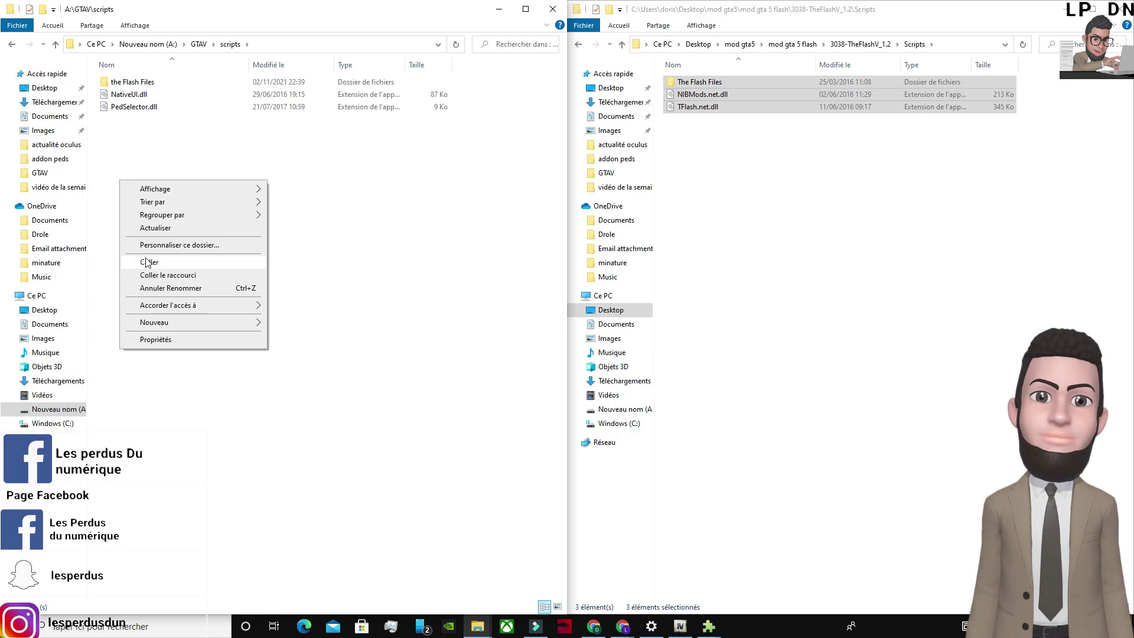
pyautogui.click(147, 262)
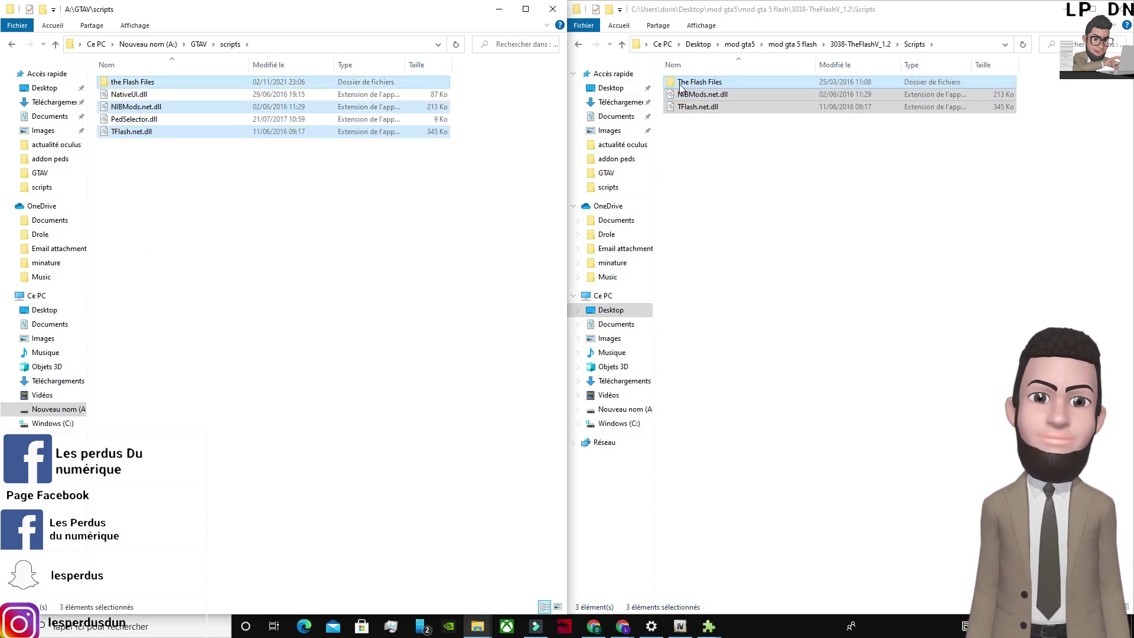
# Check the contents of the Flash Files folder inside scripts and return to the GTAV folder.
pyautogui.doubleClick(431, 84)
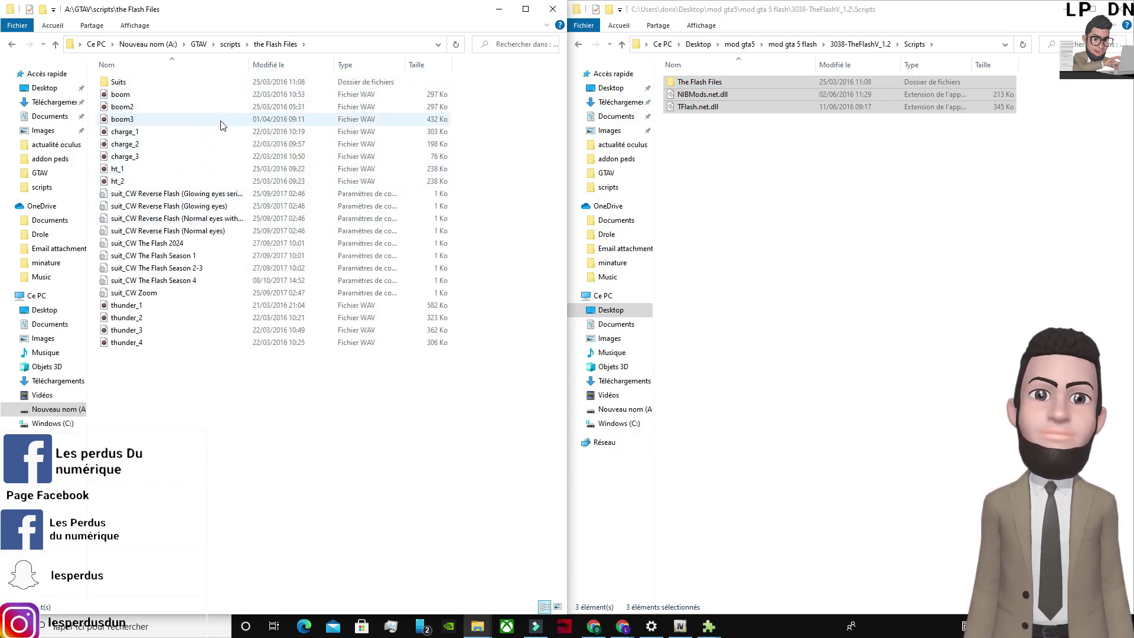
pyautogui.click(12, 45)
pyautogui.click(11, 45)
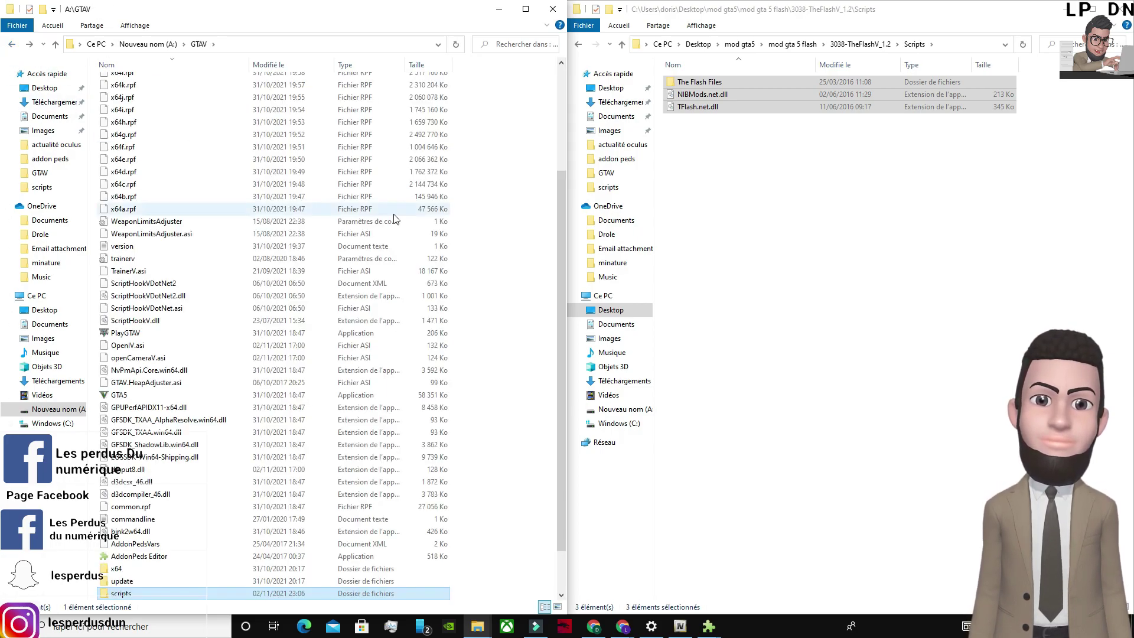
# Go back to the mod gta 5 flash folder and open GTAV_REAL_mod_by_LukeRoss_r7.
pyautogui.click(578, 46)
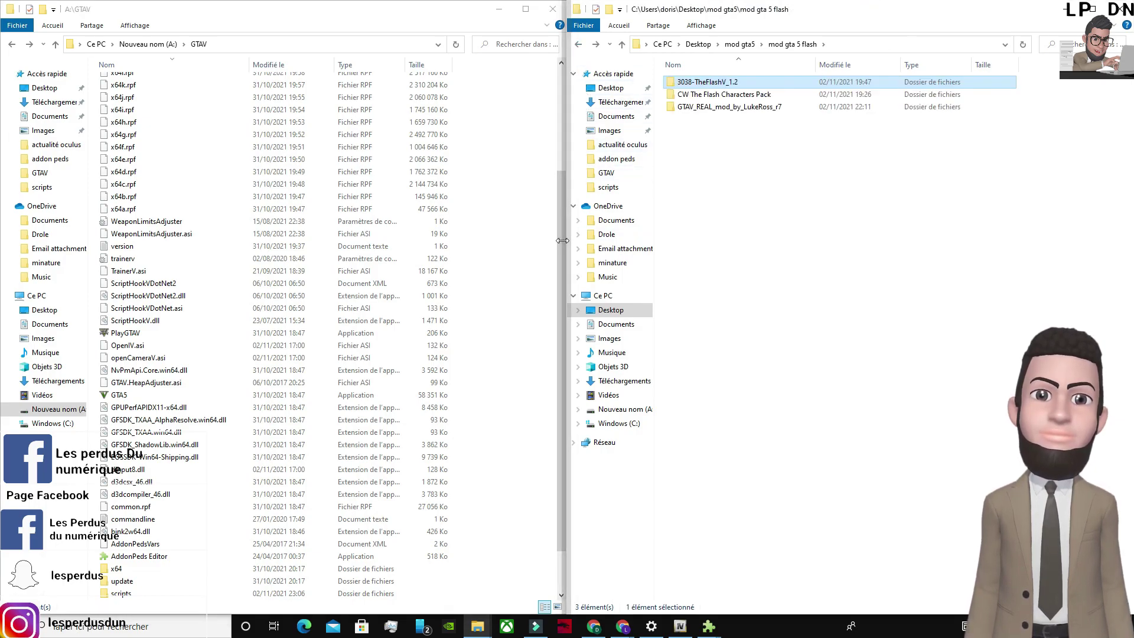
pyautogui.scroll(4, 561, 239)
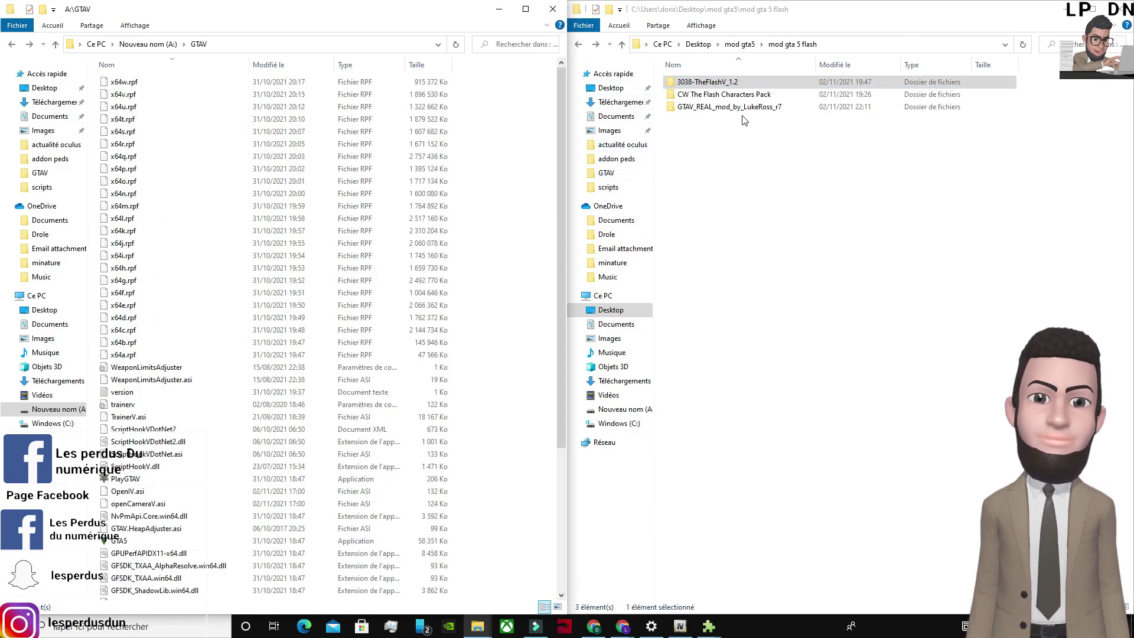
pyautogui.doubleClick(735, 108)
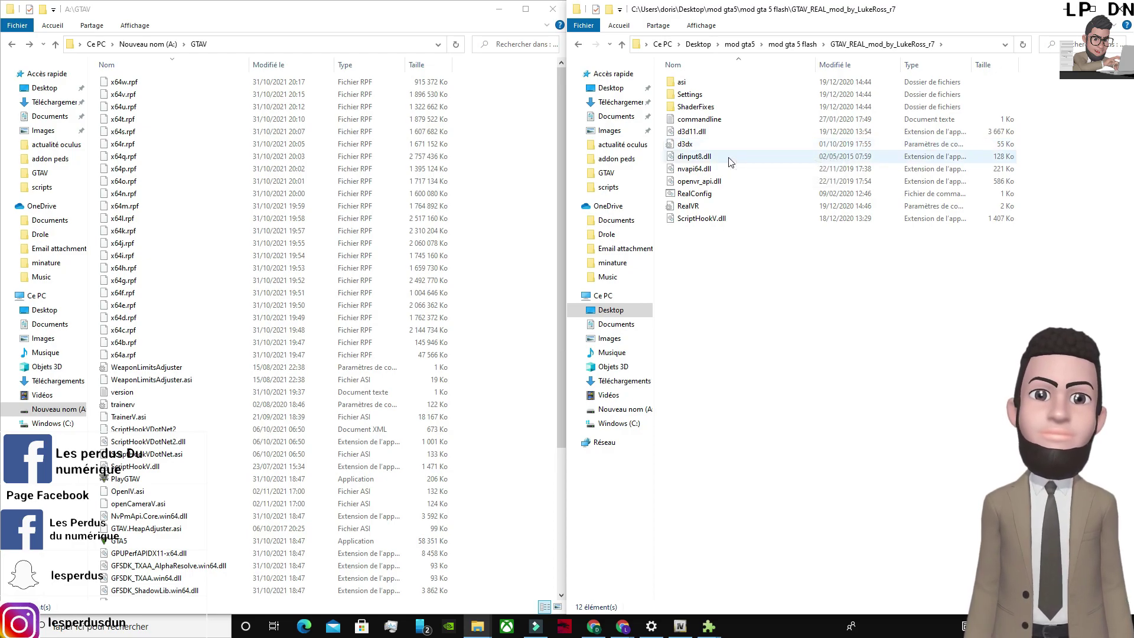
pyautogui.moveTo(729, 161)
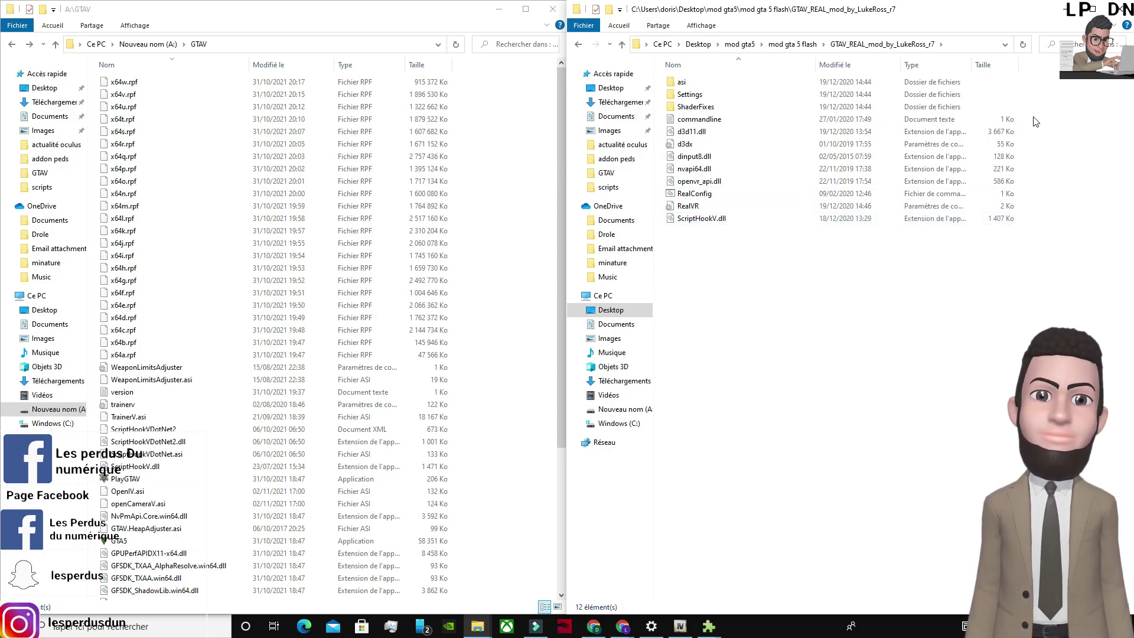
pyautogui.moveTo(1038, 86); pyautogui.dragTo(983, 139)
pyautogui.click(1050, 140)
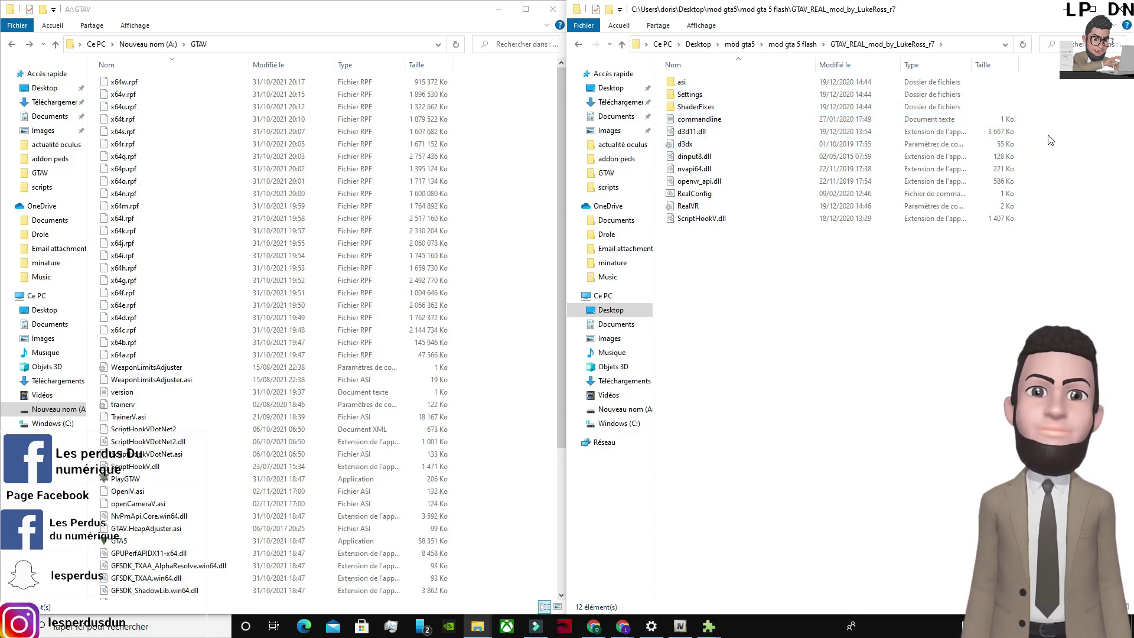
pyautogui.moveTo(1039, 84); pyautogui.dragTo(956, 168)
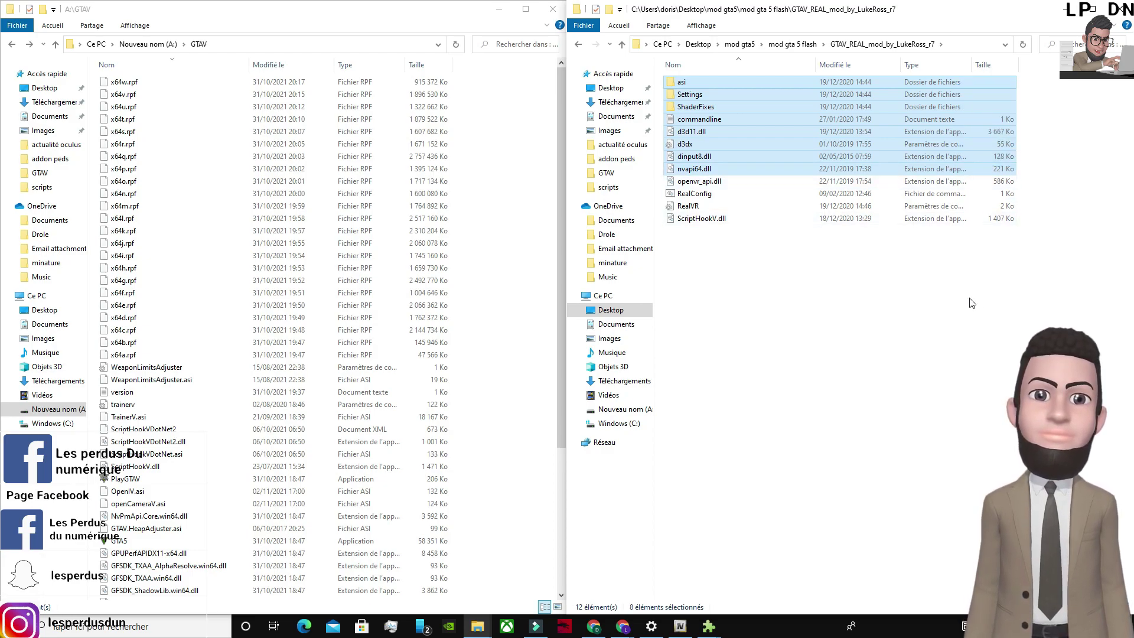
pyautogui.click(953, 300)
# Copy everything in GTAV_REAL_mod_by_LukeRoss_r7 except dinput8.dll and ScriptHookV.dll.
pyautogui.moveTo(844, 316); pyautogui.dragTo(802, 78)
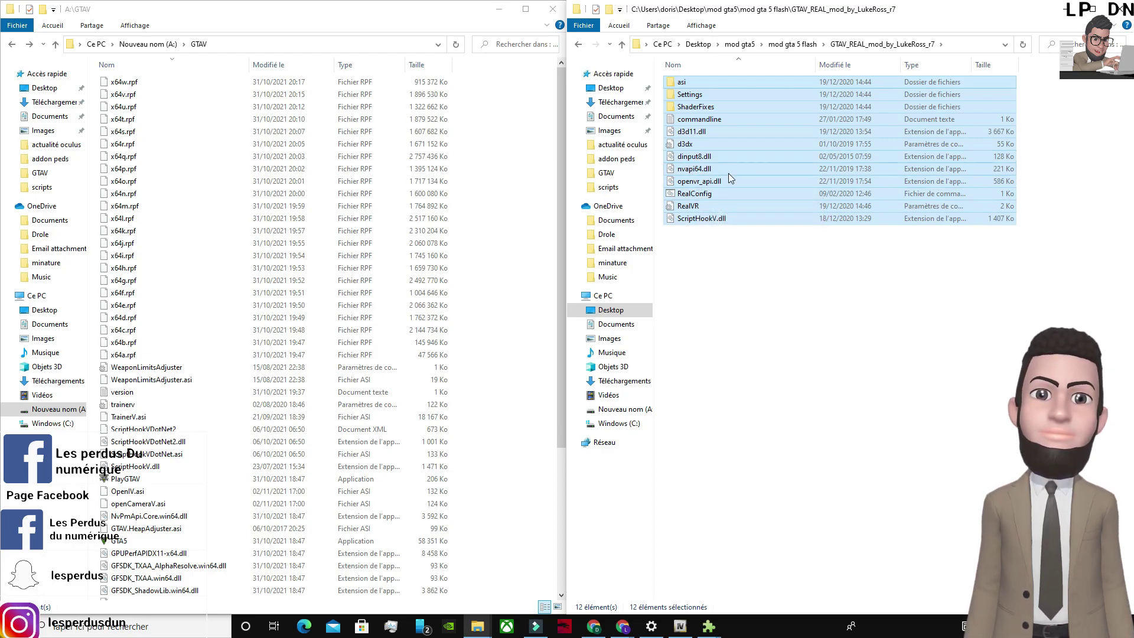
pyautogui.keyDown('ctrl'); pyautogui.click(720, 220); pyautogui.keyUp('ctrl')
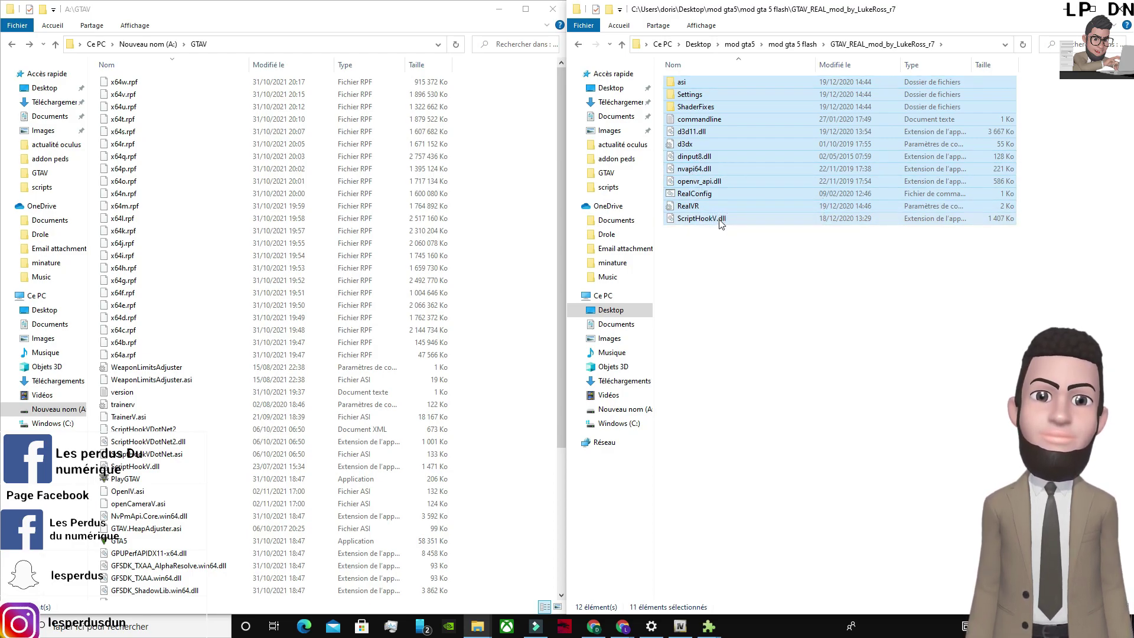
pyautogui.keyDown('ctrl'); pyautogui.click(698, 158); pyautogui.keyUp('ctrl')
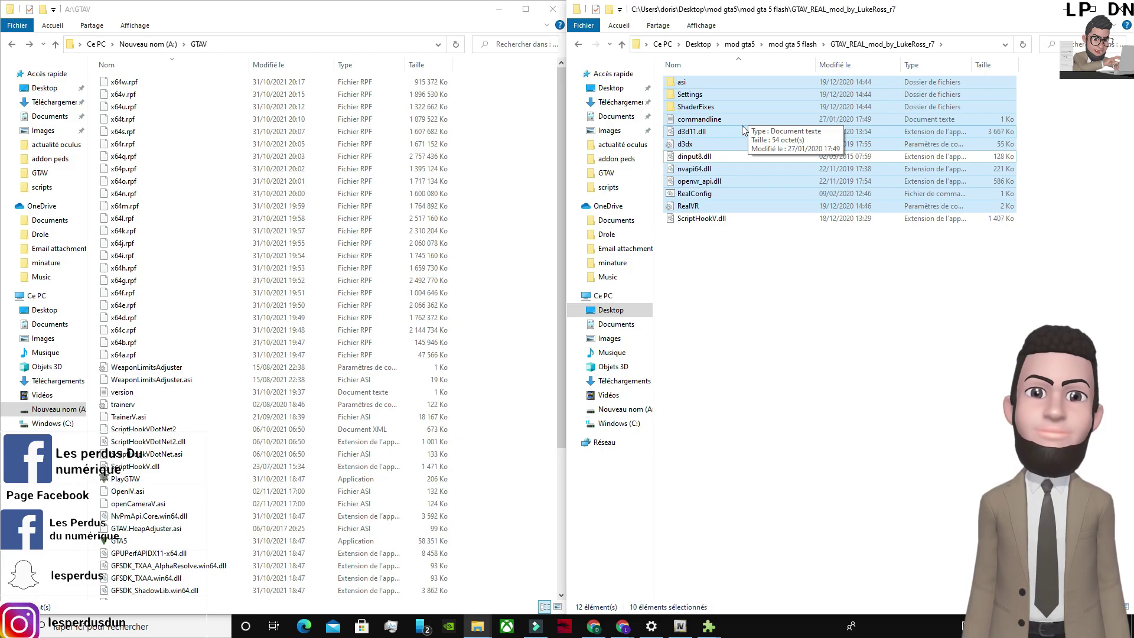
pyautogui.moveTo(561, 176)
pyautogui.mouseDown()
pyautogui.moveTo(548, 292)
pyautogui.moveTo(557, 187)
pyautogui.mouseUp()
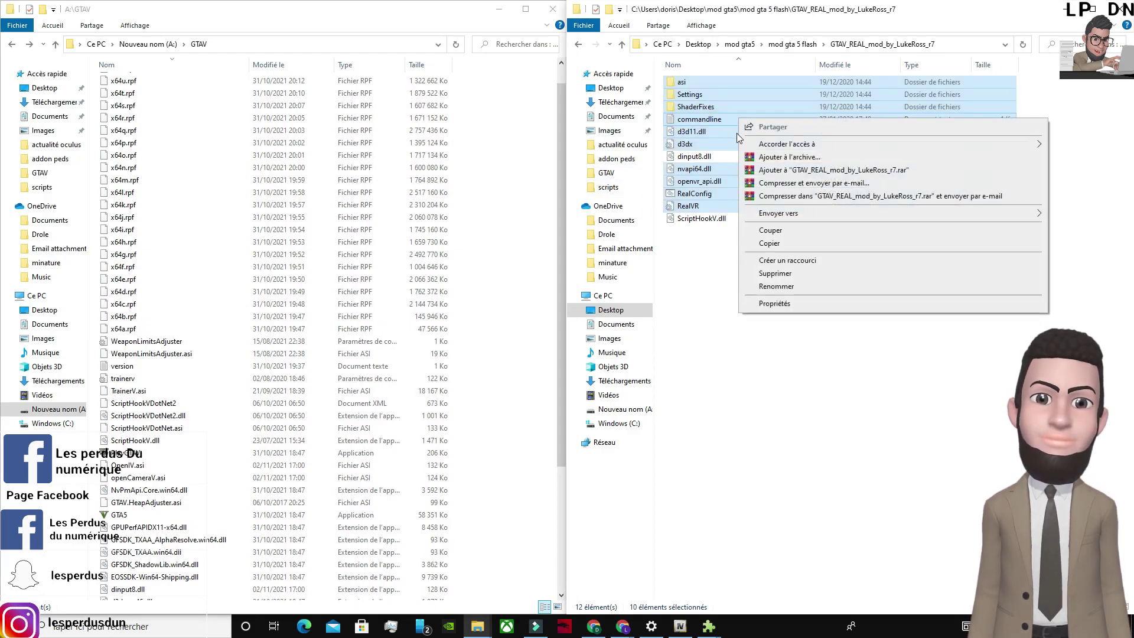
pyautogui.click(769, 243)
# Paste the copied REAL mod files into the GTAV folder and dismiss the prompt about replacing commandline.txt.
pyautogui.rightClick(529, 240)
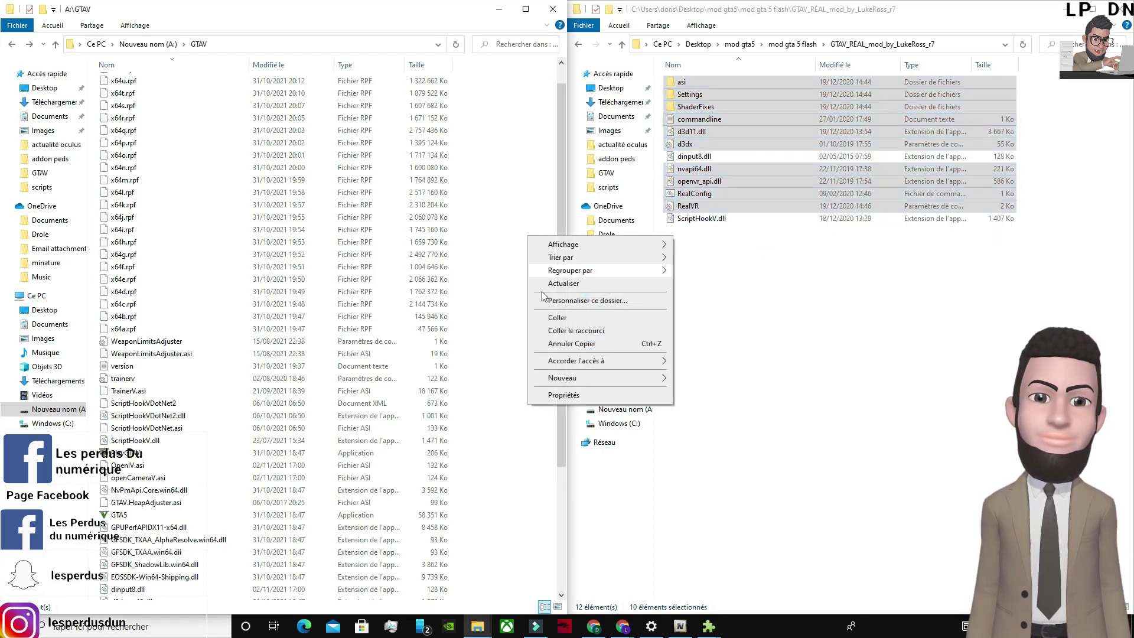
pyautogui.click(555, 319)
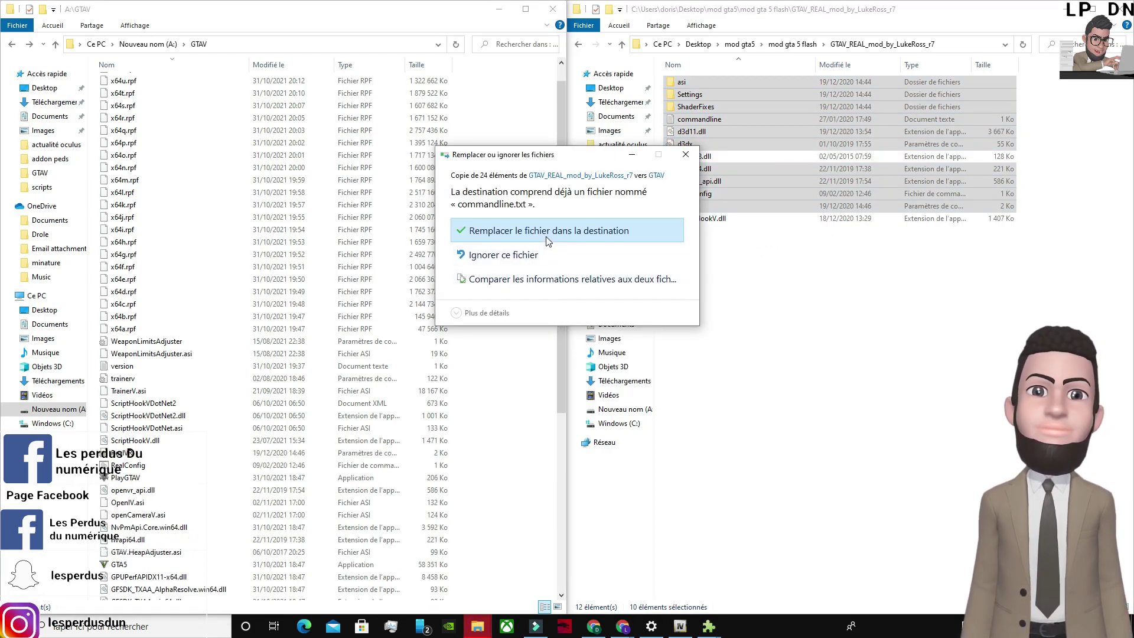
pyautogui.click(685, 155)
pyautogui.click(745, 269)
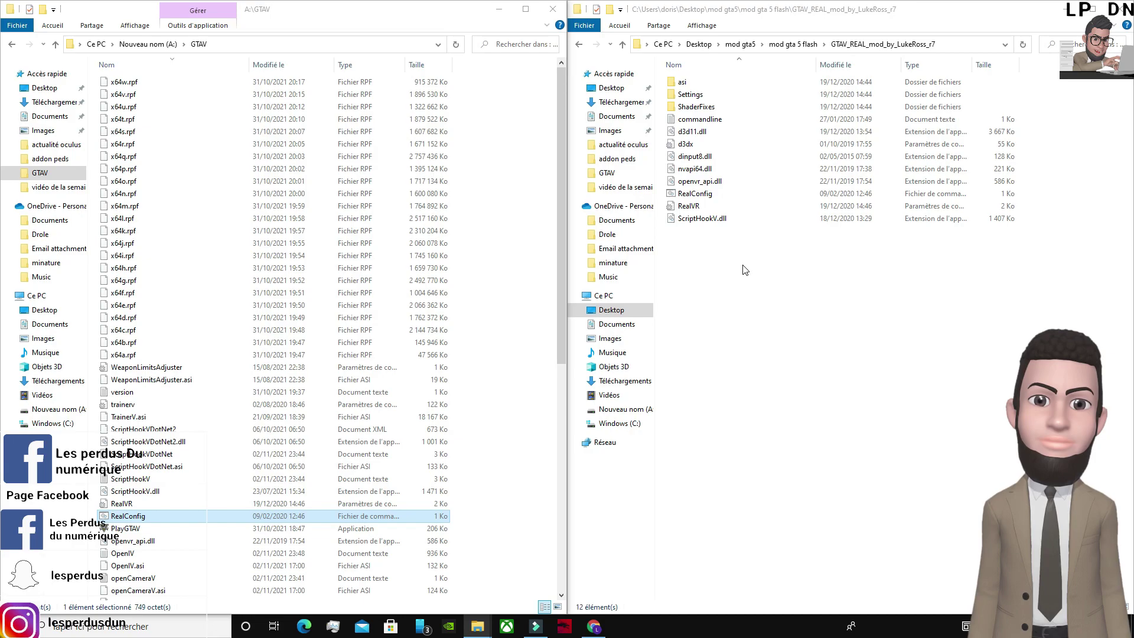
# Run RealConfig from the GTAV folder twice, choosing the High (H) configuration each time.
pyautogui.moveTo(561, 273); pyautogui.dragTo(563, 388)
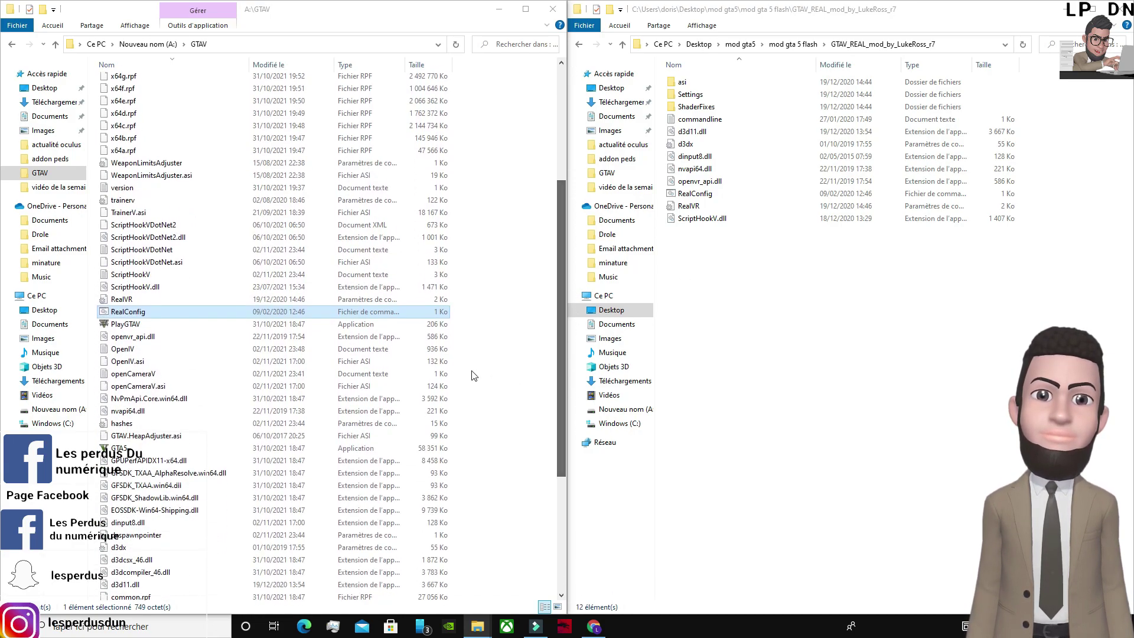
pyautogui.click(405, 324)
pyautogui.doubleClick(404, 312)
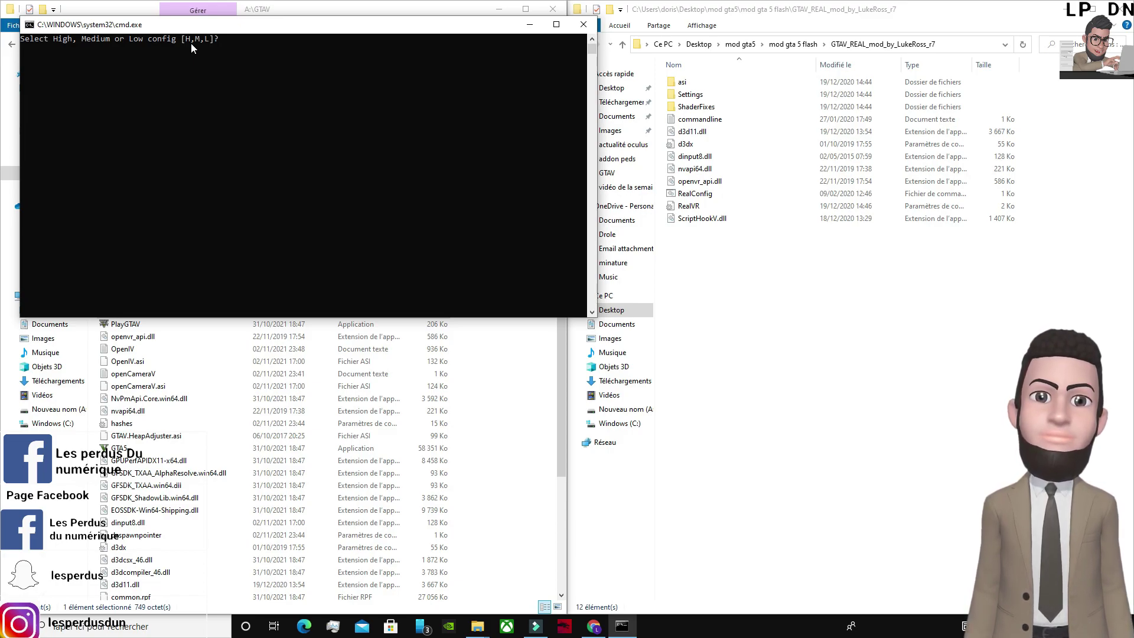
pyautogui.write('H')
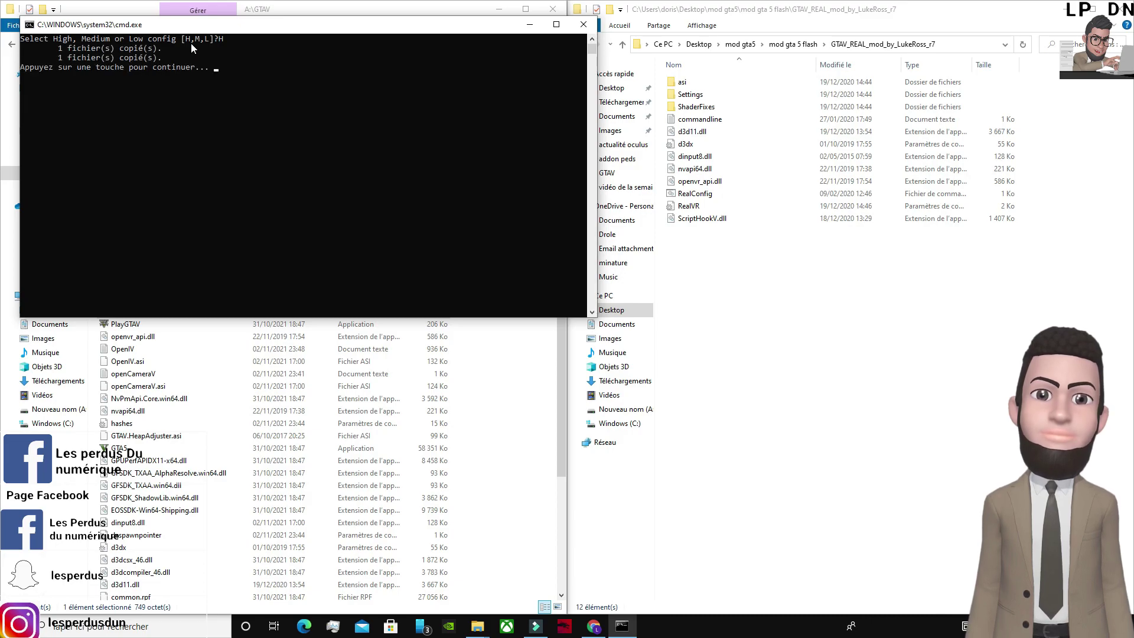
pyautogui.press('Return')
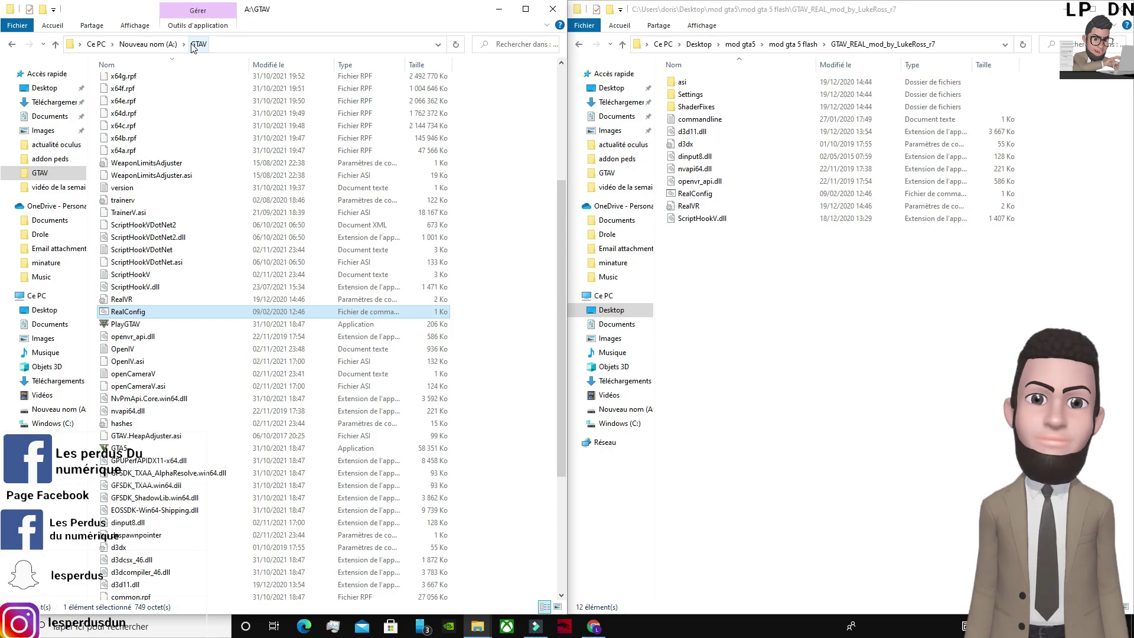
pyautogui.doubleClick(152, 318)
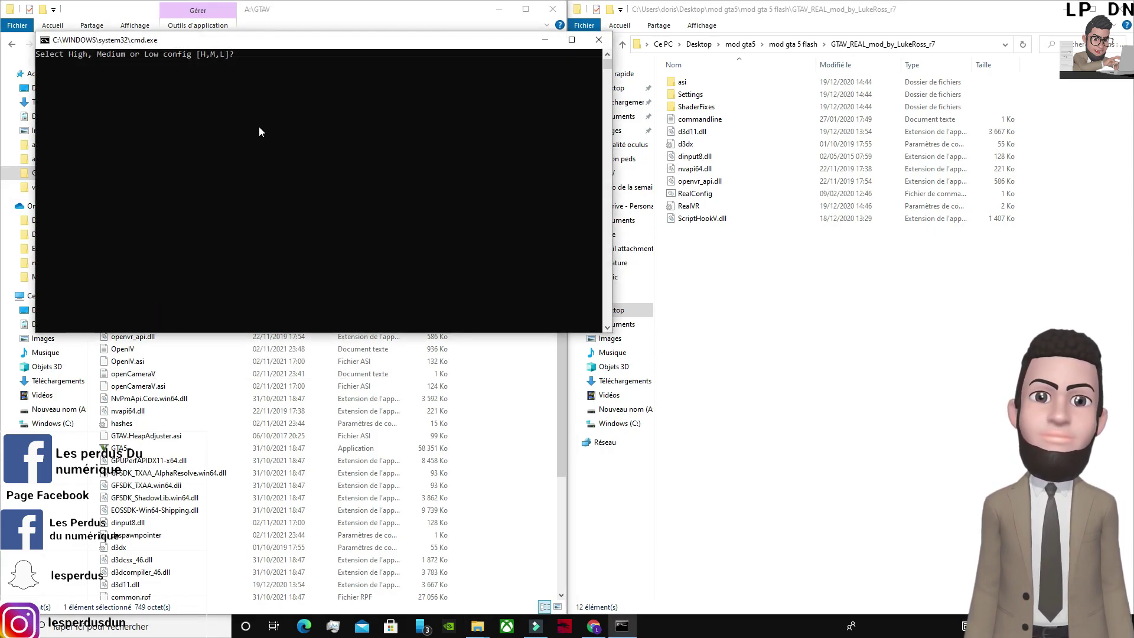
pyautogui.write('h')
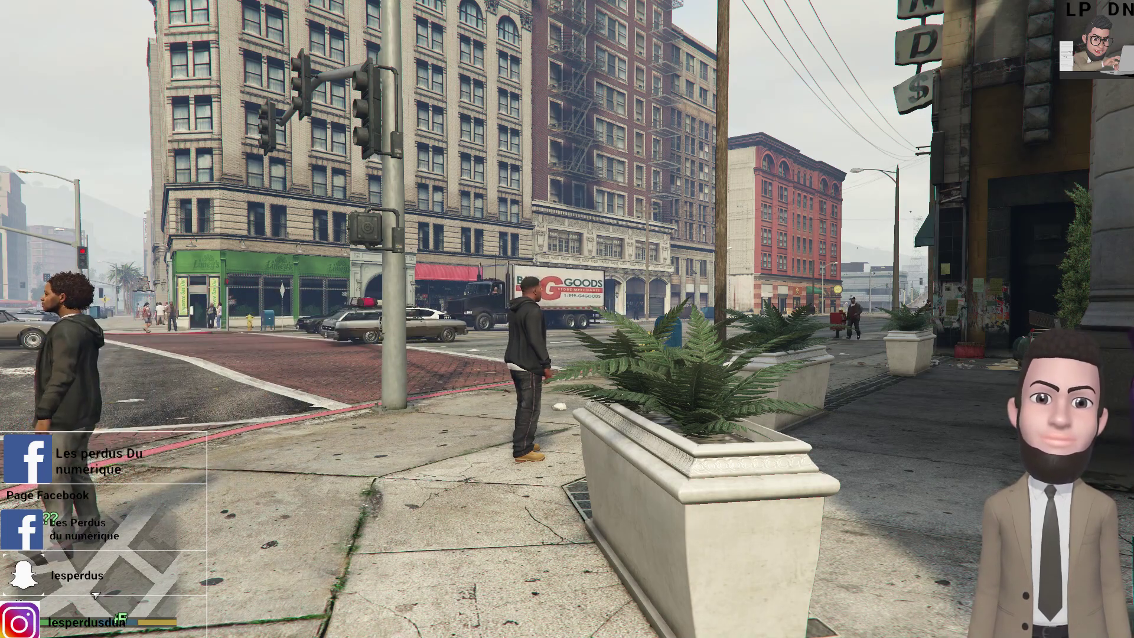
# Switch to GTA V, bring up the Ped Selector's Addon Peds list and change the player model to CWReverseFlashGlow.
pyautogui.press('w')
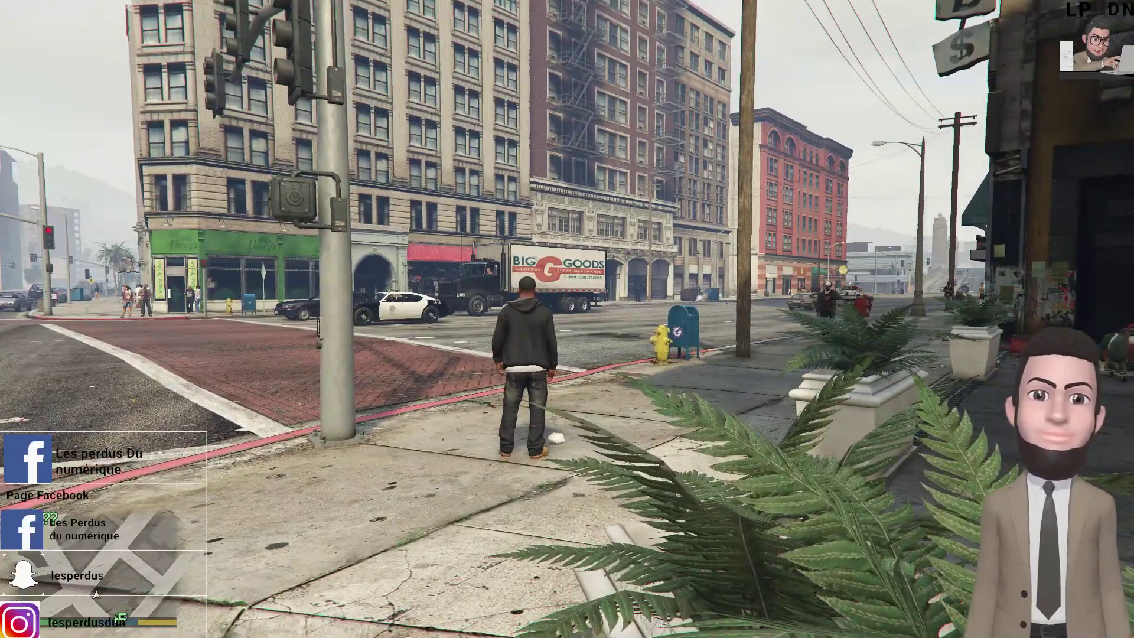
pyautogui.press('F10')
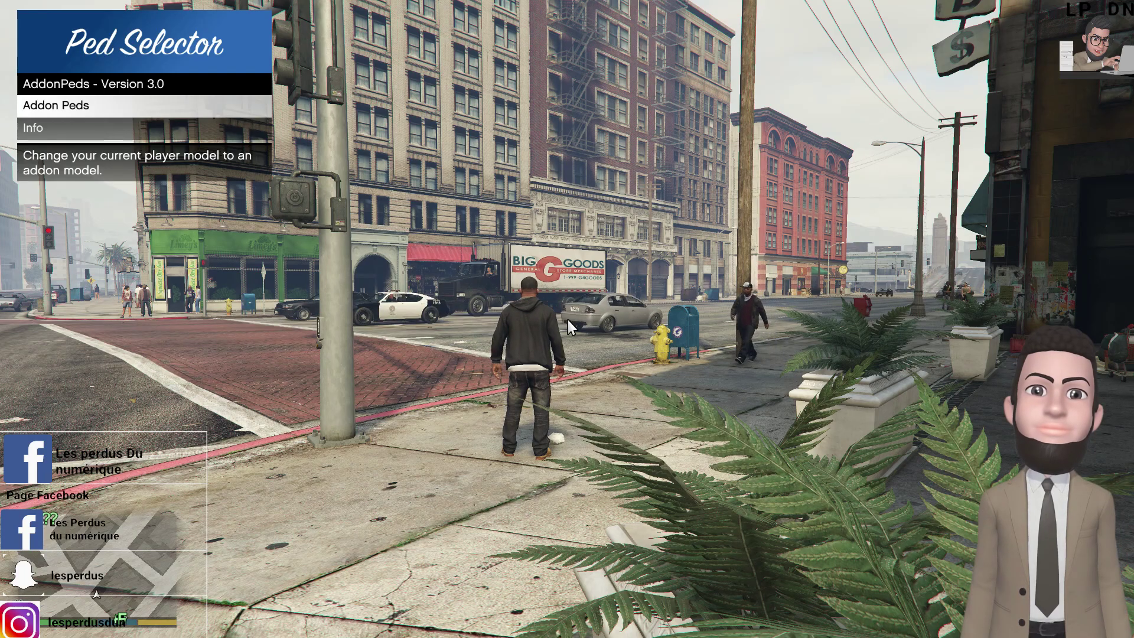
pyautogui.press('Return')
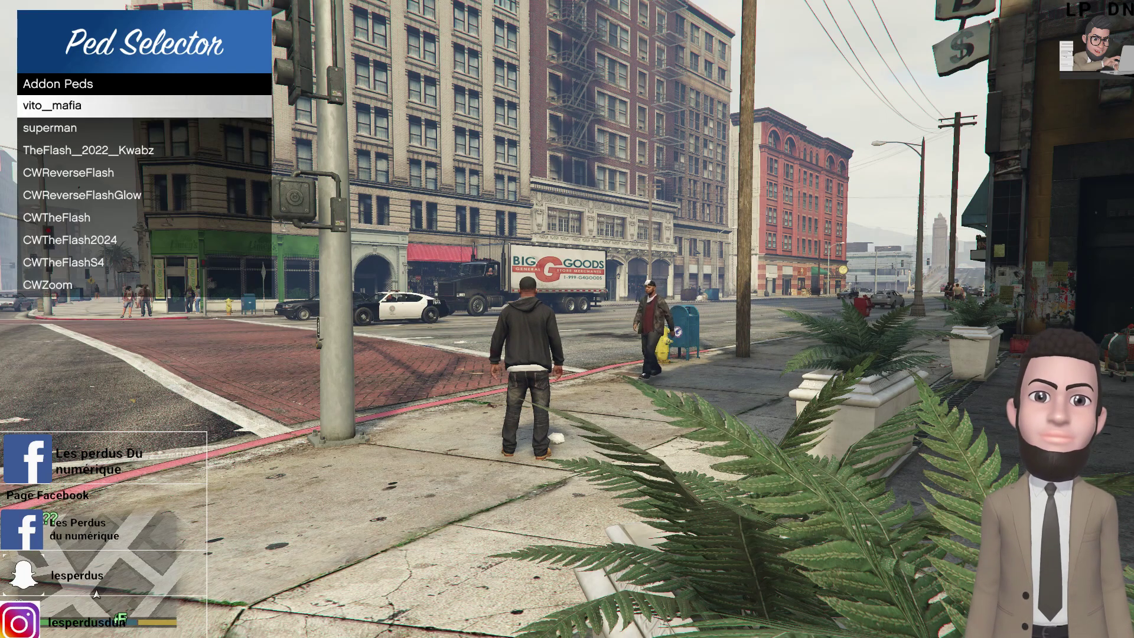
pyautogui.press('Down')
pyautogui.press('Down')
pyautogui.press('Down')
pyautogui.press('Up')
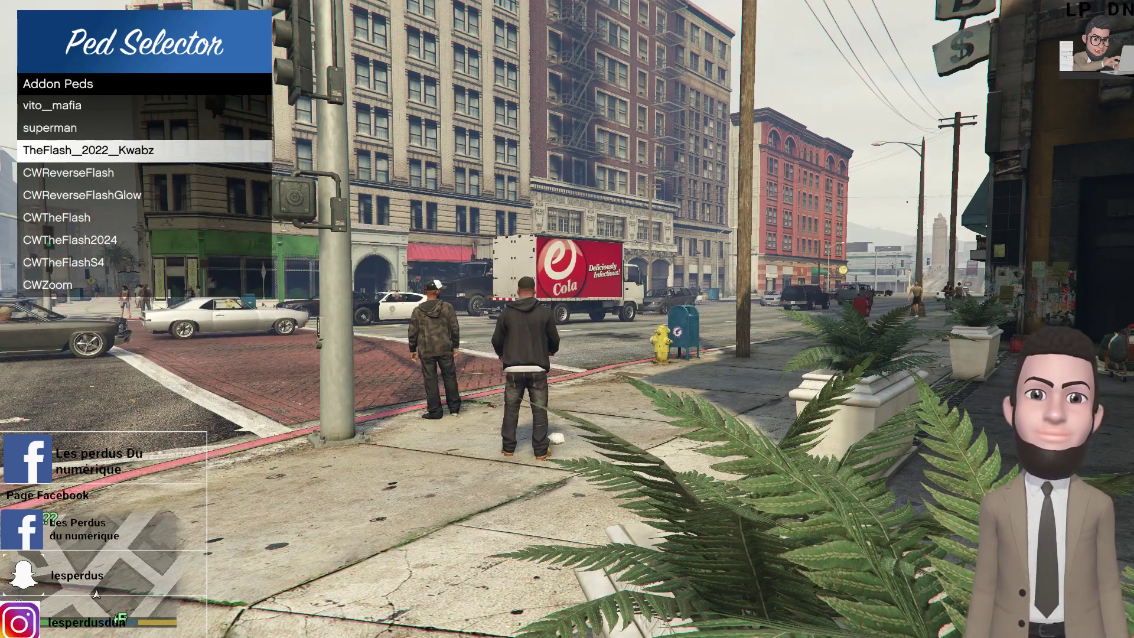
pyautogui.press('Down')
pyautogui.press('Down')
pyautogui.press('Return')
# Try the player models CWTheFlash, CWTheFlash2024, CWTheFlashS4 and CWZoom one after another.
pyautogui.press('Down')
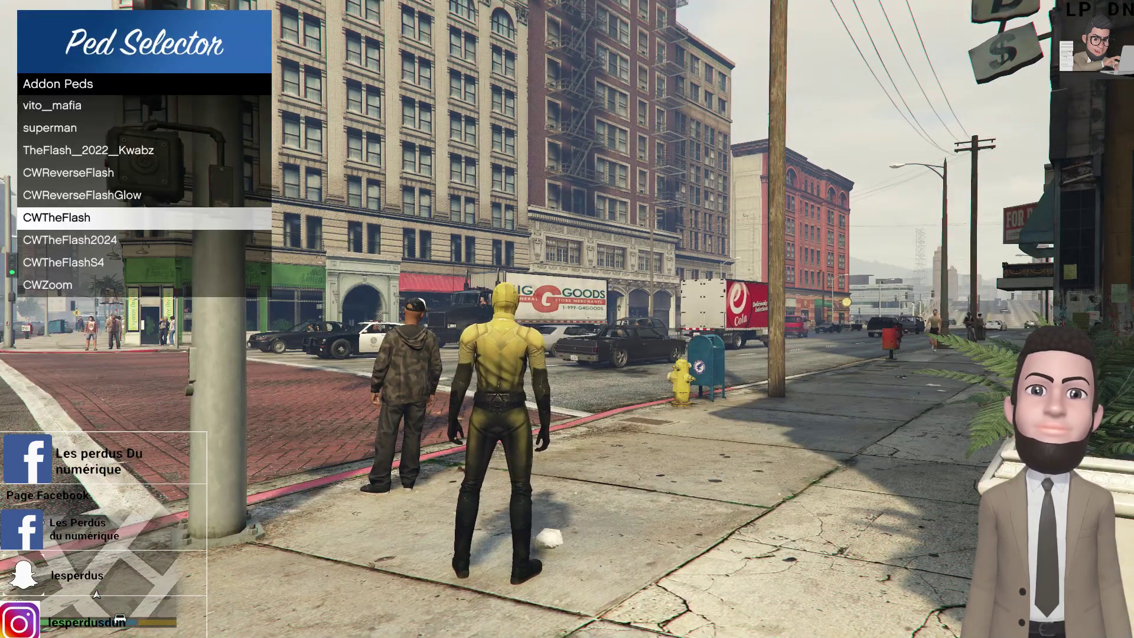
pyautogui.press('Return')
pyautogui.press('Down')
pyautogui.press('Return')
pyautogui.press('Down')
pyautogui.press('Return')
pyautogui.press('Down')
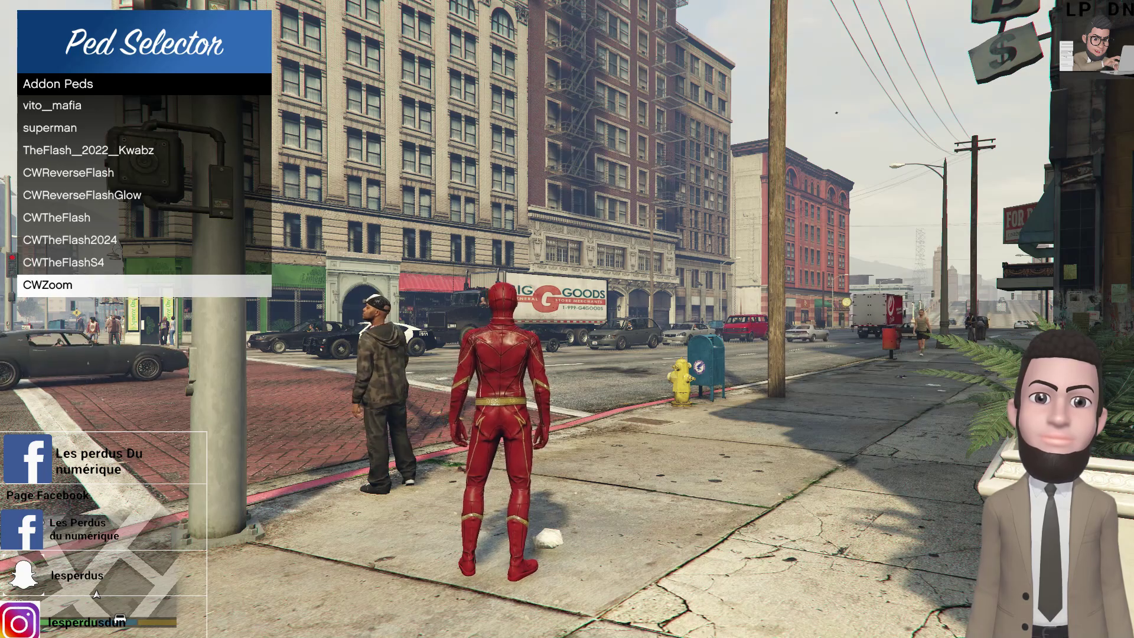
pyautogui.press('Return')
# Try the superman player model followed by vito_mafia.
pyautogui.press('Up')
pyautogui.press('Up')
pyautogui.press('Up')
pyautogui.press('Up')
pyautogui.press('Up')
pyautogui.press('Return')
pyautogui.press('Up')
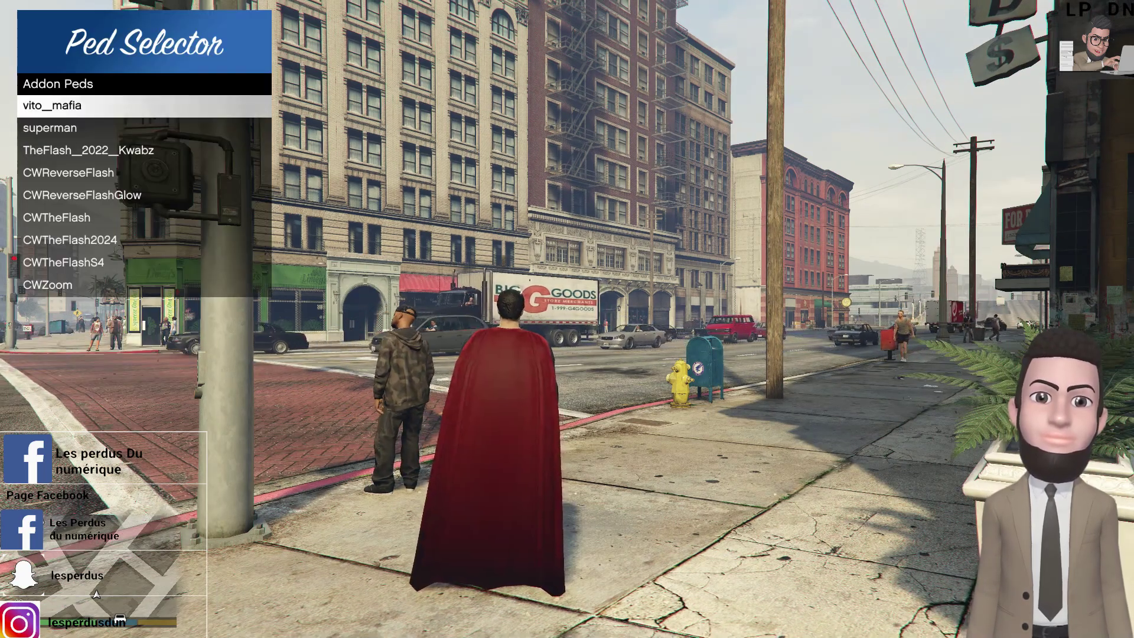
pyautogui.press('Return')
# Change the player model to CWTheFlashS4 and close the Ped Selector.
pyautogui.press('Down')
pyautogui.press('Down')
pyautogui.press('Down')
pyautogui.press('Down')
pyautogui.press('Down')
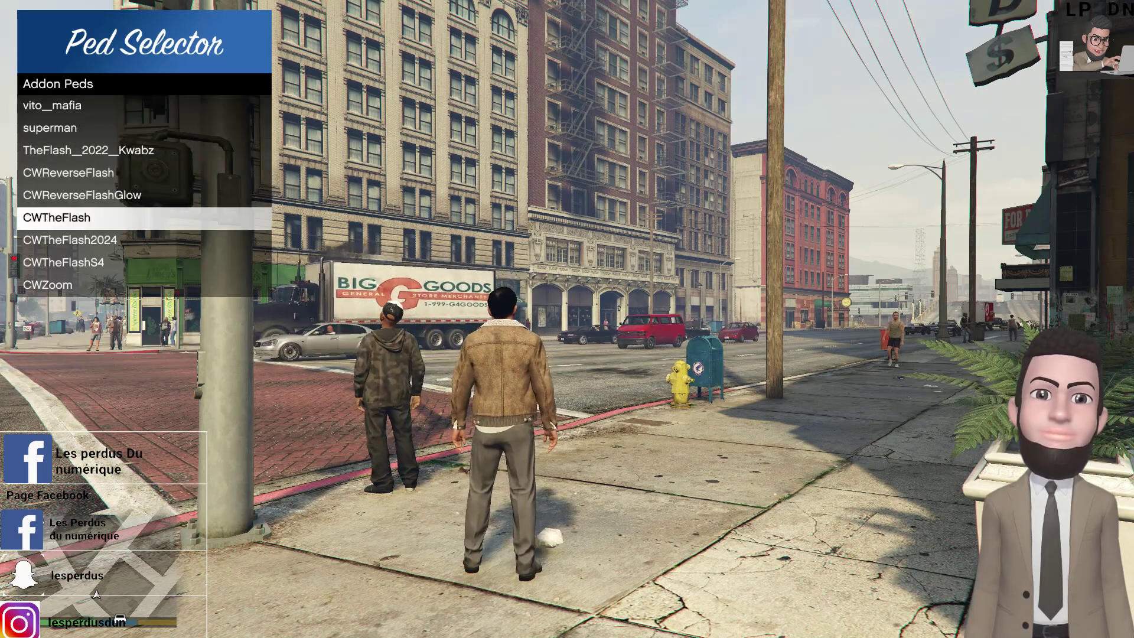
pyautogui.press('Return')
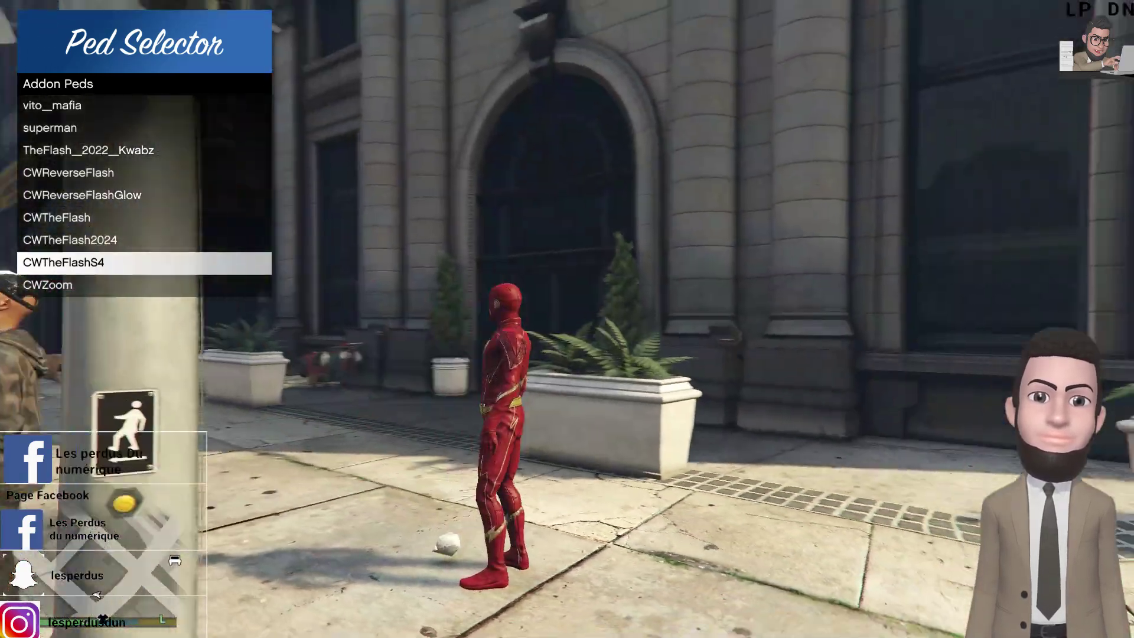
pyautogui.press('BackSpace')
pyautogui.press('BackSpace')
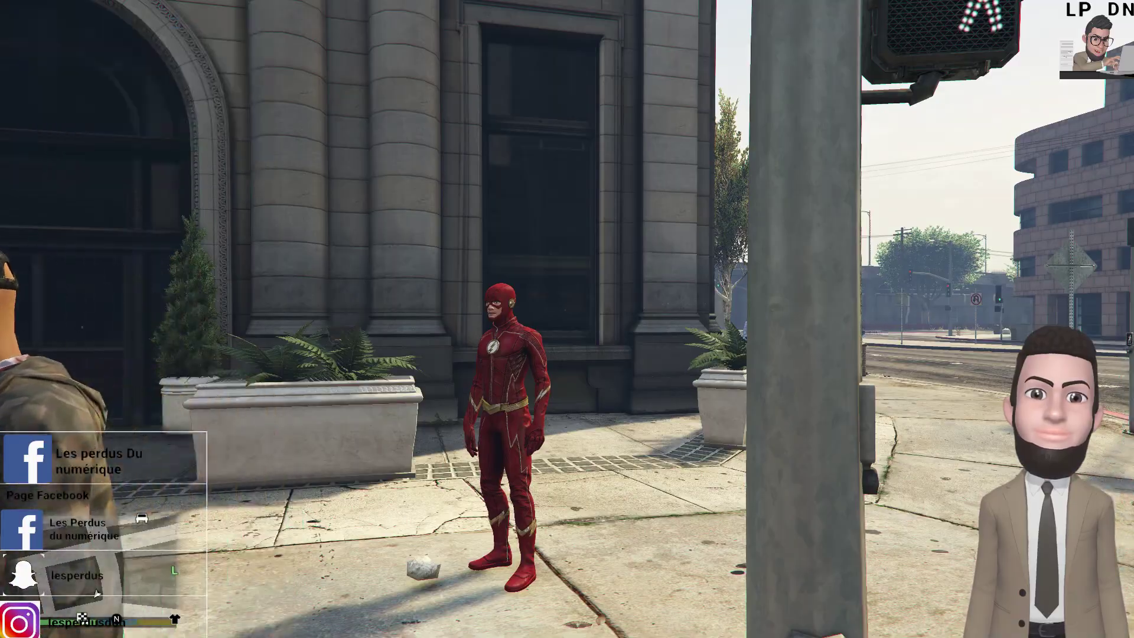
# Run the Flash character along the sidewalk into the street and bring up the NIBMods menu.
pyautogui.press('w')
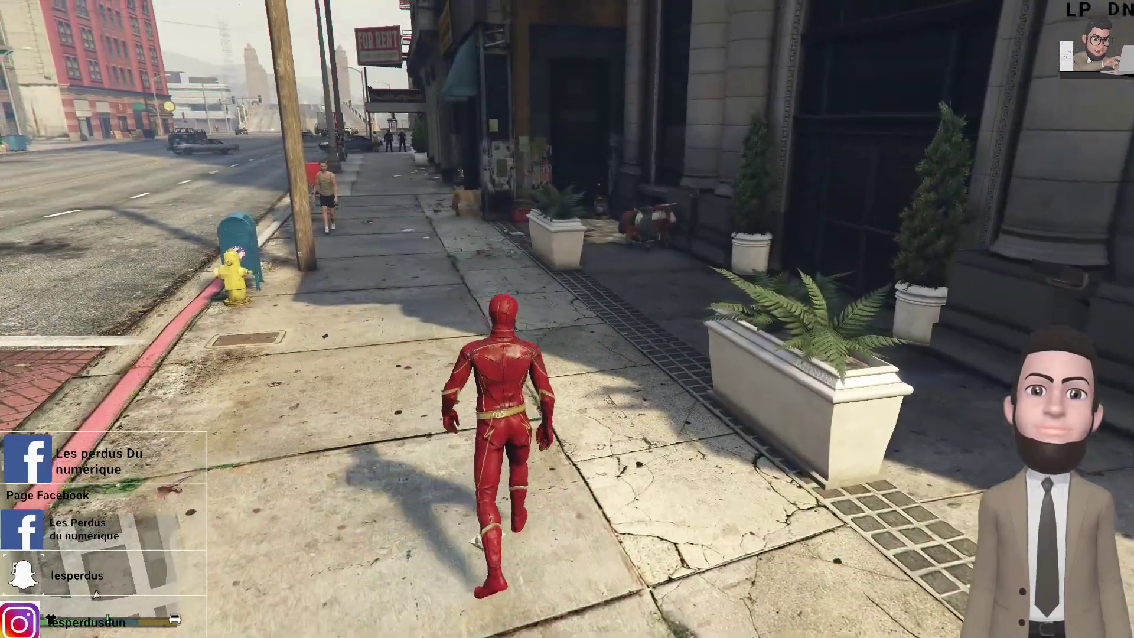
pyautogui.press('w')
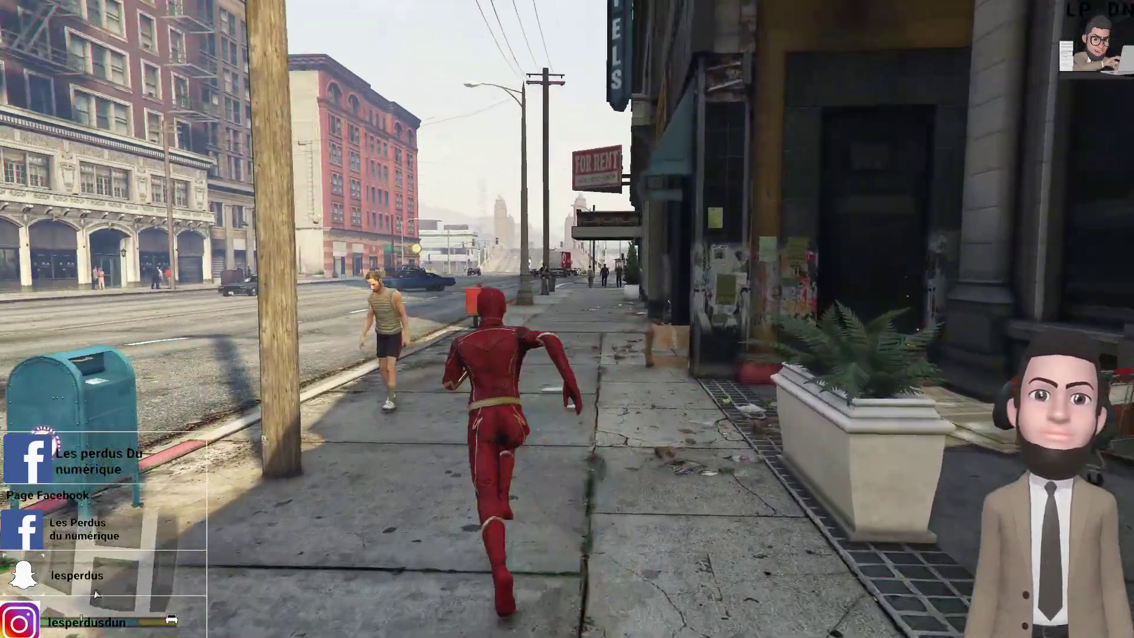
pyautogui.press('w')
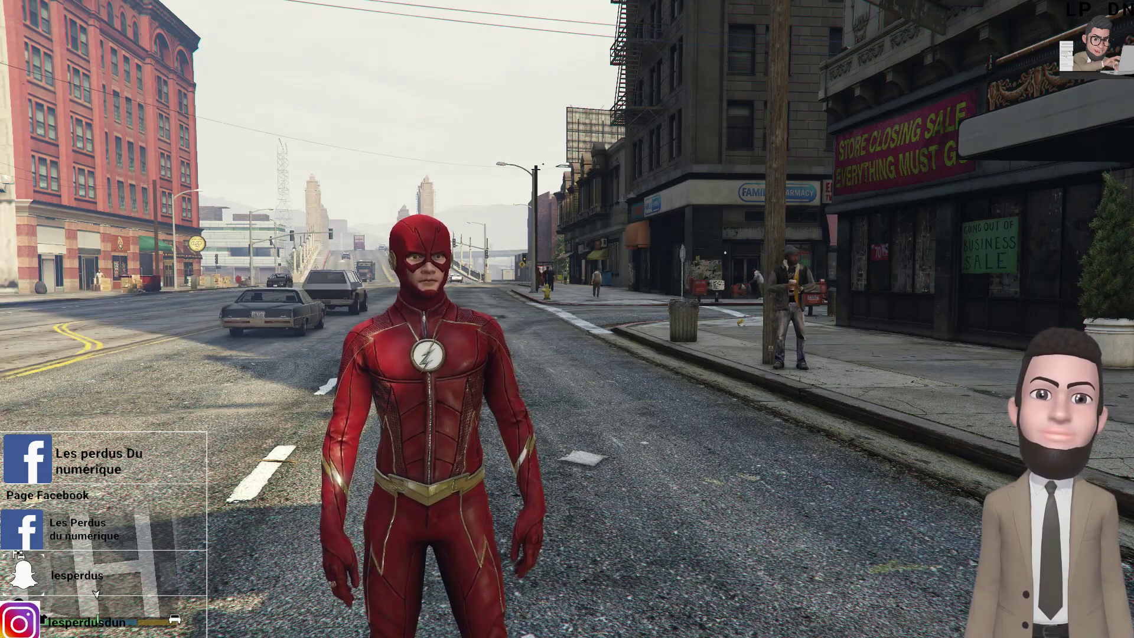
pyautogui.press('F5')
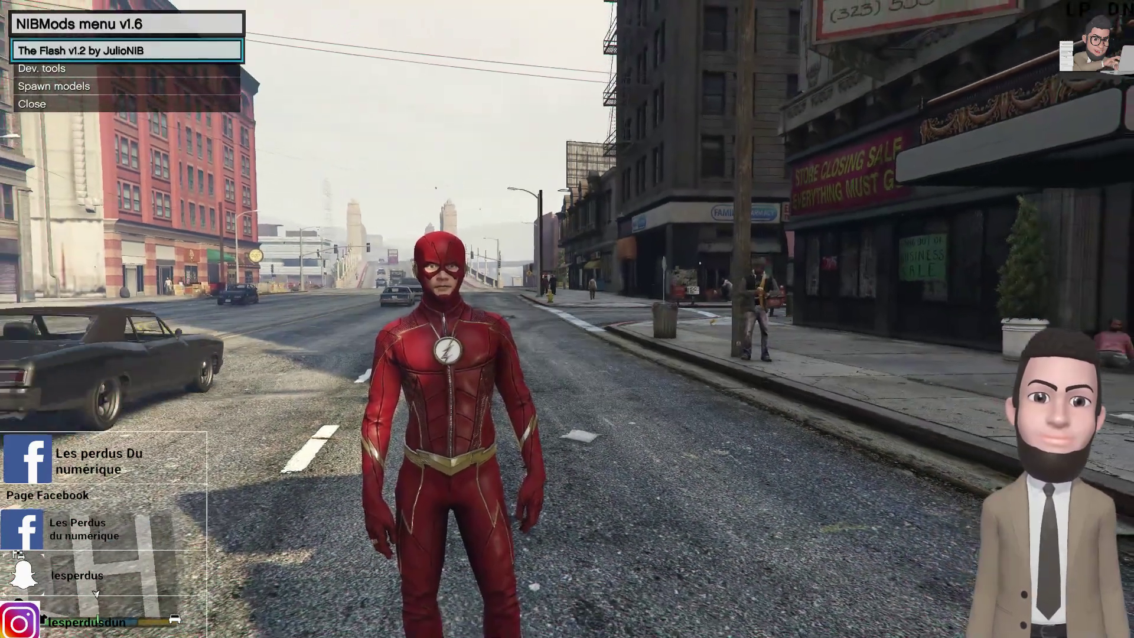